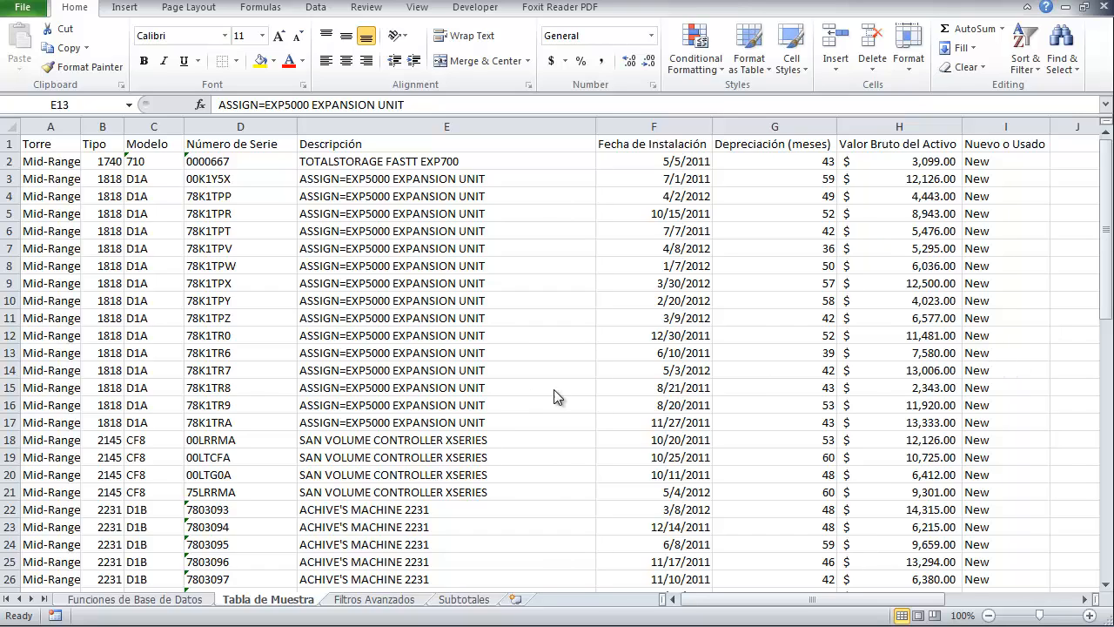
{"action": "left_click", "coordinate": [124, 7]}
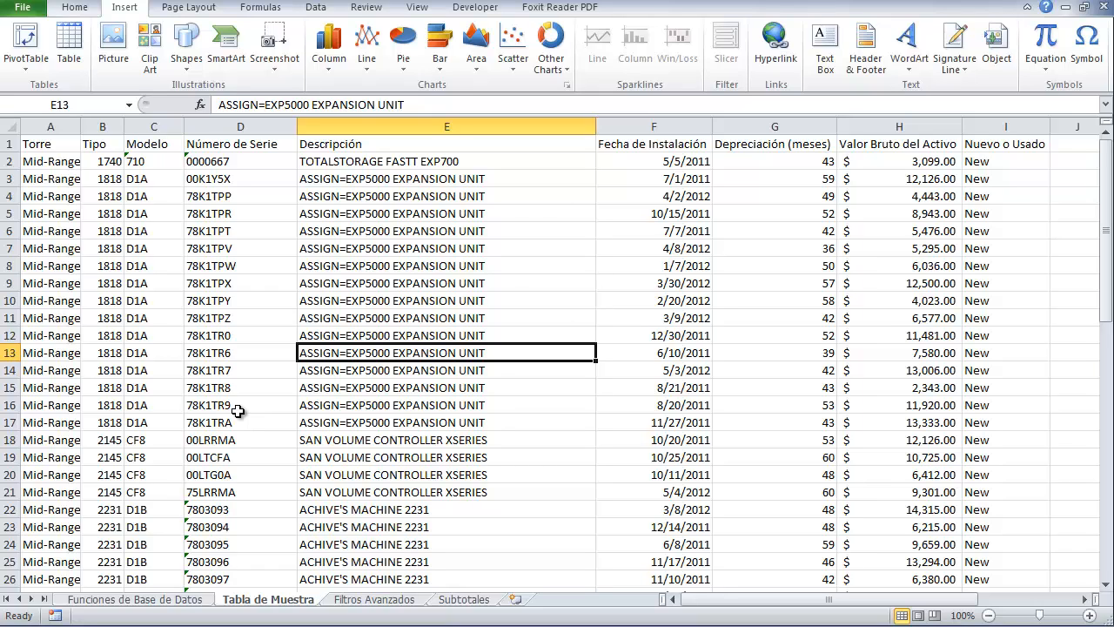
{"action": "left_click", "coordinate": [370, 248]}
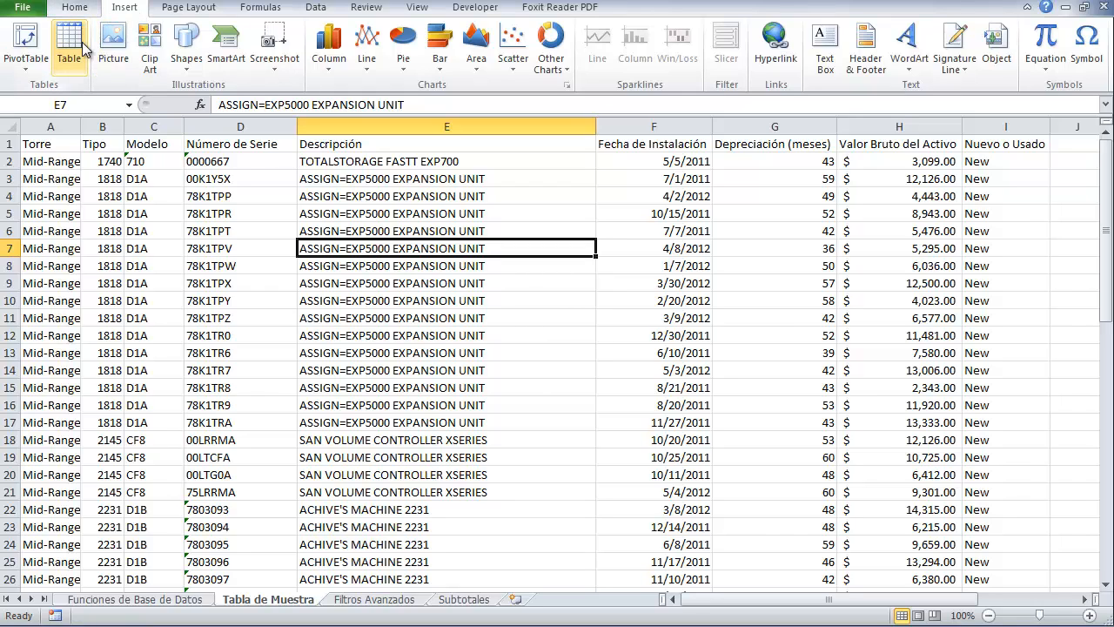
{"action": "left_click", "coordinate": [216, 273]}
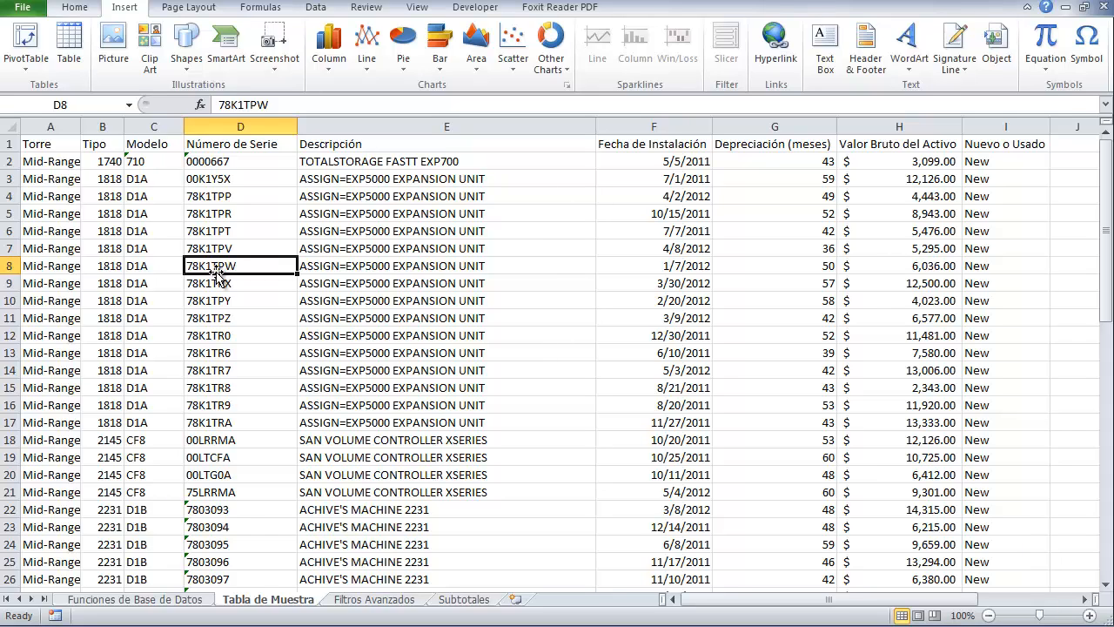
{"action": "key", "text": "ctrl+t"}
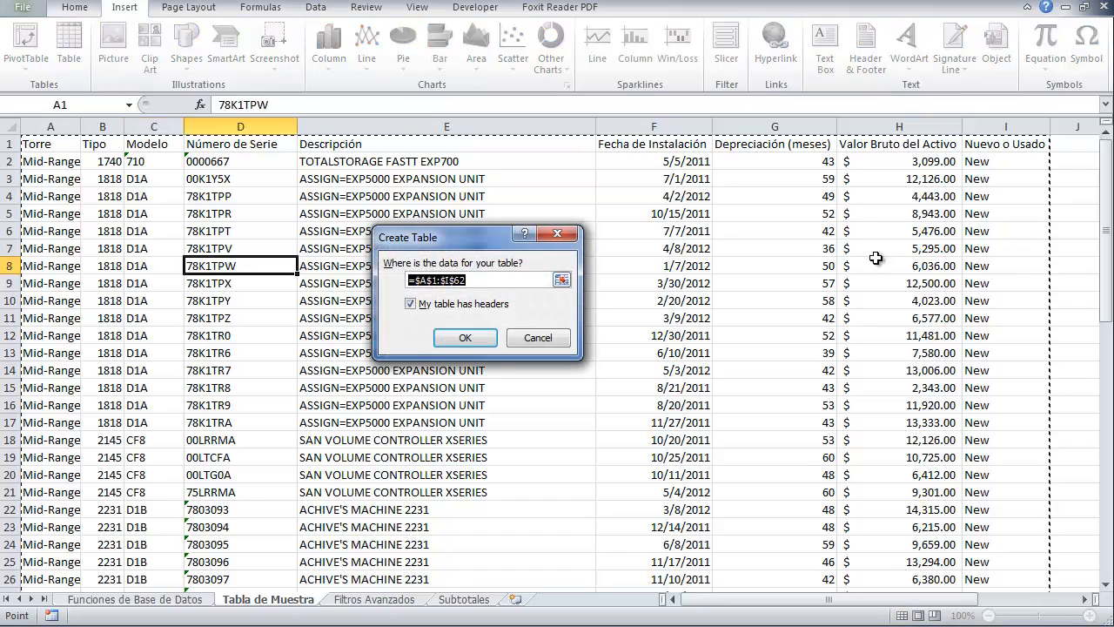
{"action": "scroll", "coordinate": [810, 468], "scroll_direction": "down", "scroll_amount": 15}
{"action": "scroll", "coordinate": [810, 473], "scroll_direction": "up", "scroll_amount": 7}
{"action": "scroll", "coordinate": [809, 472], "scroll_direction": "up", "scroll_amount": 8}
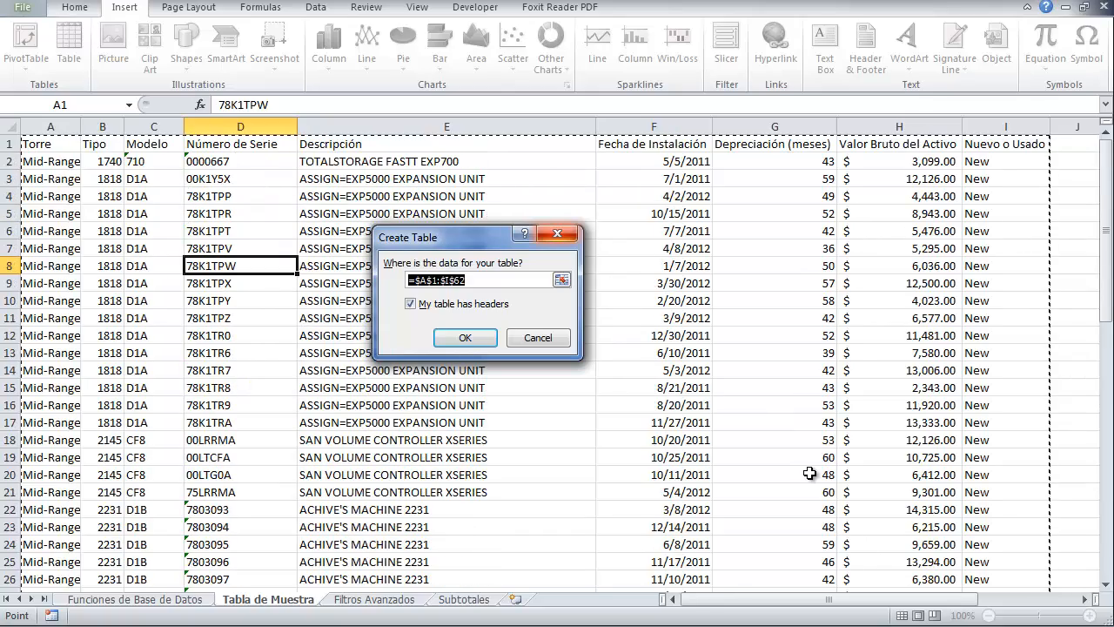
{"action": "scroll", "coordinate": [522, 548], "scroll_direction": "down", "scroll_amount": 18}
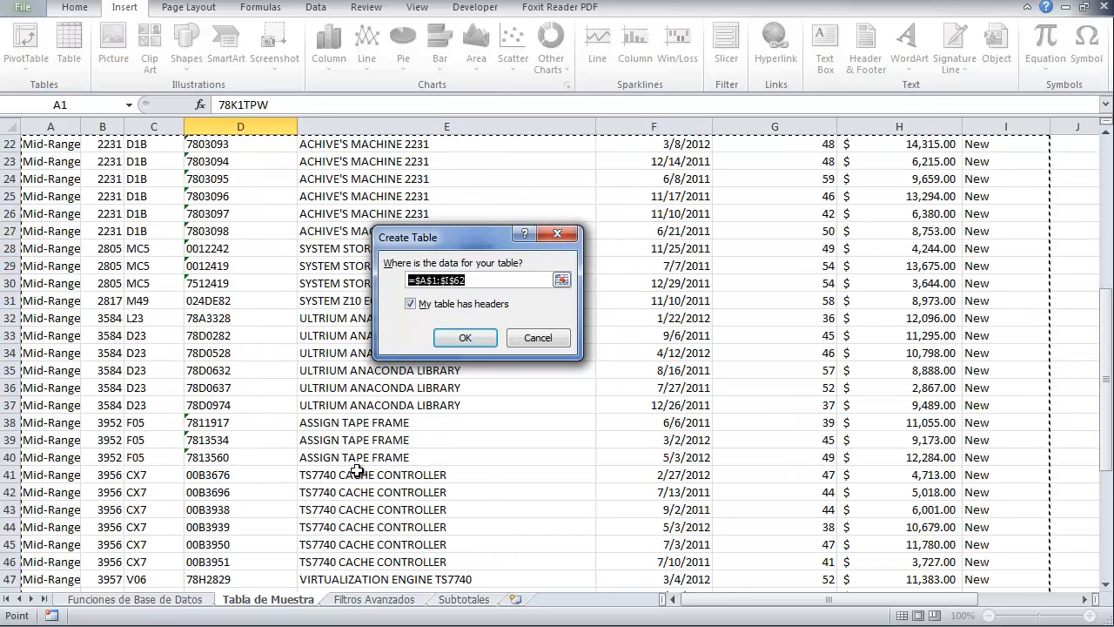
{"action": "scroll", "coordinate": [356, 465], "scroll_direction": "up", "scroll_amount": 18}
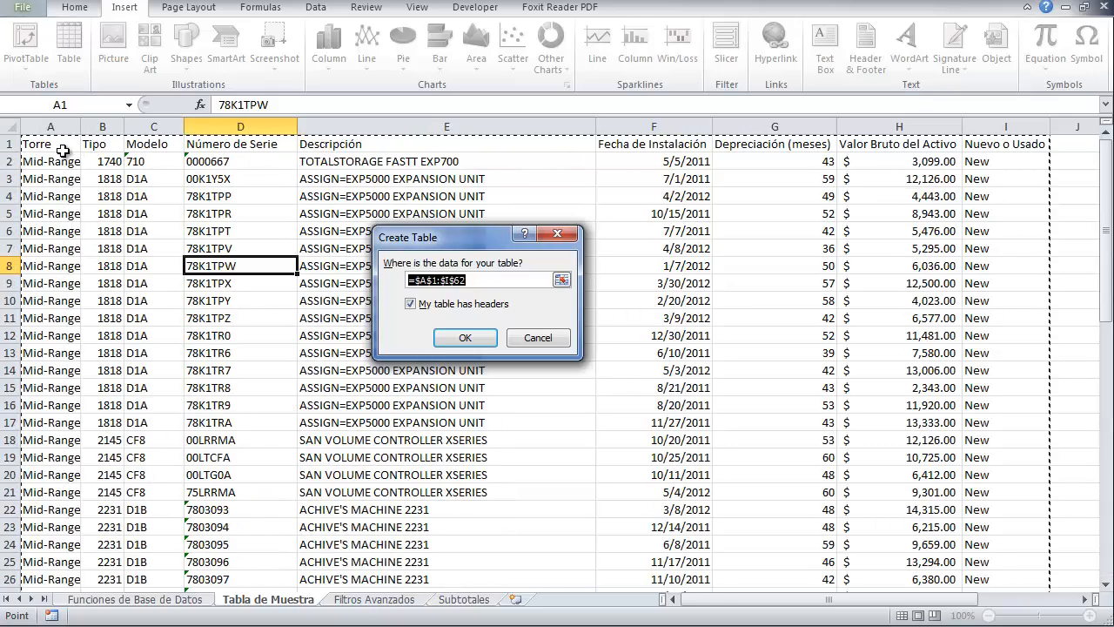
{"action": "scroll", "coordinate": [633, 531], "scroll_direction": "down", "scroll_amount": 14}
{"action": "scroll", "coordinate": [633, 531], "scroll_direction": "up", "scroll_amount": 14}
{"action": "left_click", "coordinate": [535, 338]}
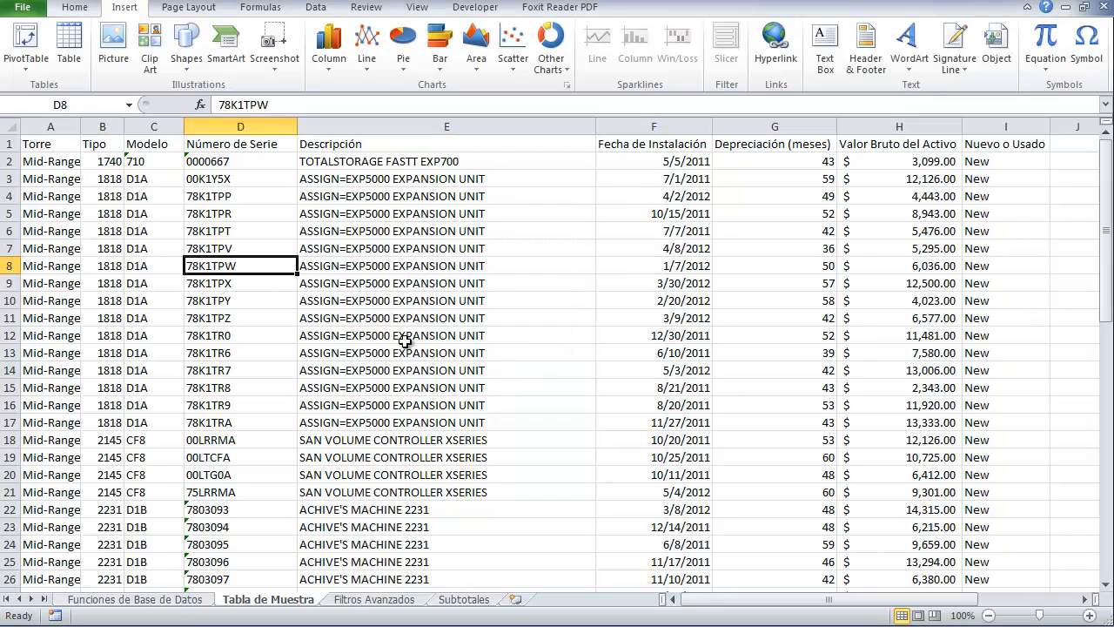
- Review the records on the Tabla de Muestra sheet and its columns from Tipo through Valor Bruto del Activo
{"action": "scroll", "coordinate": [306, 319], "scroll_direction": "down", "scroll_amount": 8}
{"action": "scroll", "coordinate": [307, 327], "scroll_direction": "up", "scroll_amount": 8}
{"action": "scroll", "coordinate": [404, 424], "scroll_direction": "down", "scroll_amount": 8}
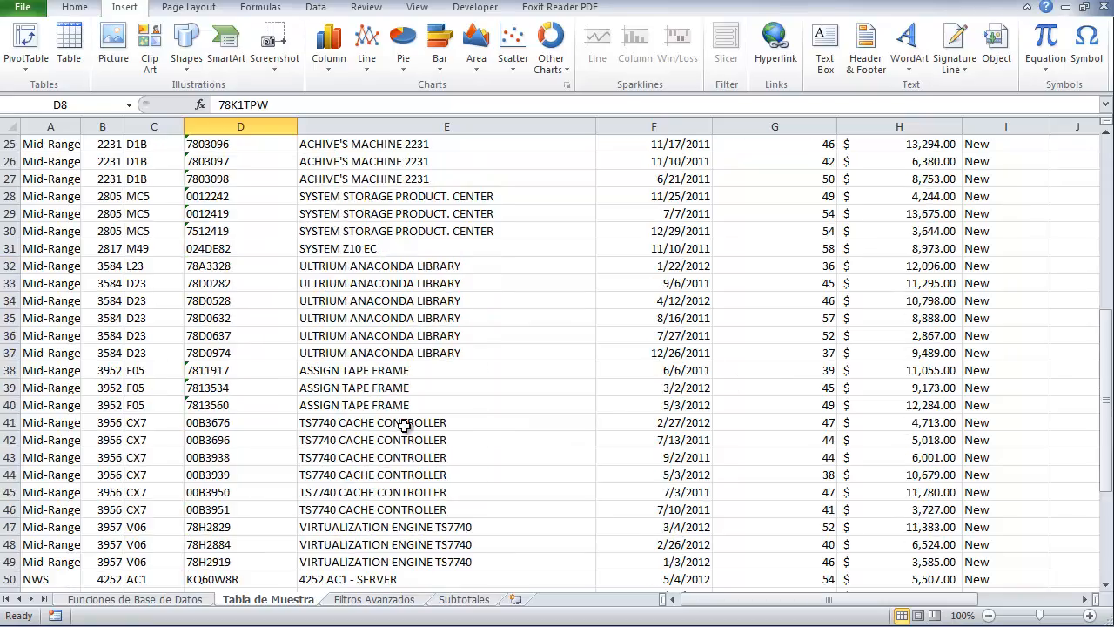
{"action": "scroll", "coordinate": [405, 425], "scroll_direction": "down", "scroll_amount": 7}
{"action": "scroll", "coordinate": [406, 423], "scroll_direction": "up", "scroll_amount": 15}
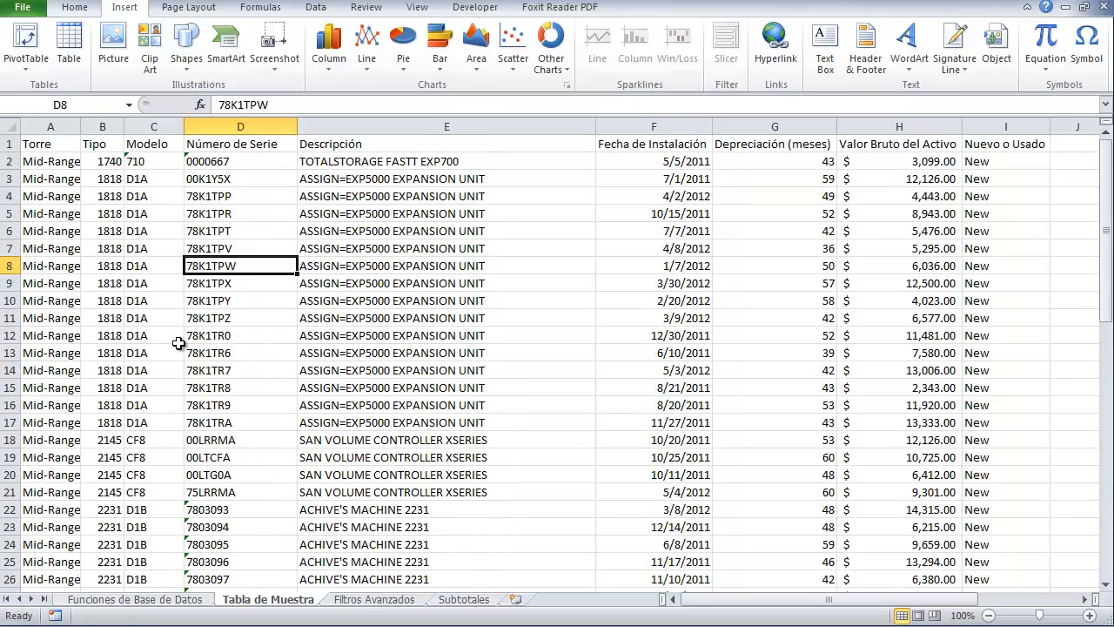
{"action": "left_click", "coordinate": [178, 341]}
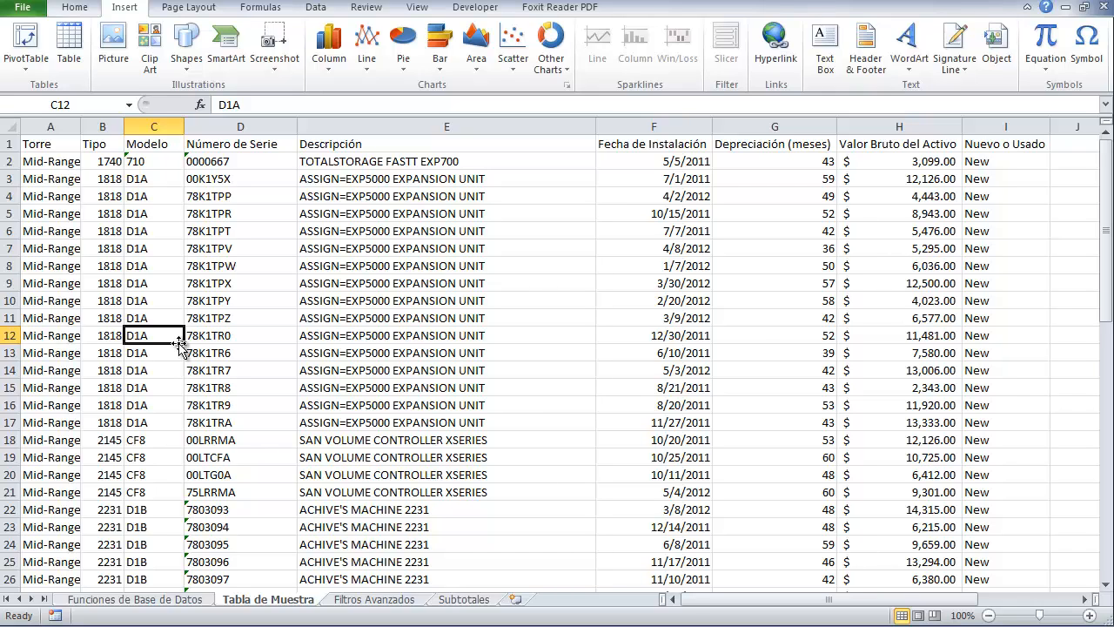
{"action": "left_click", "coordinate": [93, 127]}
{"action": "left_click", "coordinate": [146, 127]}
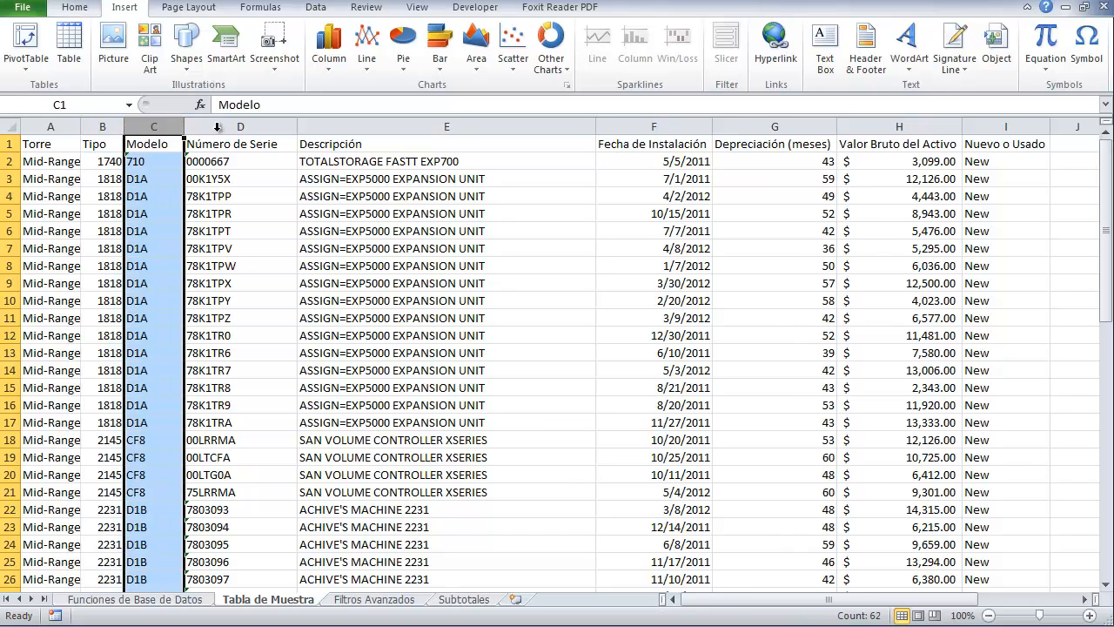
{"action": "left_click", "coordinate": [218, 127]}
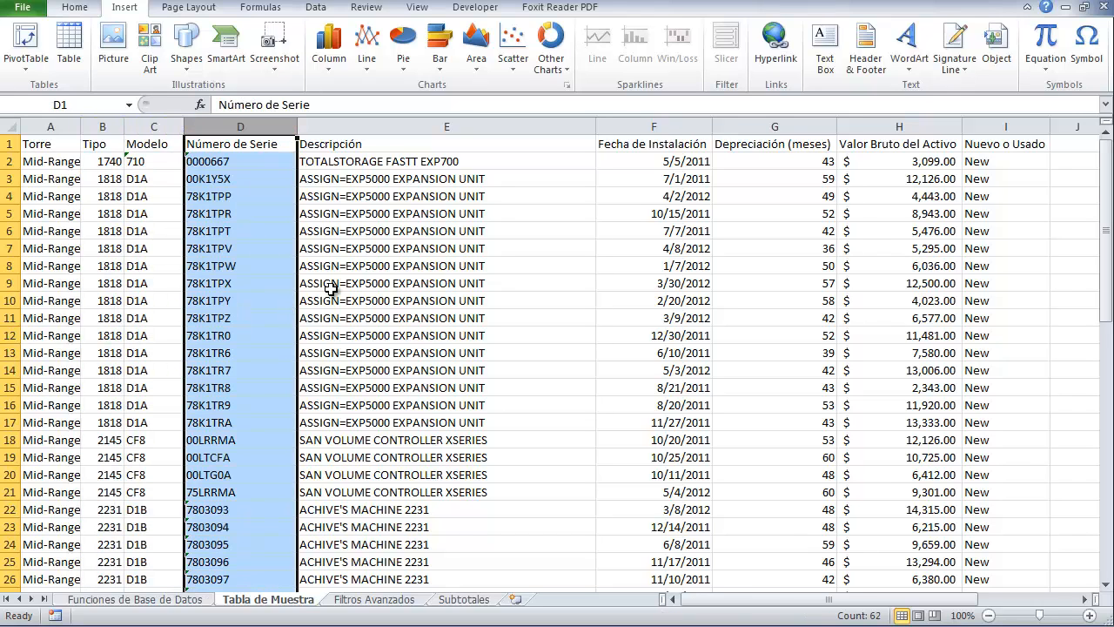
{"action": "left_click", "coordinate": [371, 127]}
{"action": "left_click", "coordinate": [385, 273]}
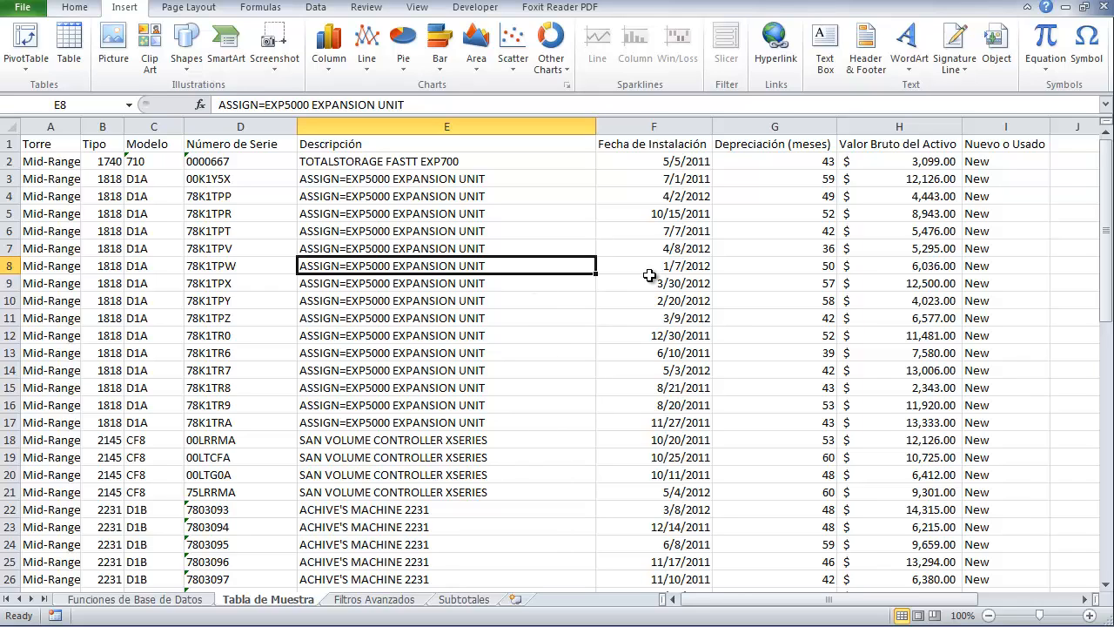
{"action": "left_click", "coordinate": [651, 284]}
{"action": "left_click", "coordinate": [647, 215]}
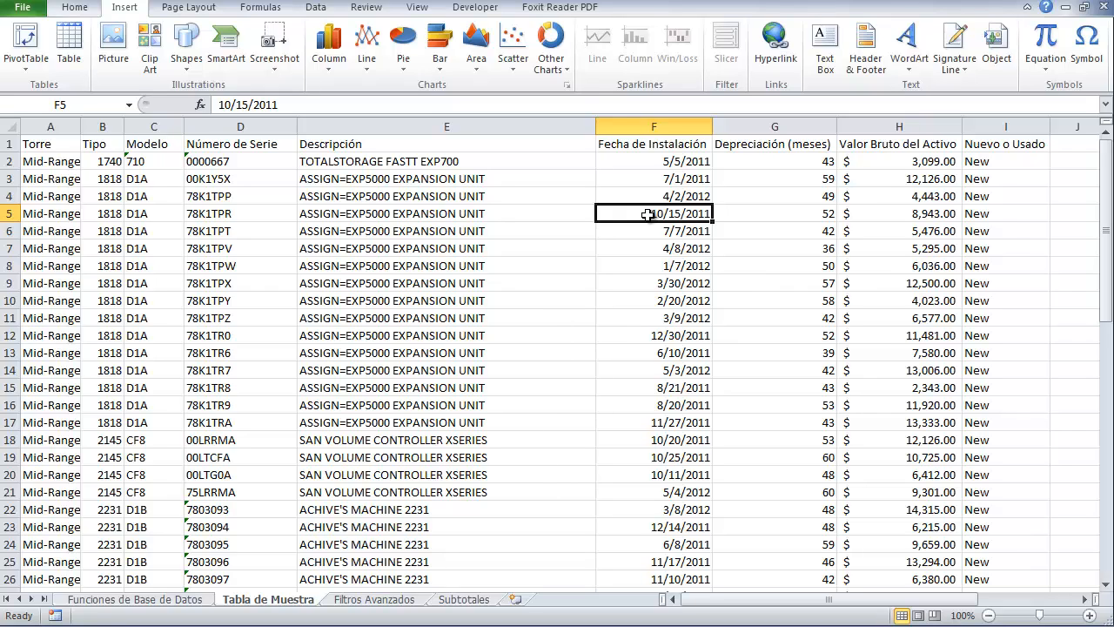
{"action": "left_click", "coordinate": [745, 213]}
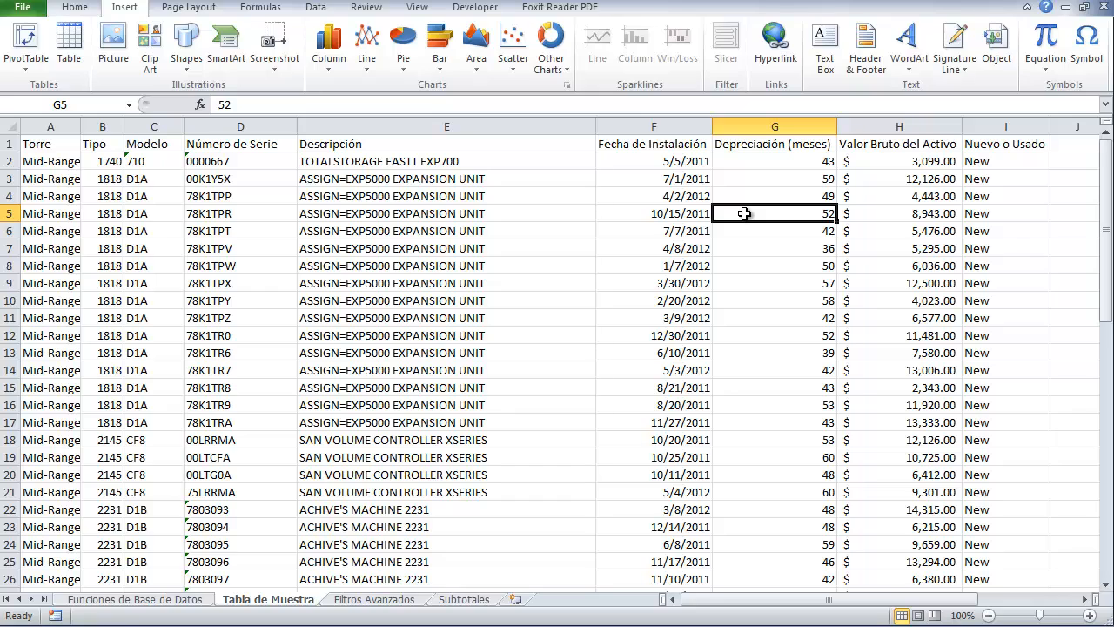
{"action": "left_click", "coordinate": [882, 212]}
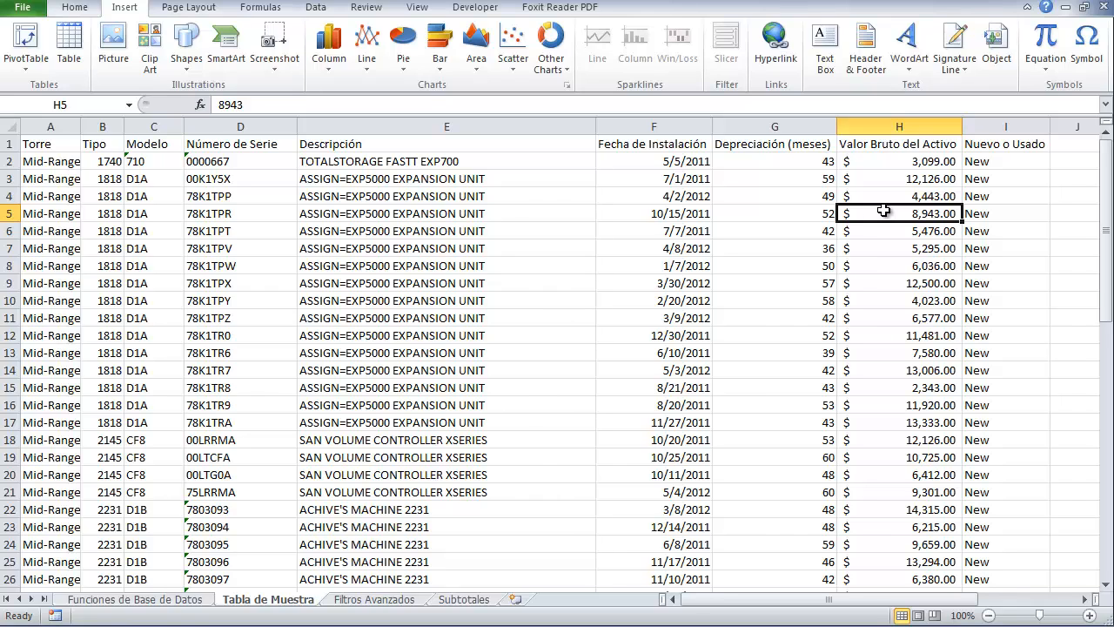
- Convert the range A1:I62 into a table with headers after checking that the selection covers all the records
{"action": "key", "text": "ctrl+t"}
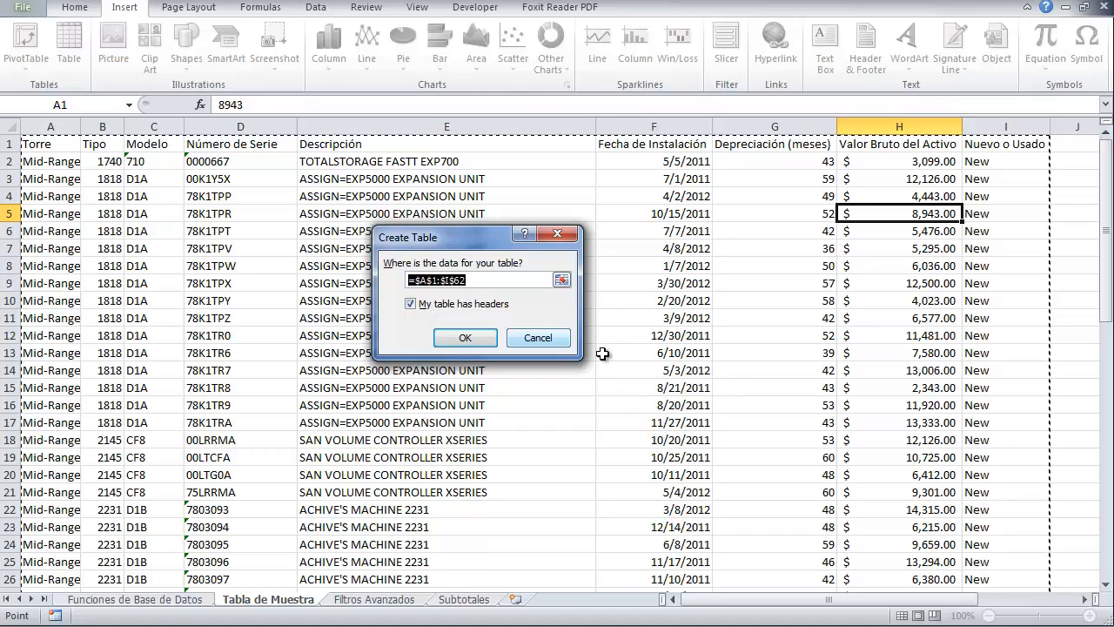
{"action": "left_click_drag", "start_coordinate": [1105, 179], "coordinate": [1040, 577]}
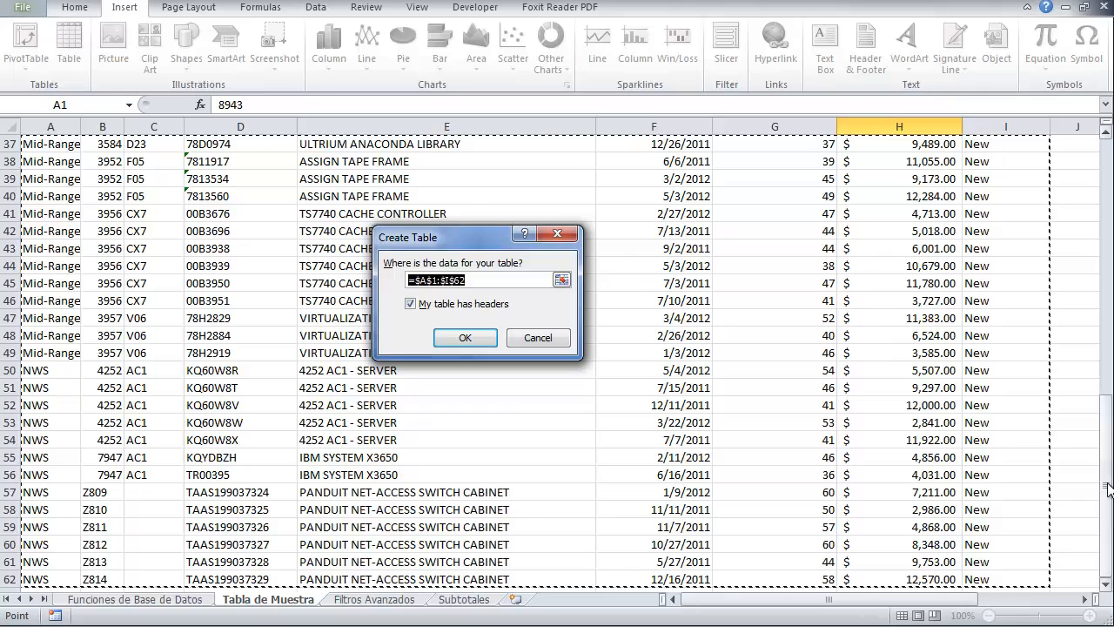
{"action": "left_click_drag", "start_coordinate": [1108, 489], "coordinate": [1098, 452]}
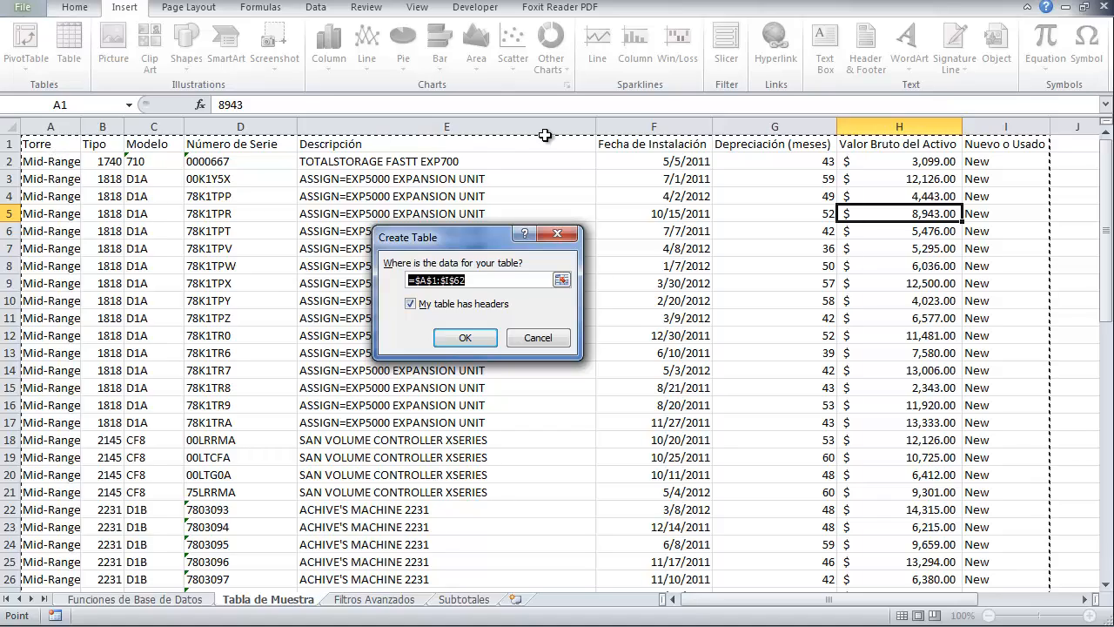
{"action": "left_click", "coordinate": [476, 339]}
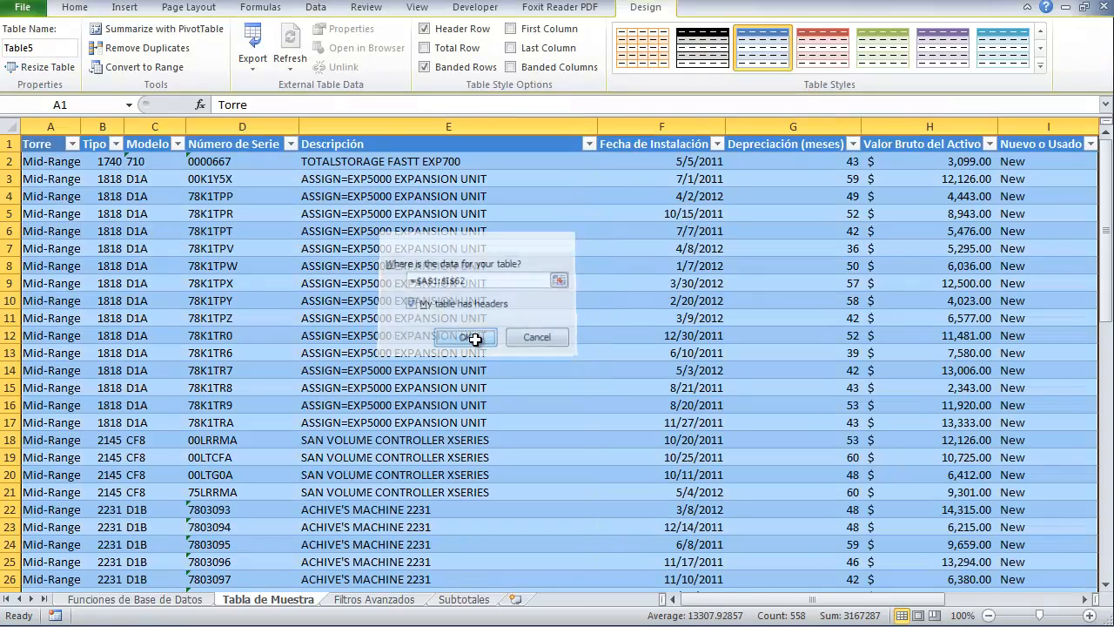
{"action": "left_click", "coordinate": [333, 263]}
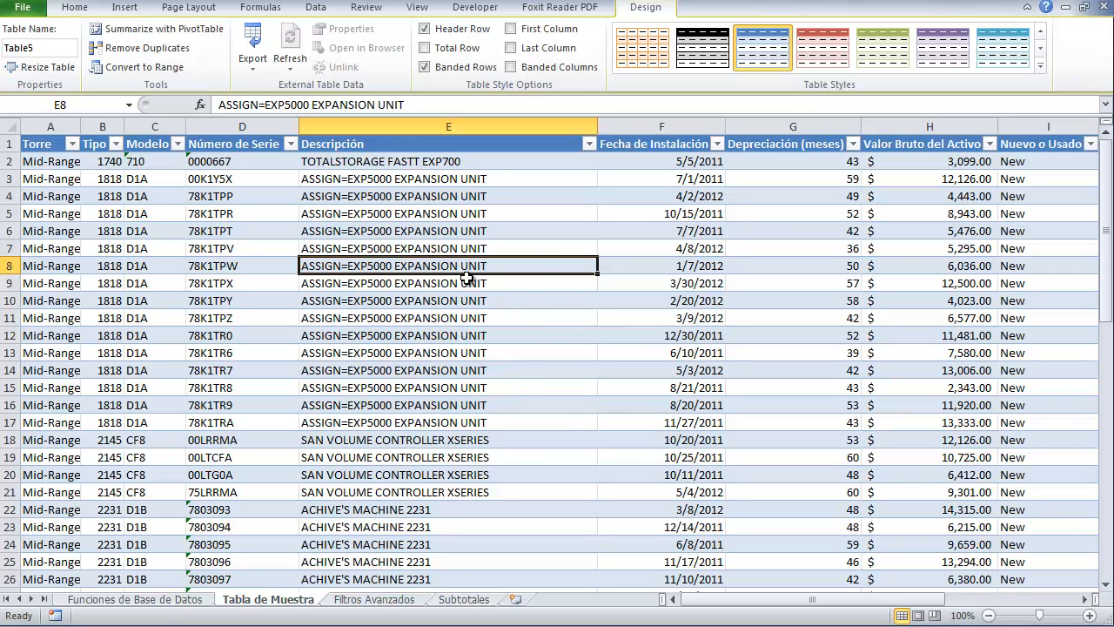
- Examine the table's header row and the sort and filter options of the Torre, Tipo and Modelo columns
{"action": "left_click_drag", "start_coordinate": [44, 148], "coordinate": [1040, 148]}
{"action": "left_click_drag", "start_coordinate": [845, 604], "coordinate": [615, 415]}
{"action": "left_click", "coordinate": [557, 388]}
{"action": "left_click", "coordinate": [71, 144]}
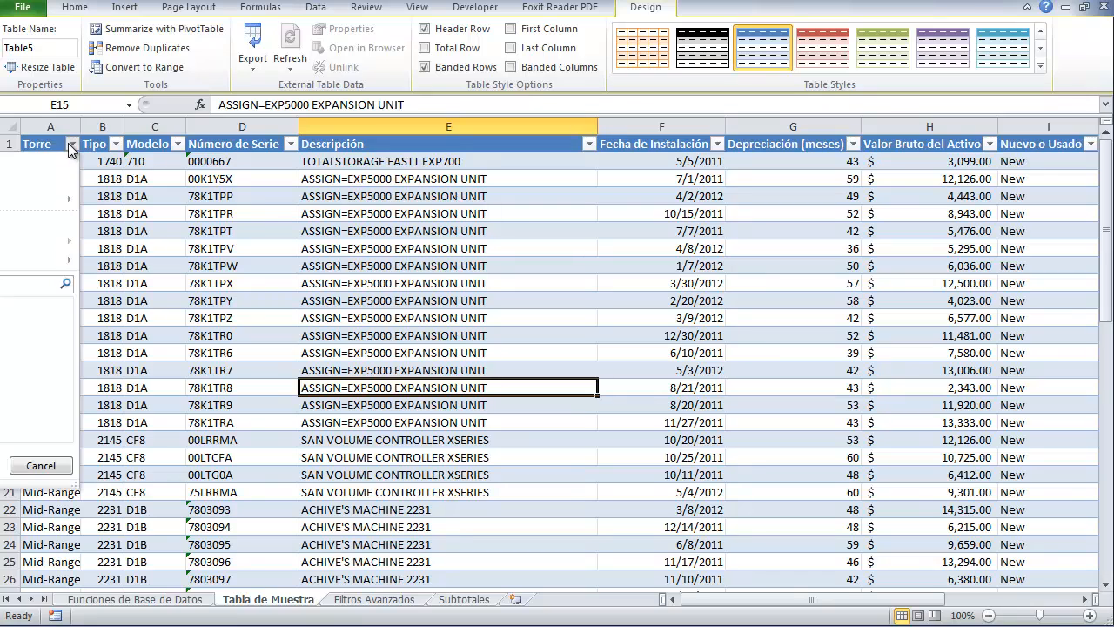
{"action": "left_click", "coordinate": [116, 148]}
{"action": "left_click", "coordinate": [116, 144]}
{"action": "left_click", "coordinate": [178, 144]}
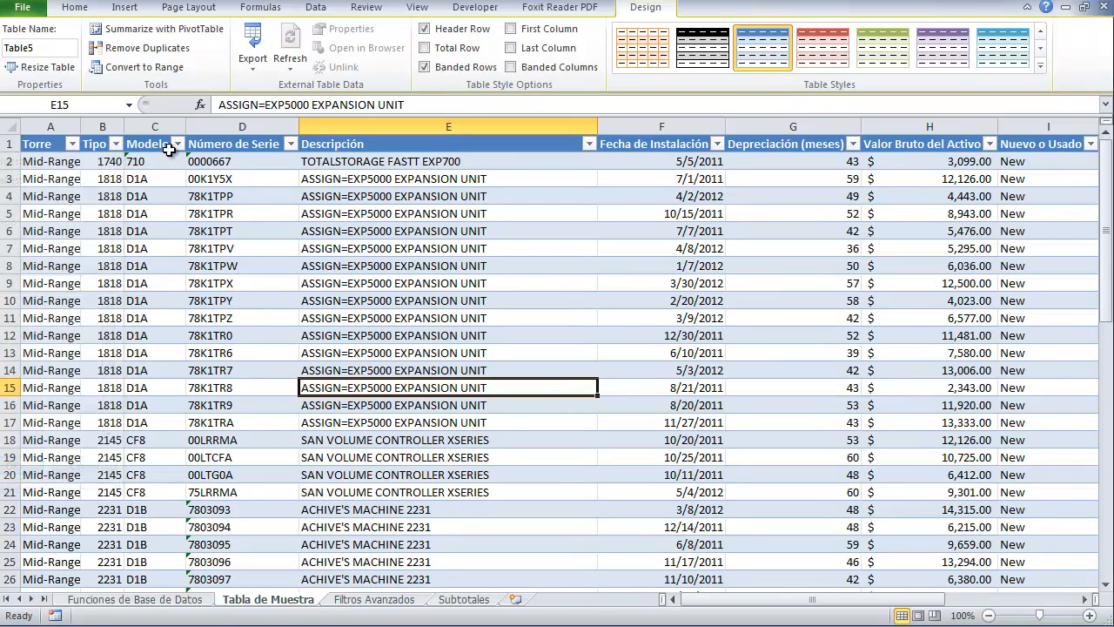
{"action": "left_click", "coordinate": [177, 143]}
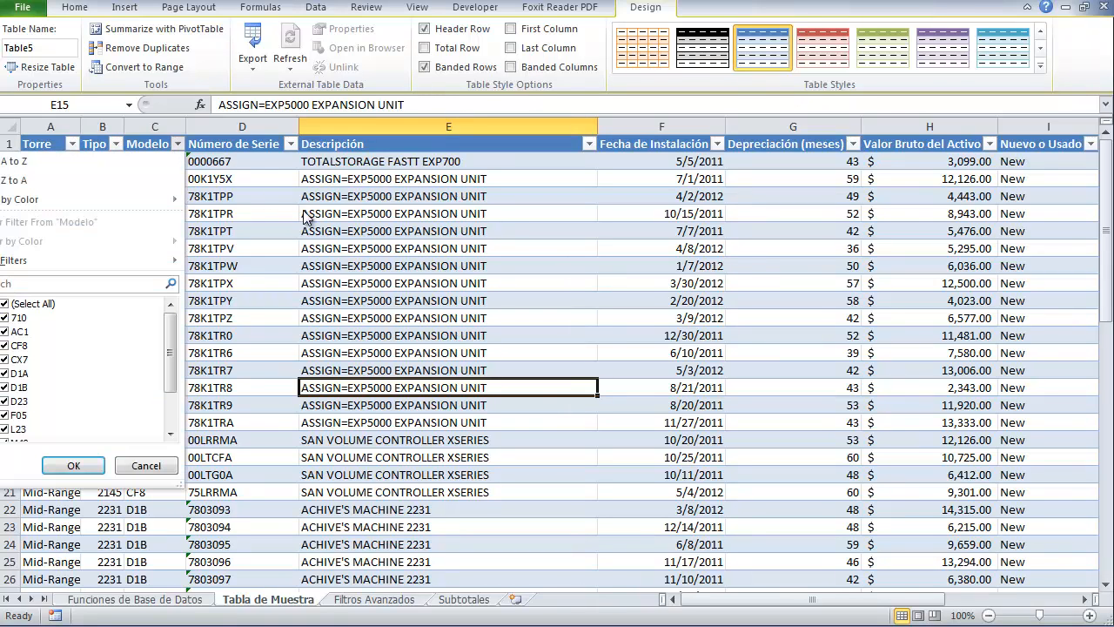
{"action": "left_click", "coordinate": [304, 213]}
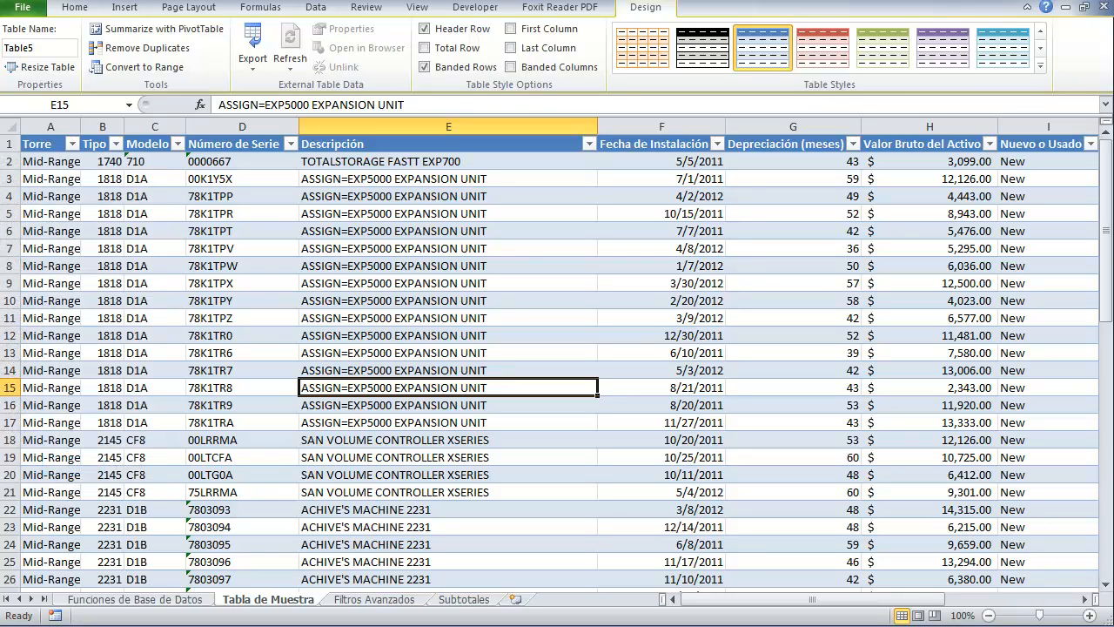
{"action": "key", "text": "alt+Tab"}
{"action": "key", "text": "alt+Tab"}
- Apply Table Style Medium 2 to the equipment table from the full style gallery
{"action": "left_click", "coordinate": [432, 249]}
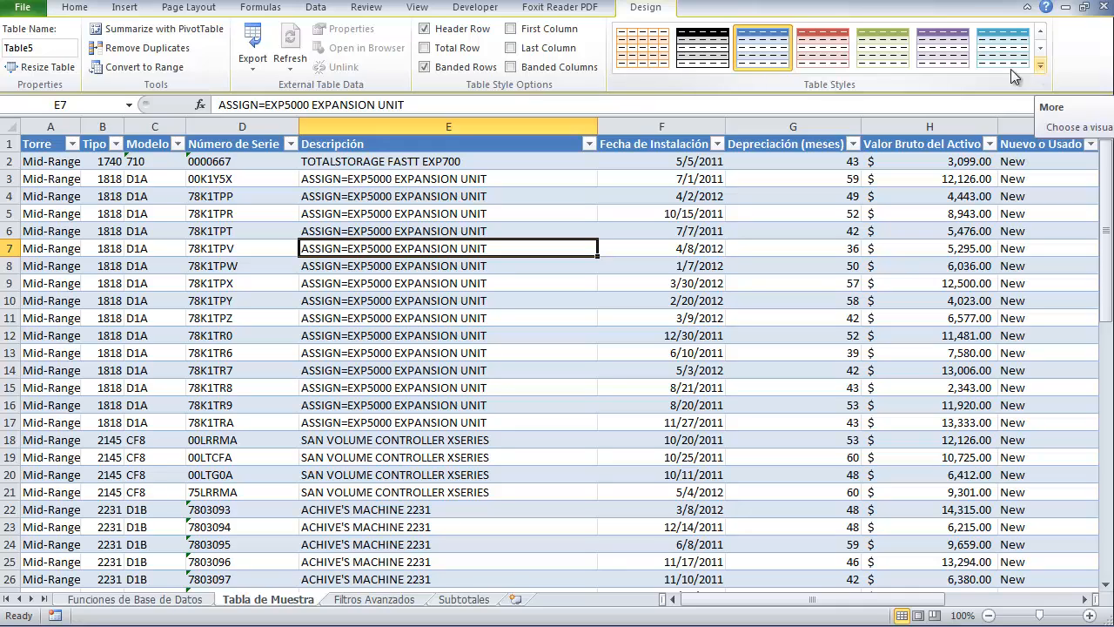
{"action": "left_click", "coordinate": [1039, 67]}
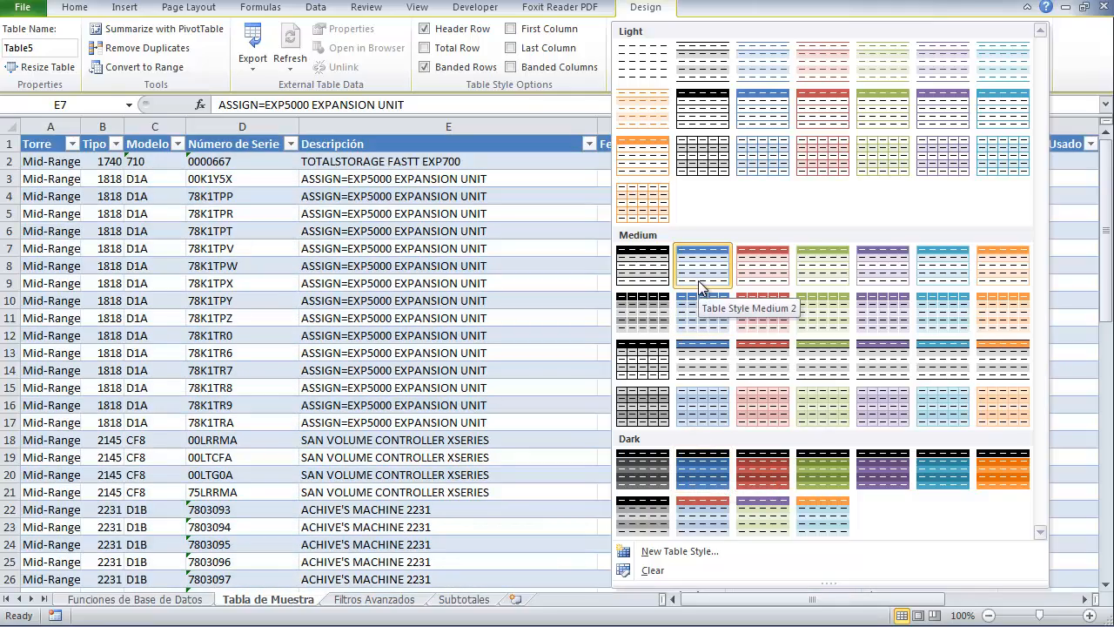
{"action": "left_click", "coordinate": [698, 280]}
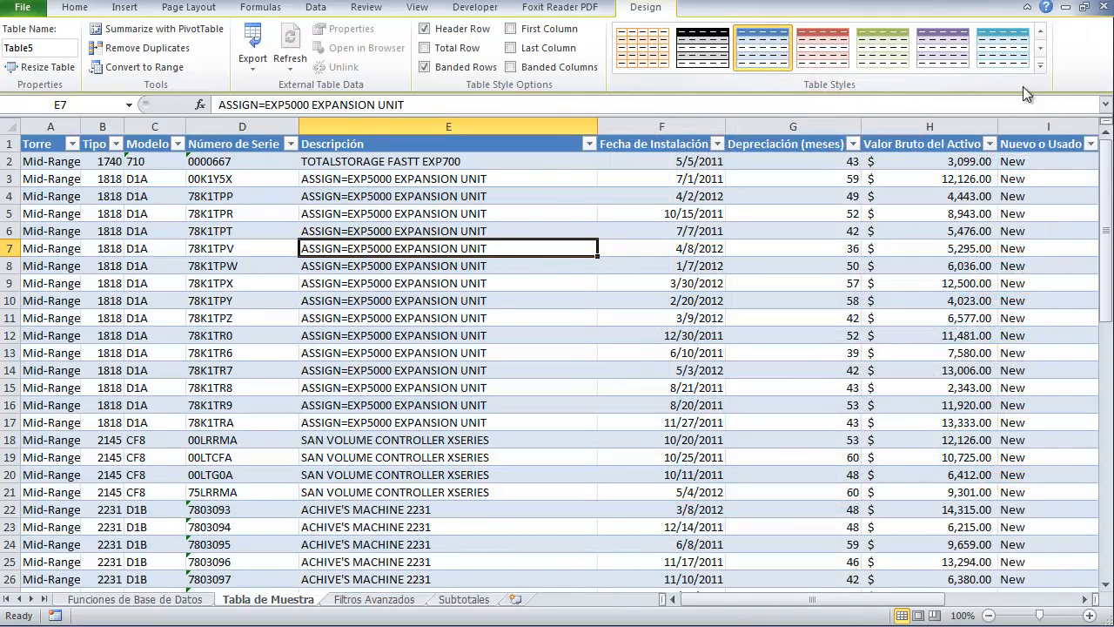
{"action": "left_click", "coordinate": [1039, 71]}
{"action": "left_click", "coordinate": [705, 256]}
- Examine how the table's column headers are displayed while moving down through the lower records and back up
{"action": "left_click", "coordinate": [1078, 145]}
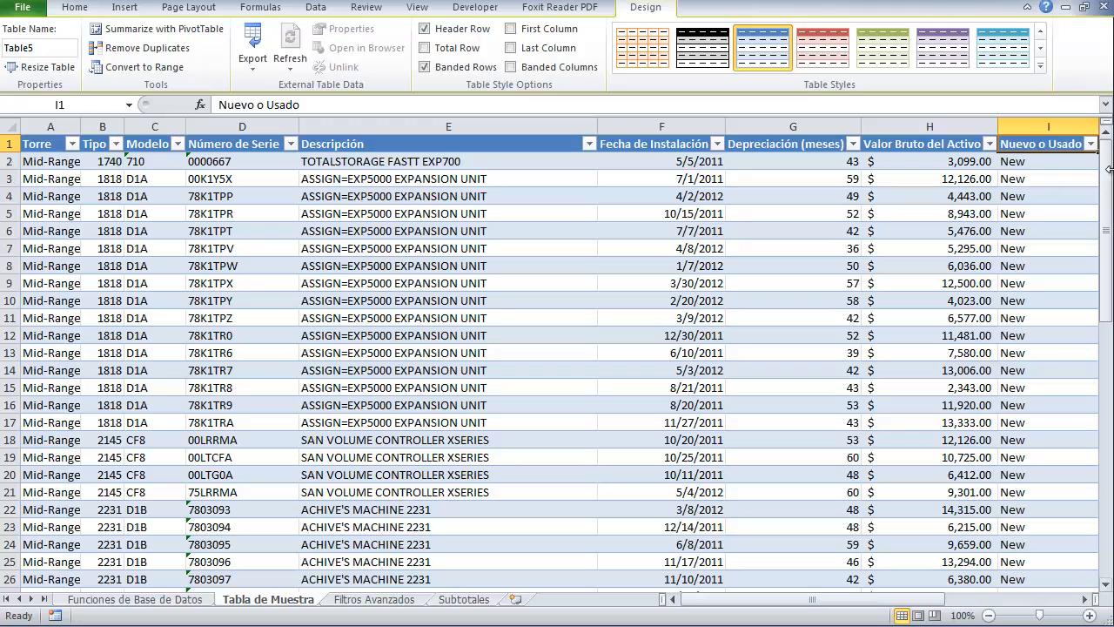
{"action": "left_click_drag", "start_coordinate": [1109, 168], "coordinate": [1105, 409]}
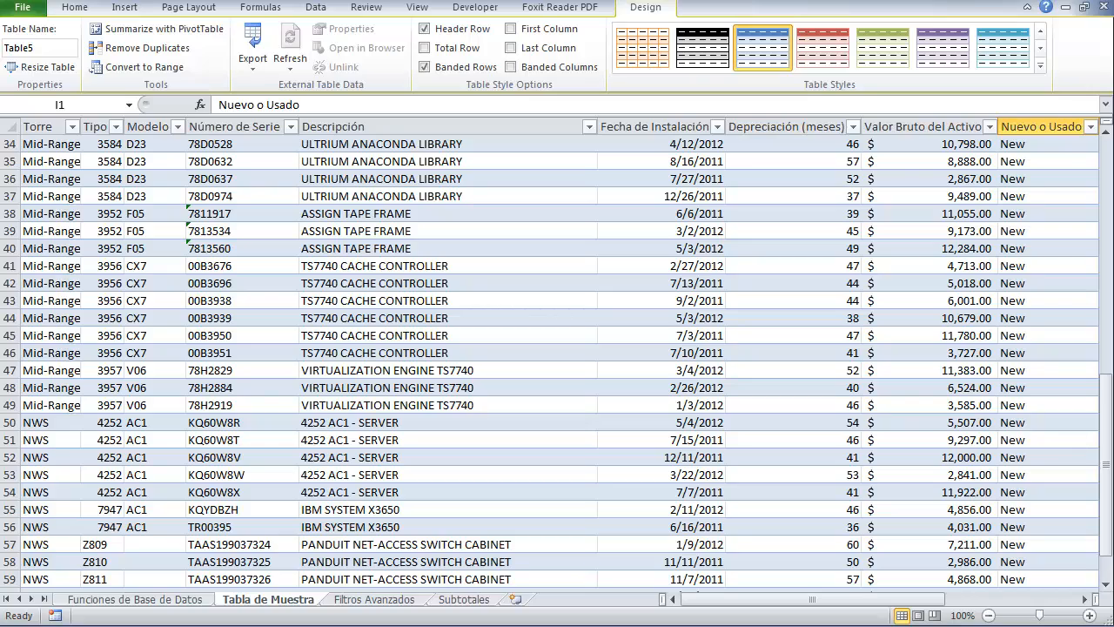
{"action": "left_click_drag", "start_coordinate": [1107, 466], "coordinate": [1106, 214]}
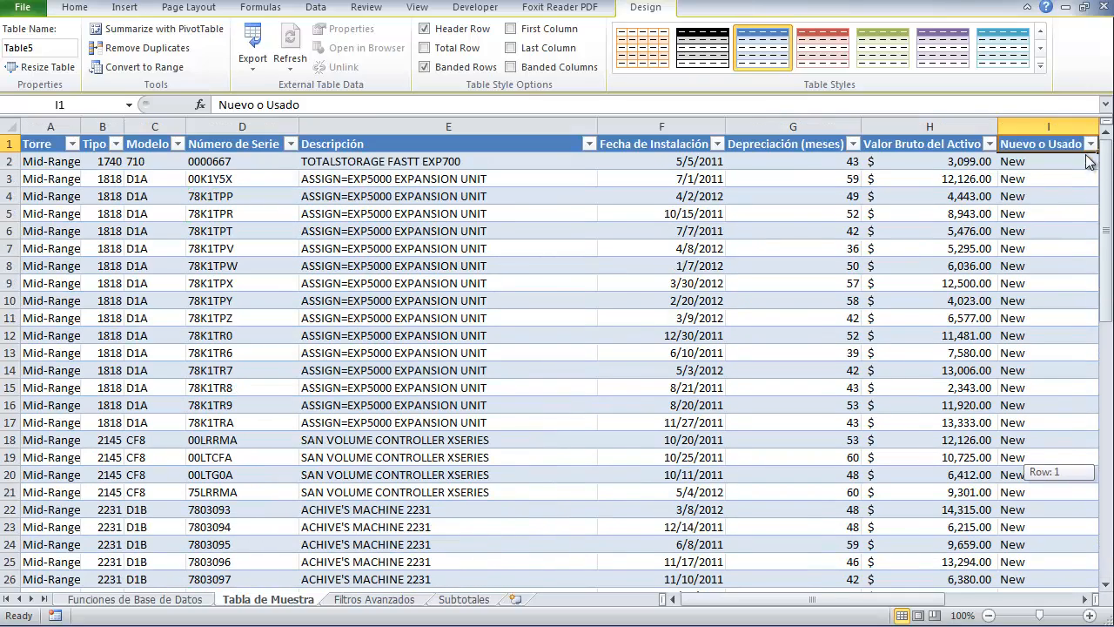
{"action": "left_click", "coordinate": [435, 319]}
{"action": "key", "text": "Up"}
{"action": "key", "text": "Up"}
{"action": "key", "text": "Up"}
{"action": "key", "text": "Up"}
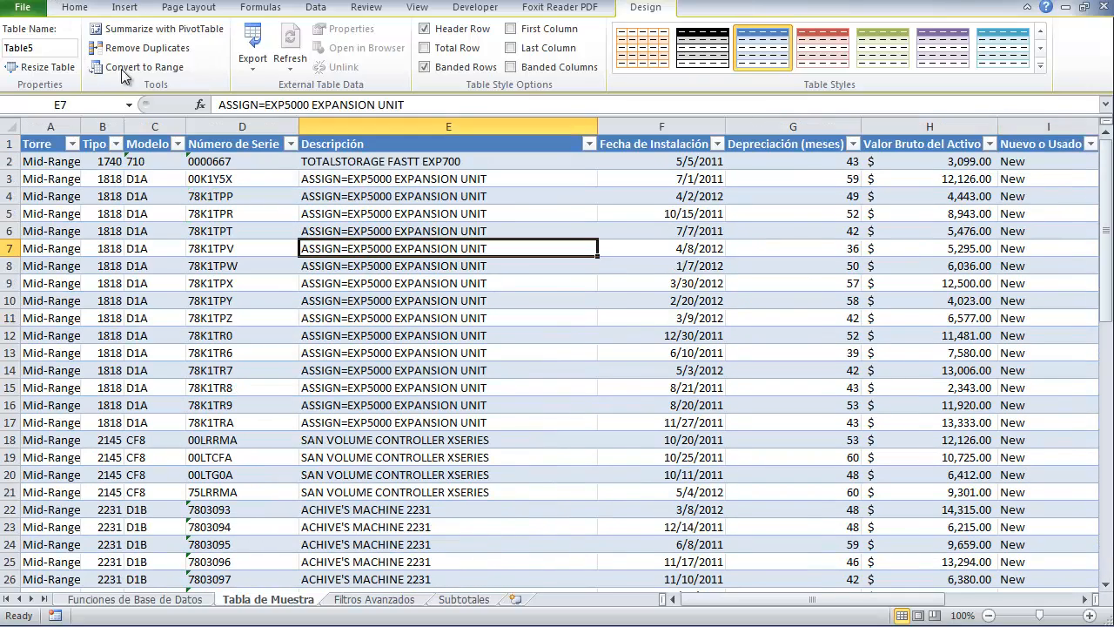
- Undo the table conversion and check how the column headings behave in the plain range down to row 62
{"action": "key", "text": "ctrl+z"}
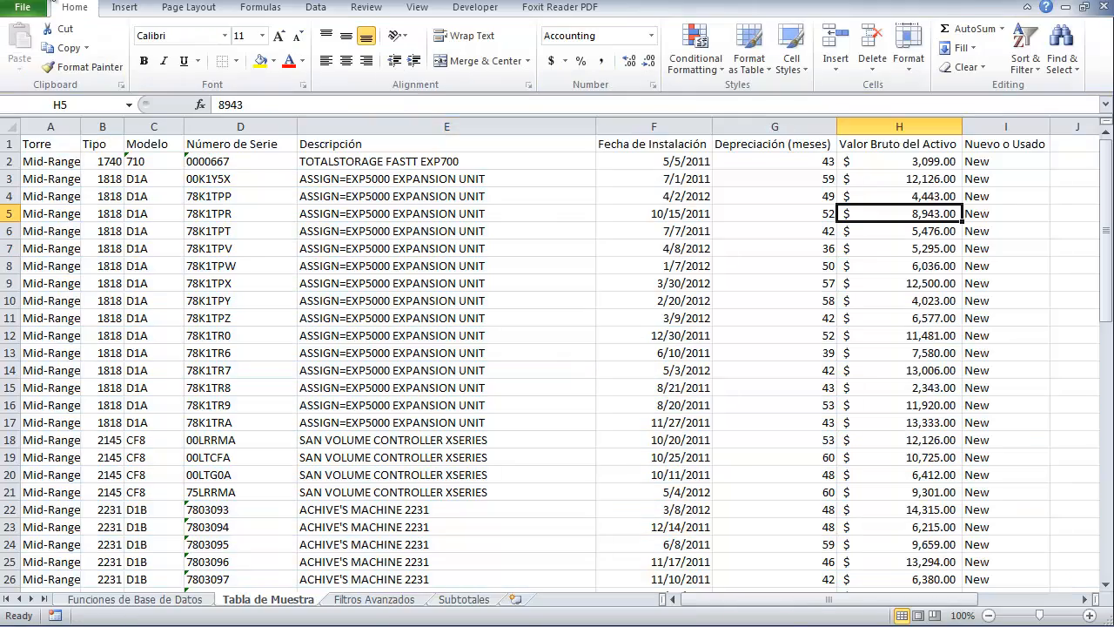
{"action": "left_click_drag", "start_coordinate": [1107, 165], "coordinate": [1083, 514]}
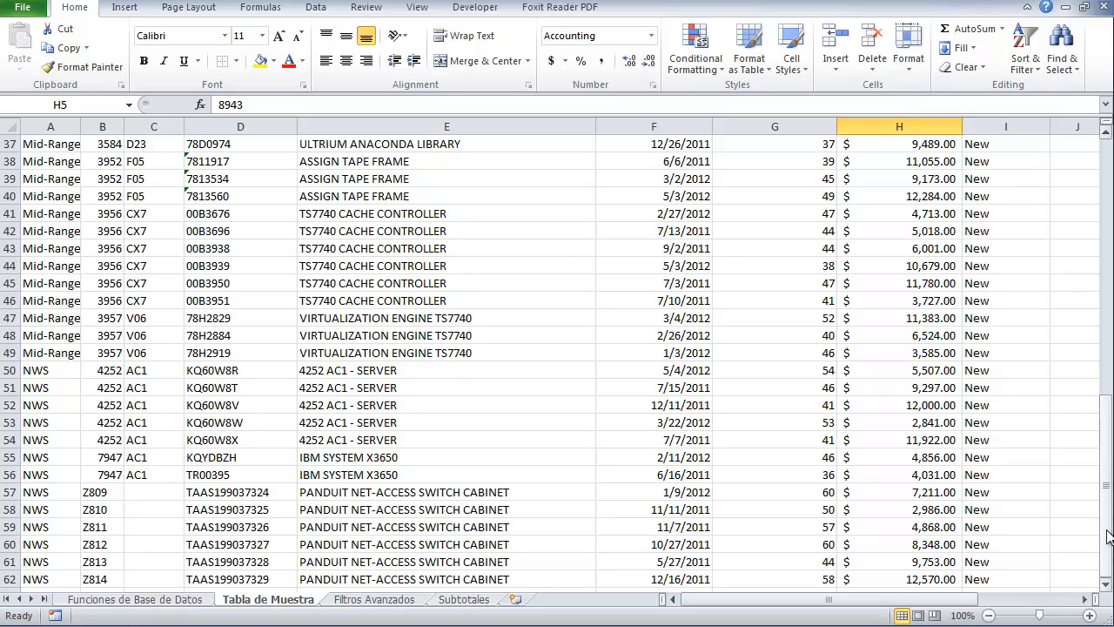
- Restore the equipment table conversion and check how its column headers display down through the lower records
{"action": "left_click_drag", "start_coordinate": [1108, 535], "coordinate": [1103, 150]}
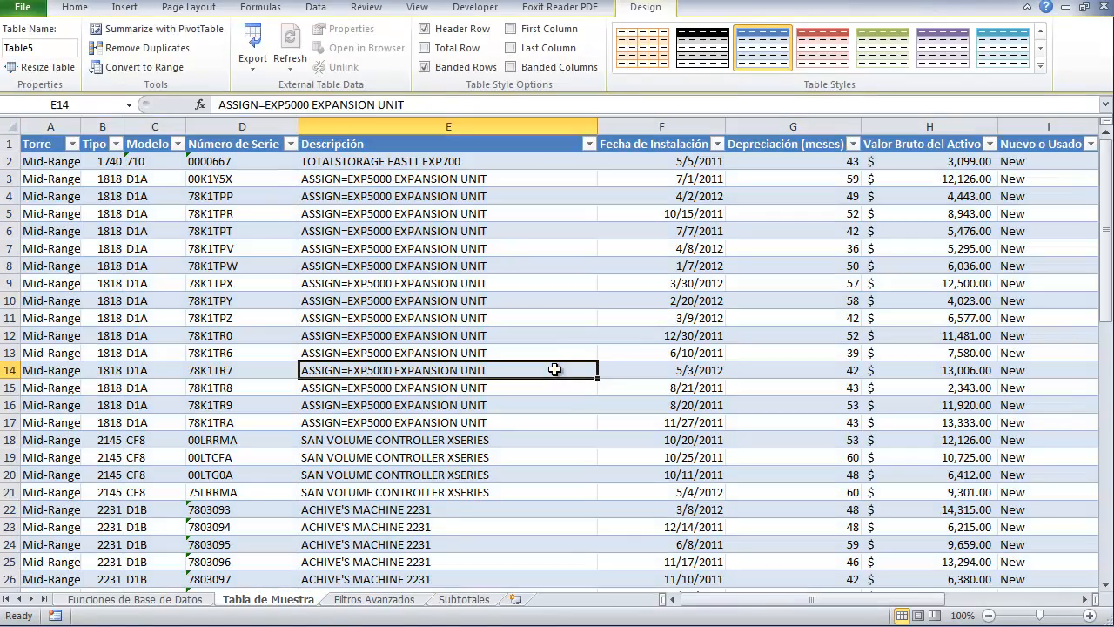
{"action": "mouse_move", "coordinate": [1107, 177]}
{"action": "left_mouse_down"}
{"action": "mouse_move", "coordinate": [1107, 190]}
{"action": "mouse_move", "coordinate": [1106, 172]}
{"action": "left_mouse_up"}
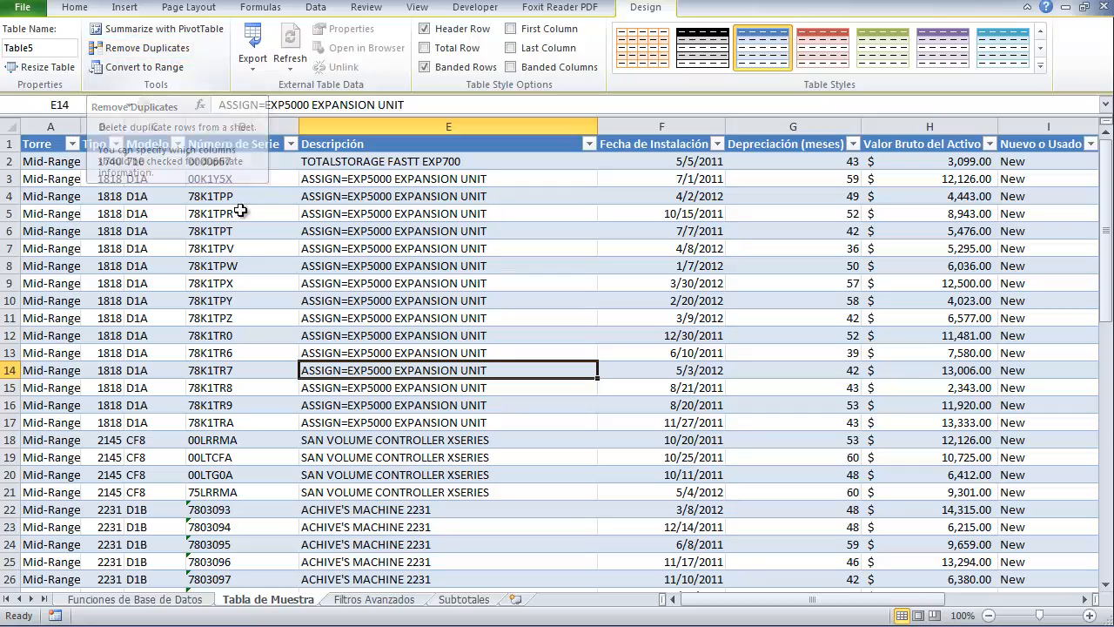
{"action": "left_click", "coordinate": [300, 301]}
{"action": "scroll", "coordinate": [479, 417], "scroll_direction": "down", "scroll_amount": 5}
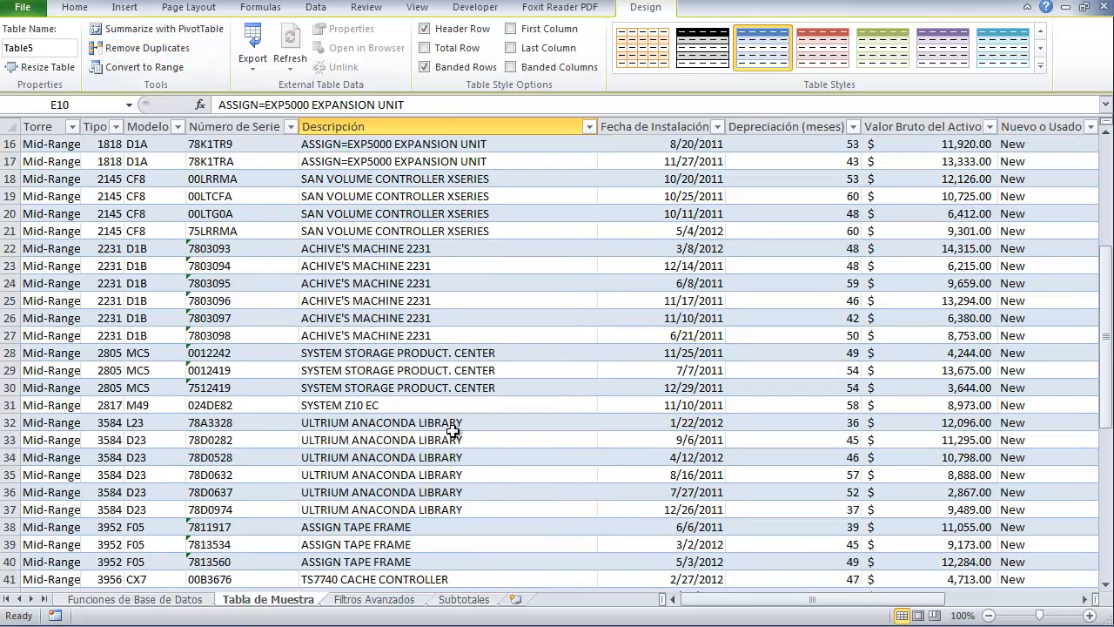
{"action": "scroll", "coordinate": [401, 426], "scroll_direction": "down", "scroll_amount": 5}
{"action": "scroll", "coordinate": [413, 448], "scroll_direction": "up", "scroll_amount": 10}
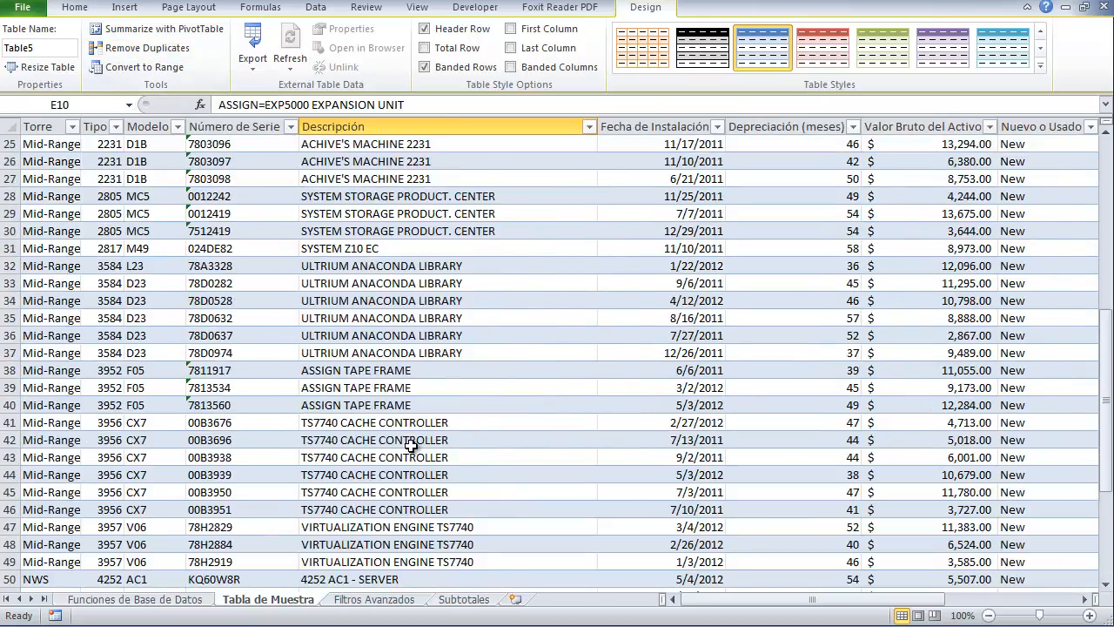
- Examine the table columns offered for comparison in Remove Duplicates, and close it without removing any records
{"action": "left_click", "coordinate": [139, 50]}
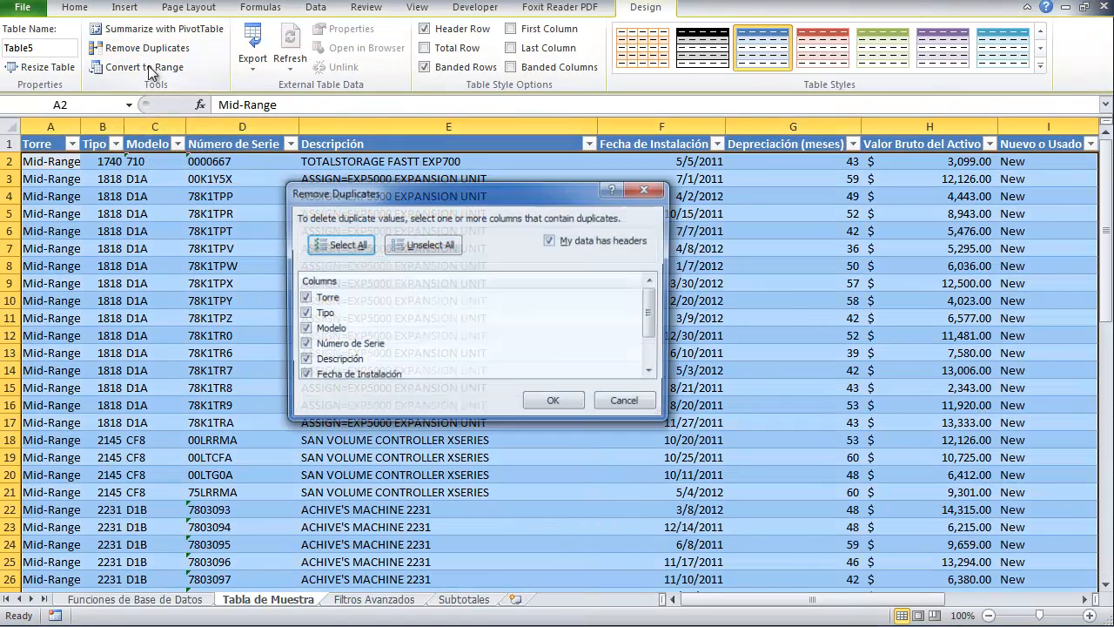
{"action": "left_click_drag", "start_coordinate": [652, 312], "coordinate": [653, 341]}
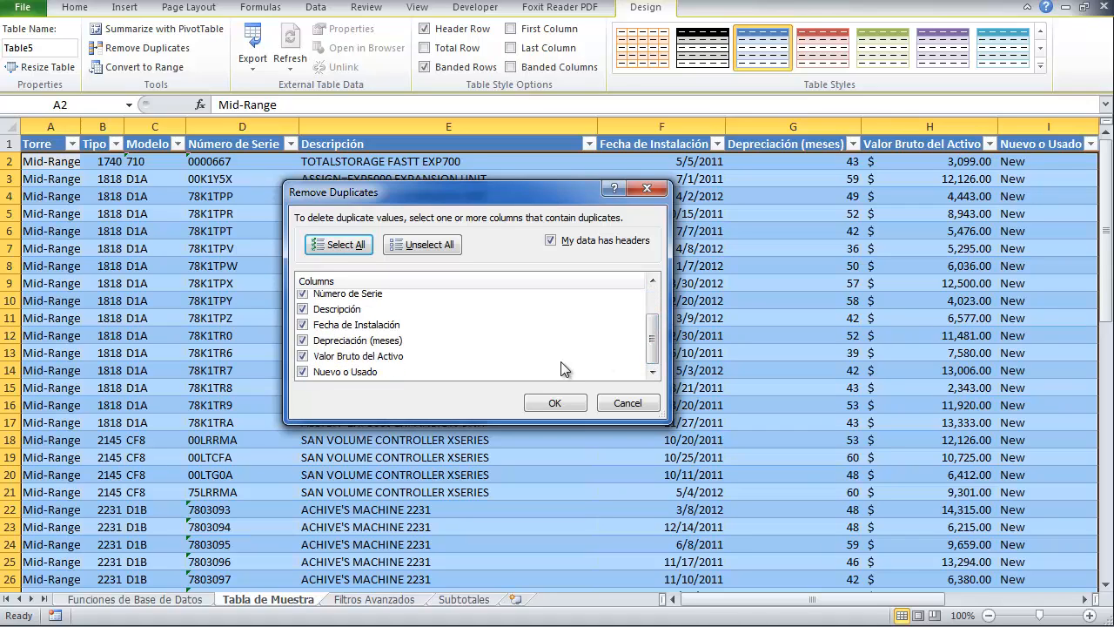
{"action": "scroll", "coordinate": [437, 360], "scroll_direction": "up", "scroll_amount": 1}
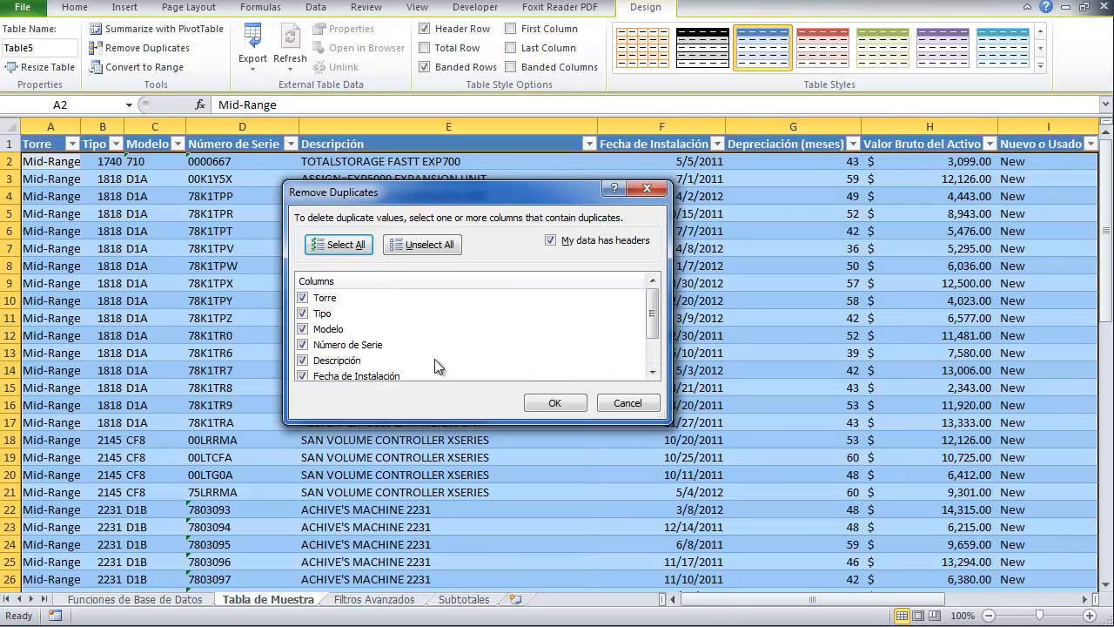
{"action": "left_click", "coordinate": [635, 405]}
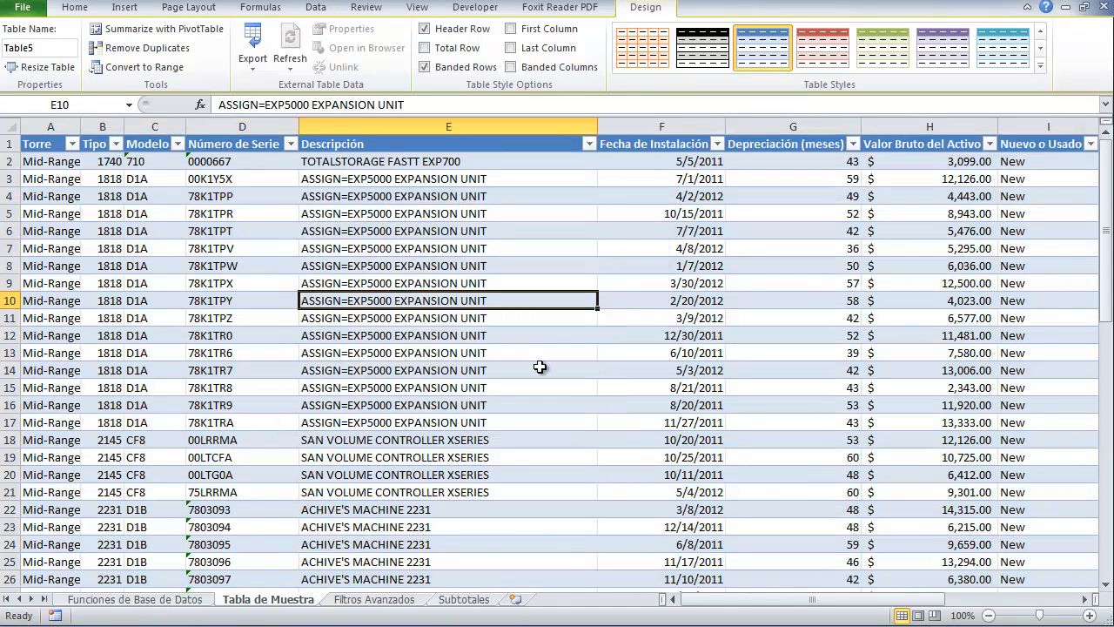
{"action": "left_click", "coordinate": [539, 367]}
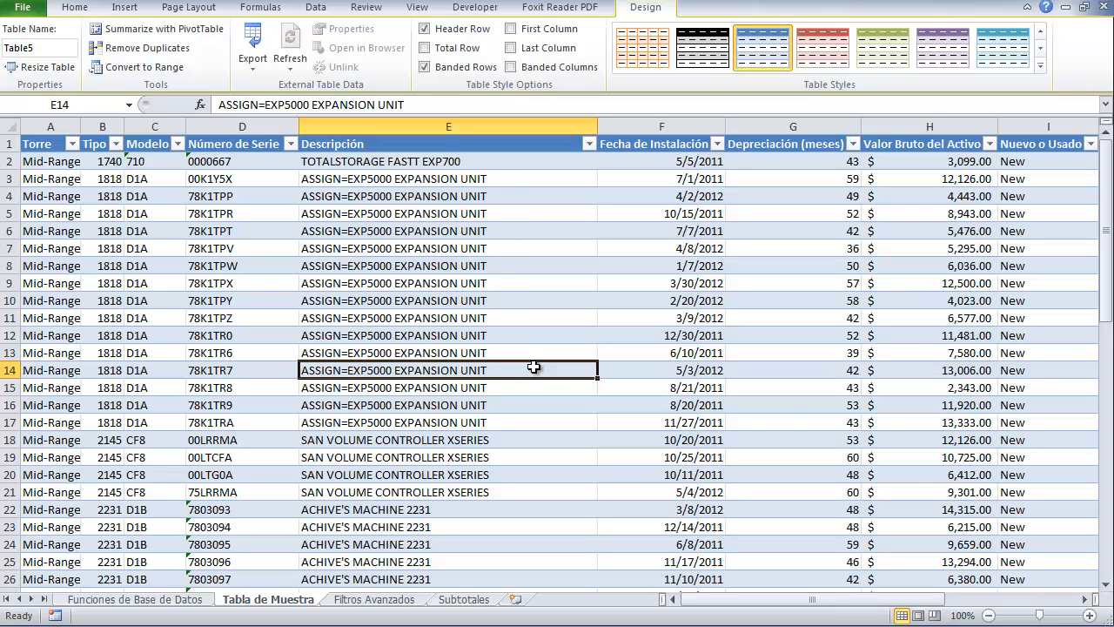
{"action": "left_click", "coordinate": [788, 388]}
{"action": "left_click", "coordinate": [582, 306]}
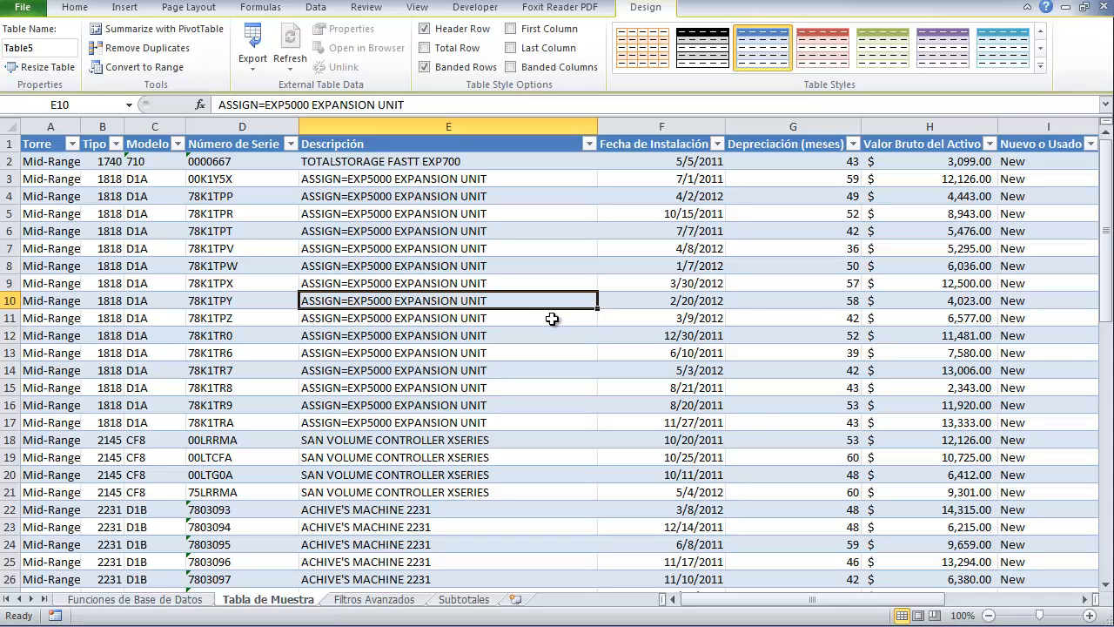
- Add a new column to the table by entering the heading Depreciación Acumulada in J1, beside Nuevo o Usado
{"action": "left_click_drag", "start_coordinate": [765, 599], "coordinate": [827, 600]}
{"action": "left_click", "coordinate": [446, 390]}
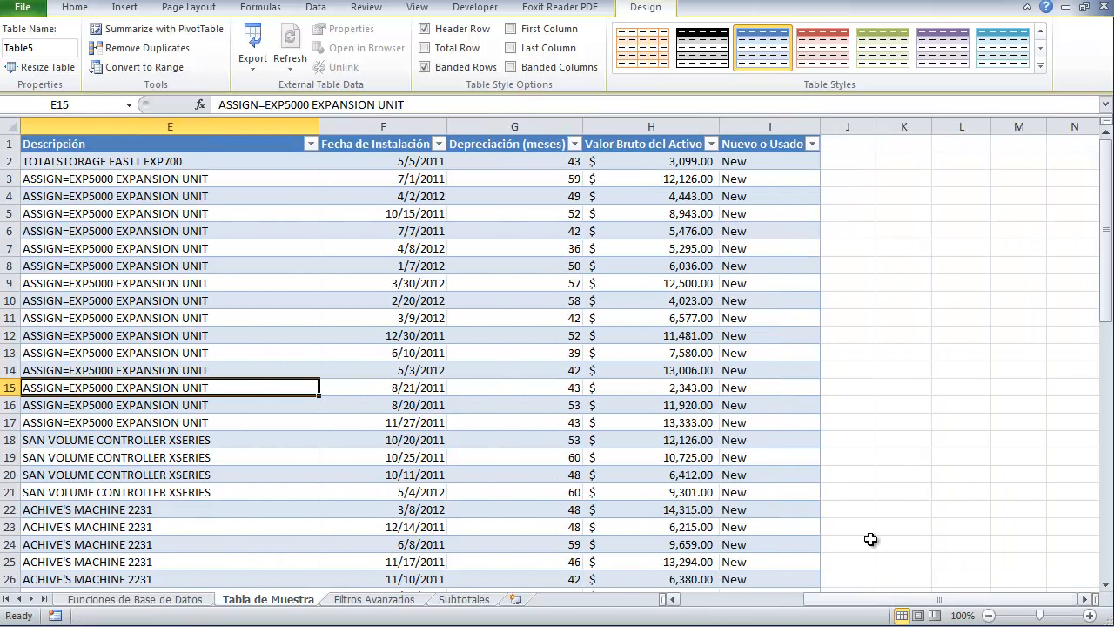
{"action": "left_click", "coordinate": [859, 143]}
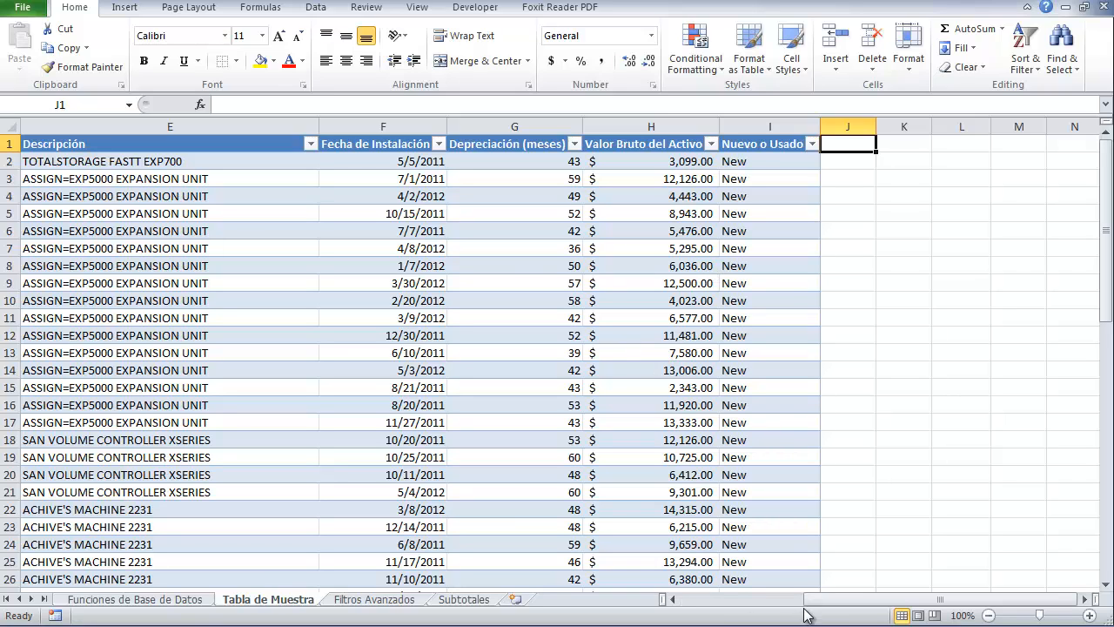
{"action": "left_click_drag", "start_coordinate": [823, 601], "coordinate": [740, 602]}
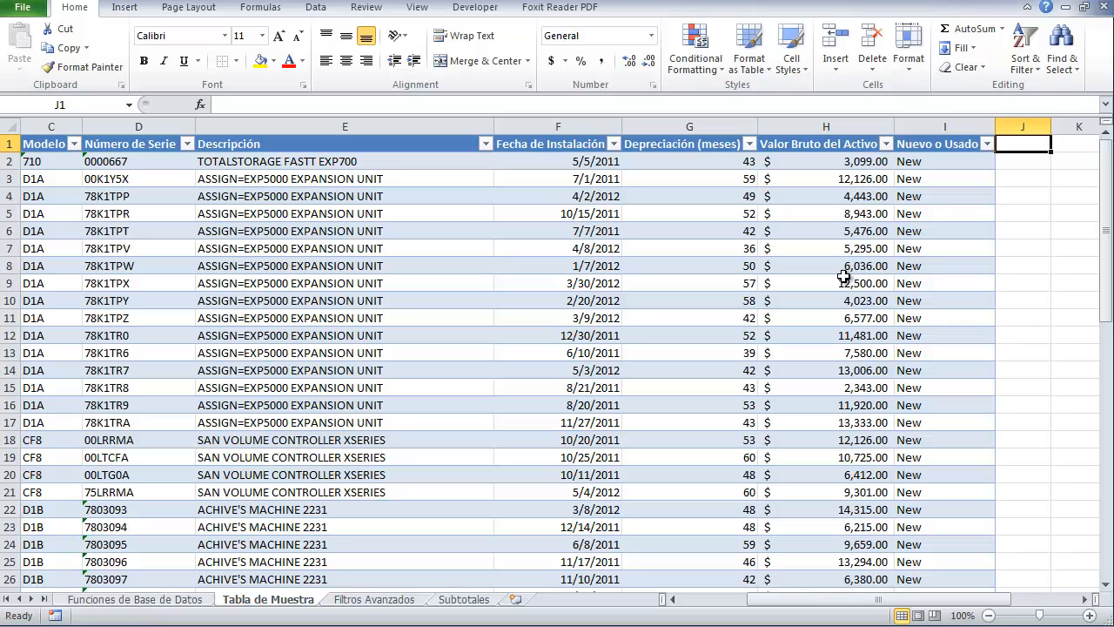
{"action": "type", "text": "De"}
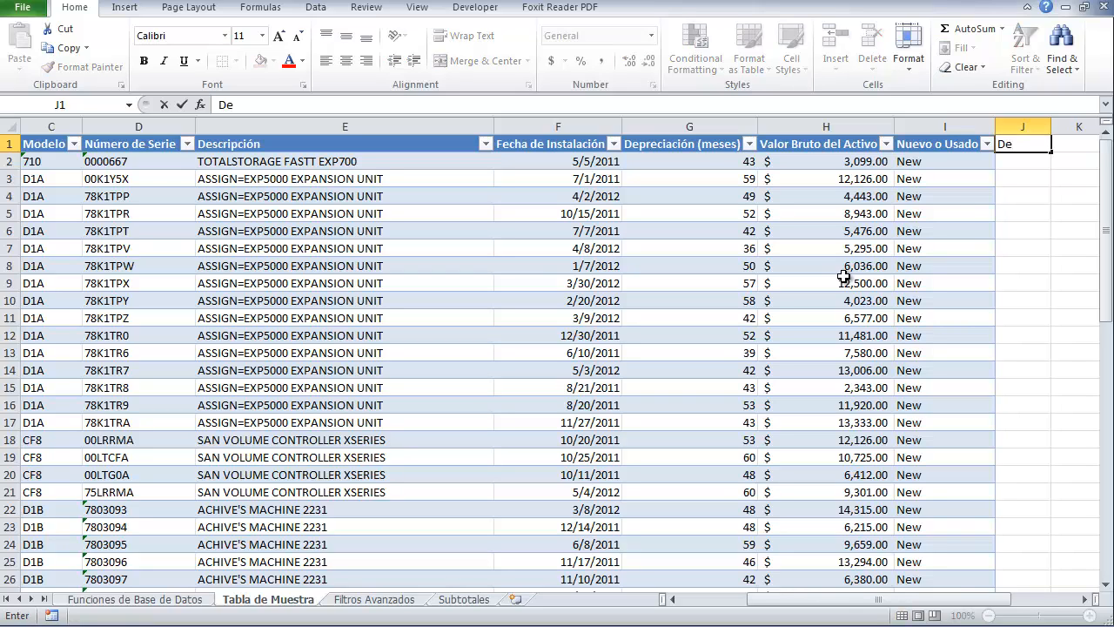
{"action": "type", "text": "preciación Acumulado"}
{"action": "key", "text": "Return"}
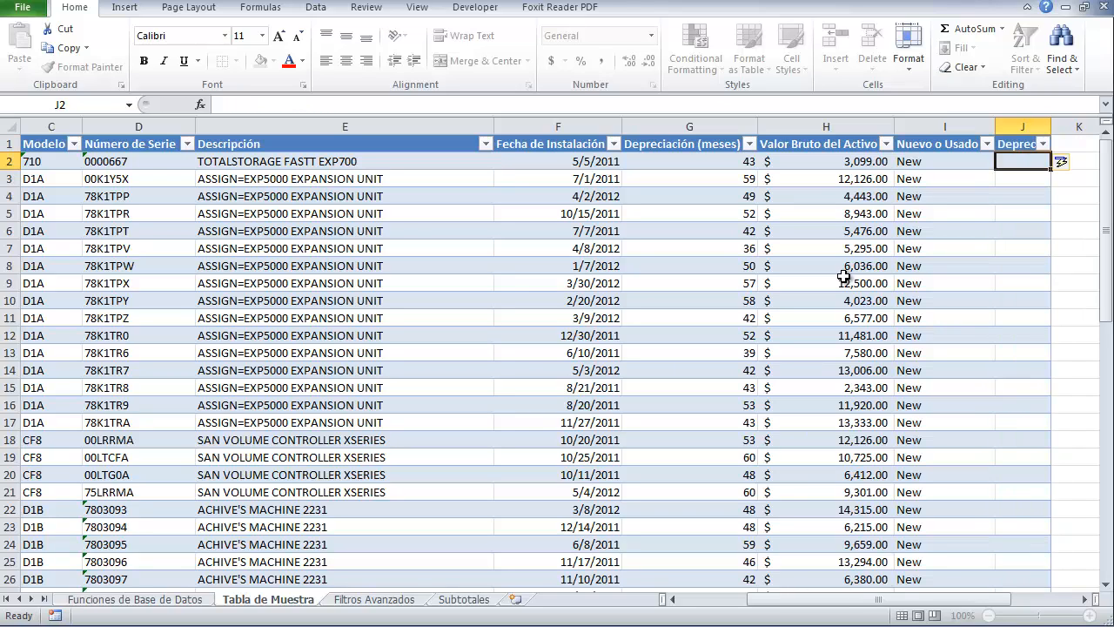
- Fit the width of column J to its heading and check that the table formatting extends over the new column
{"action": "double_click", "coordinate": [1051, 126]}
{"action": "left_click", "coordinate": [1033, 148]}
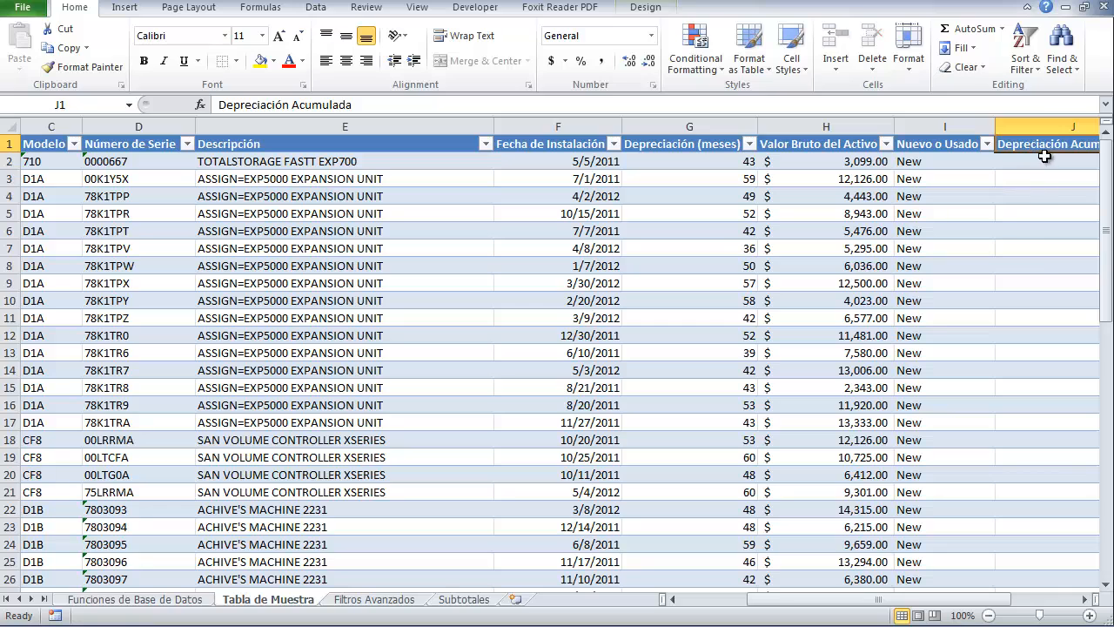
{"action": "left_click", "coordinate": [1014, 277]}
{"action": "key", "text": "Right"}
{"action": "key", "text": "Right"}
{"action": "key", "text": "Left"}
{"action": "key", "text": "Left"}
{"action": "key", "text": "Left"}
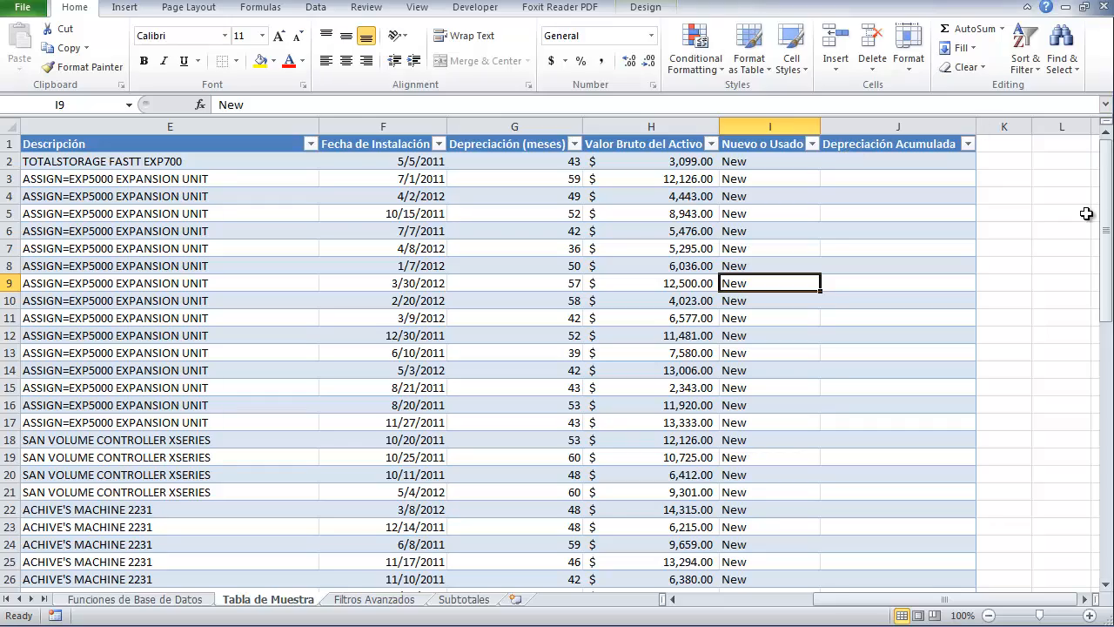
- Add two rows below the table's last record by entering NWS in A63 and filling it down to A64
{"action": "left_click_drag", "start_coordinate": [1107, 231], "coordinate": [1102, 370]}
{"action": "left_click_drag", "start_coordinate": [894, 599], "coordinate": [688, 599]}
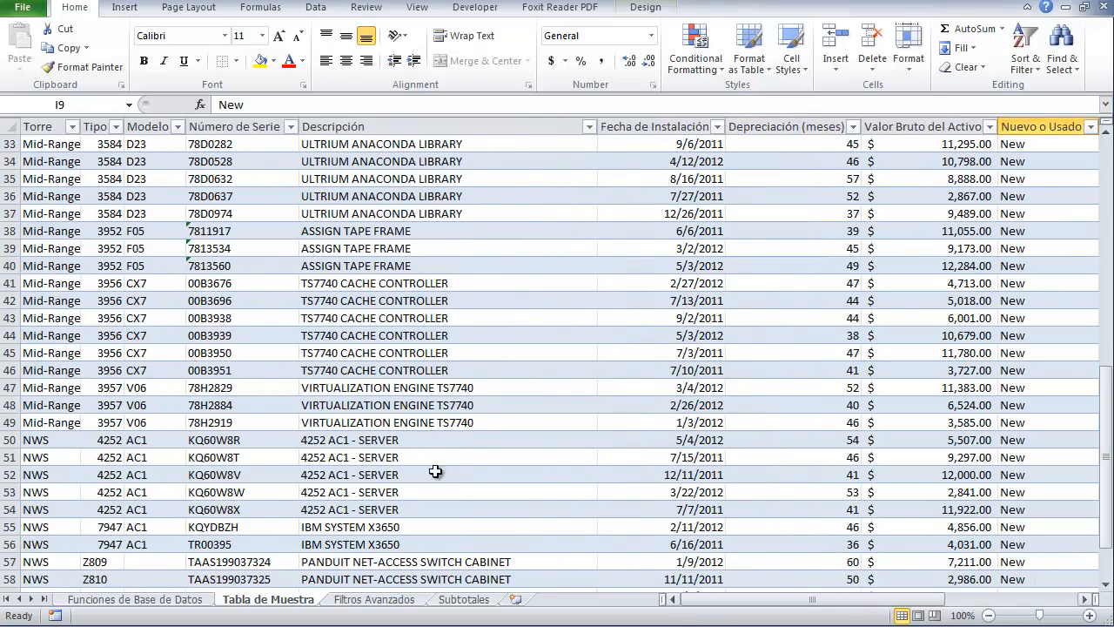
{"action": "scroll", "coordinate": [75, 408], "scroll_direction": "down", "scroll_amount": 5}
{"action": "scroll", "coordinate": [60, 398], "scroll_direction": "up", "scroll_amount": 1}
{"action": "left_click", "coordinate": [68, 455]}
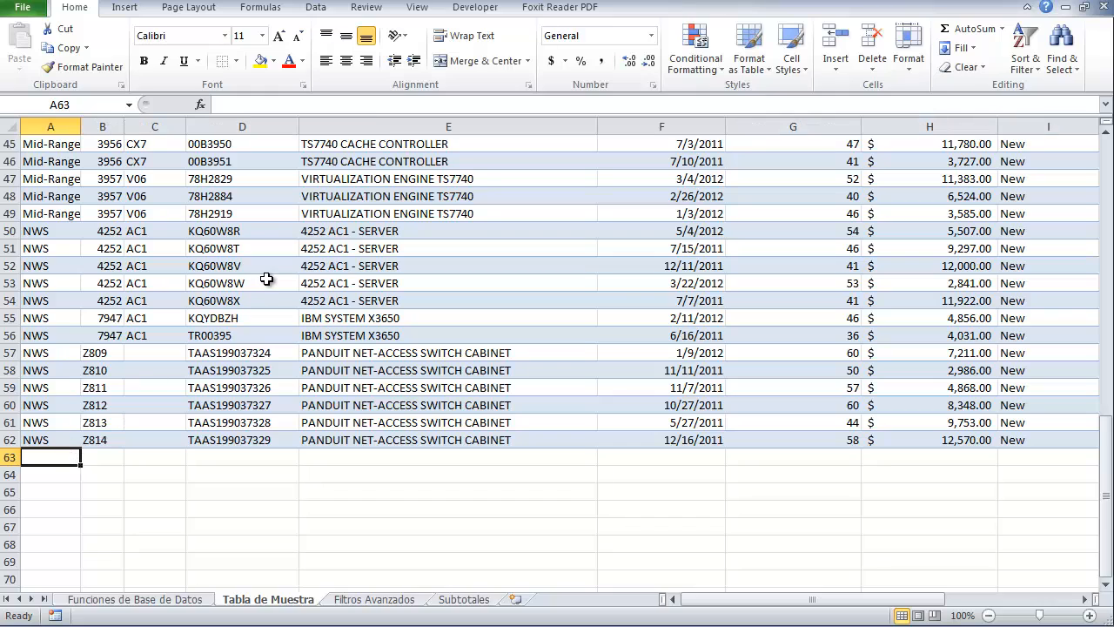
{"action": "type", "text": "NWS"}
{"action": "key", "text": "Return"}
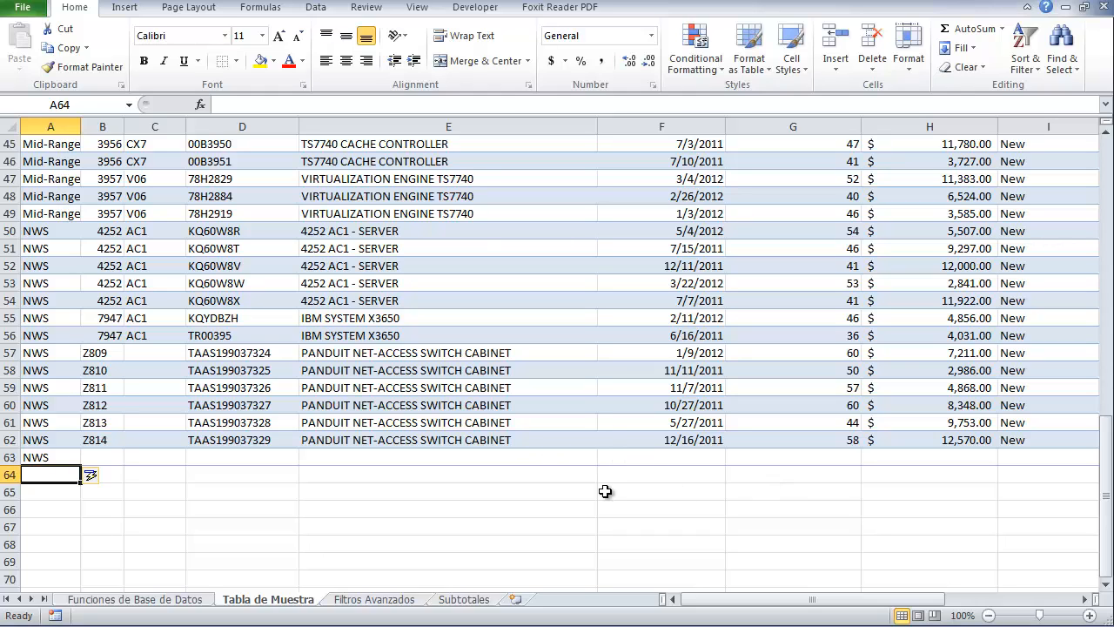
{"action": "key", "text": "ctrl+d"}
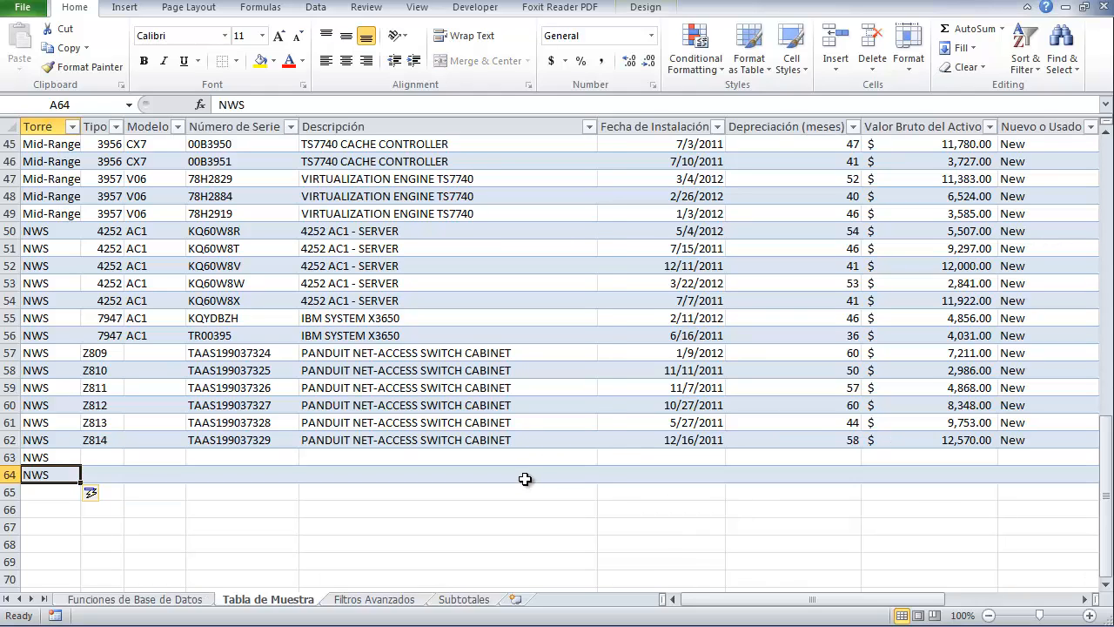
- Undo the NWS entries in the two rows below the last record
{"action": "key", "text": "ctrl+z"}
{"action": "key", "text": "ctrl+z"}
{"action": "key", "text": "Delete"}
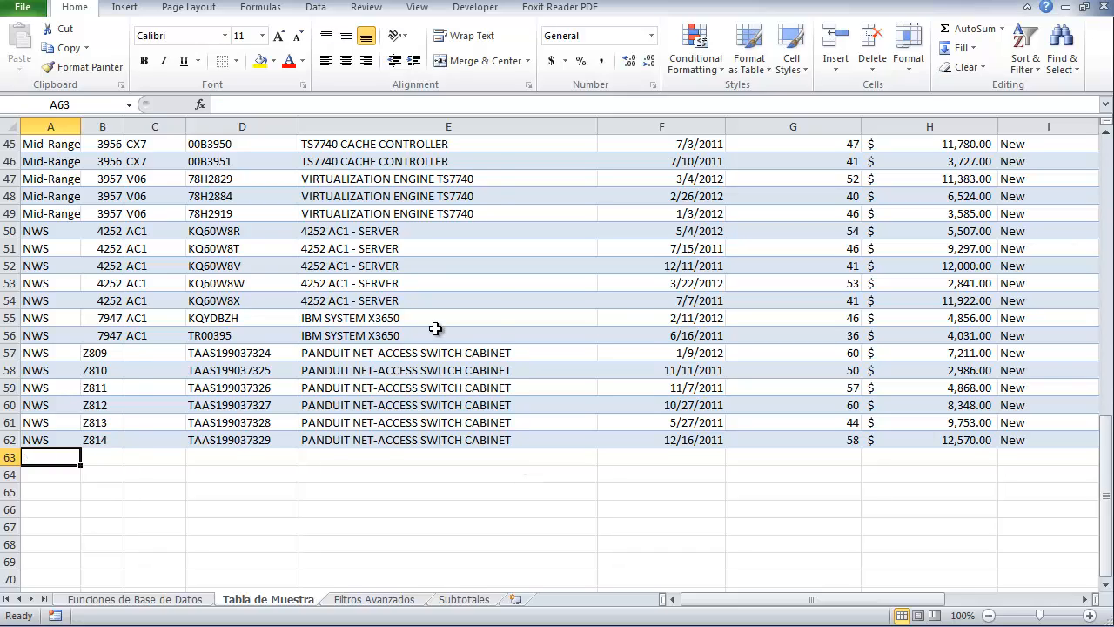
- Enter the formula =TODAY() in cell M1, outside the table, as the current date
{"action": "scroll", "coordinate": [364, 514], "scroll_direction": "up", "scroll_amount": 15}
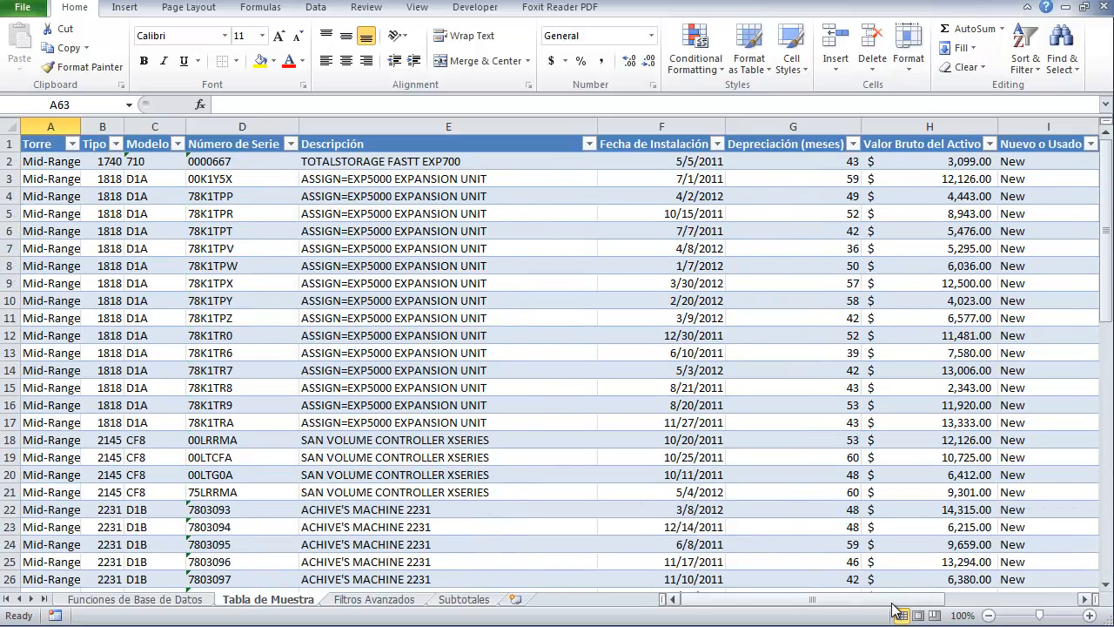
{"action": "left_click_drag", "start_coordinate": [894, 601], "coordinate": [939, 599]}
{"action": "left_click", "coordinate": [869, 161]}
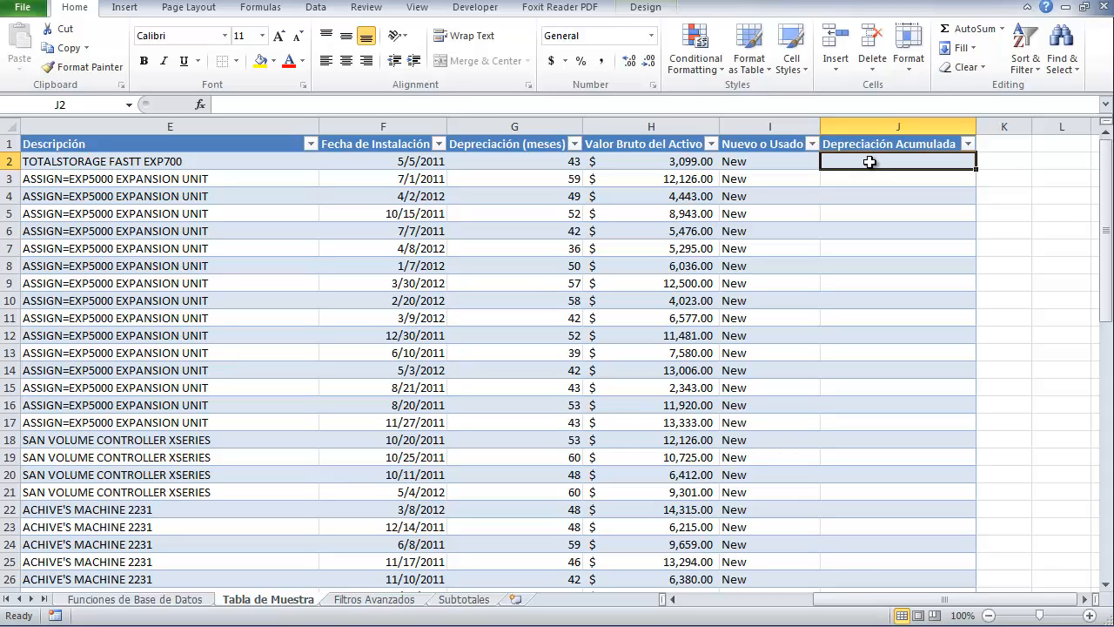
{"action": "left_click", "coordinate": [1033, 149]}
{"action": "key", "text": "Right"}
{"action": "key", "text": "Left"}
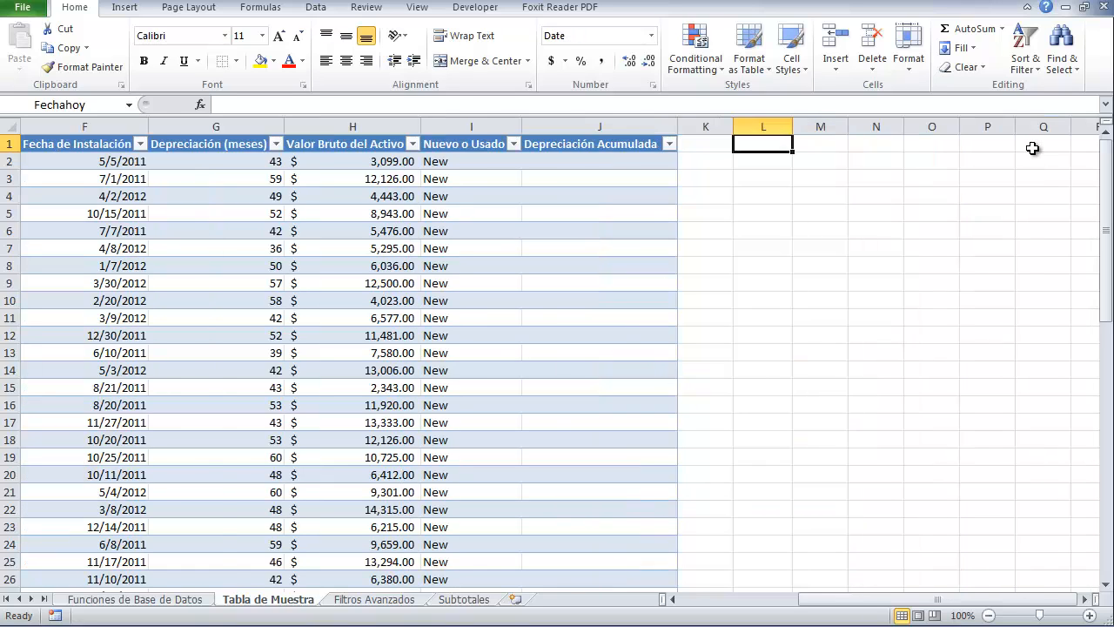
{"action": "key", "text": "Right"}
{"action": "type", "text": "="}
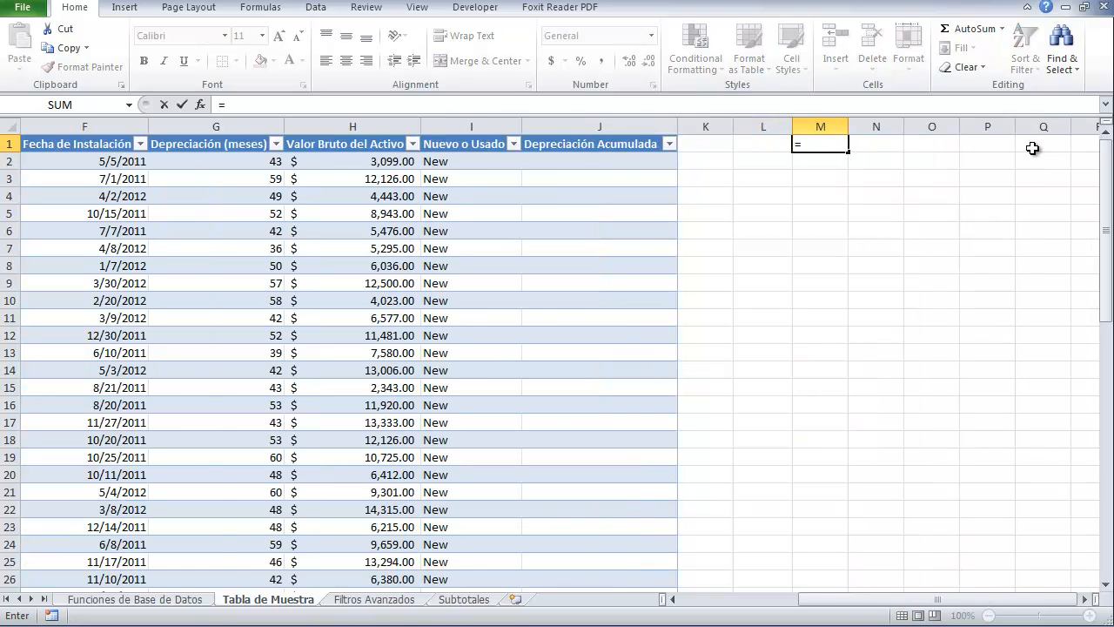
{"action": "type", "text": "today"}
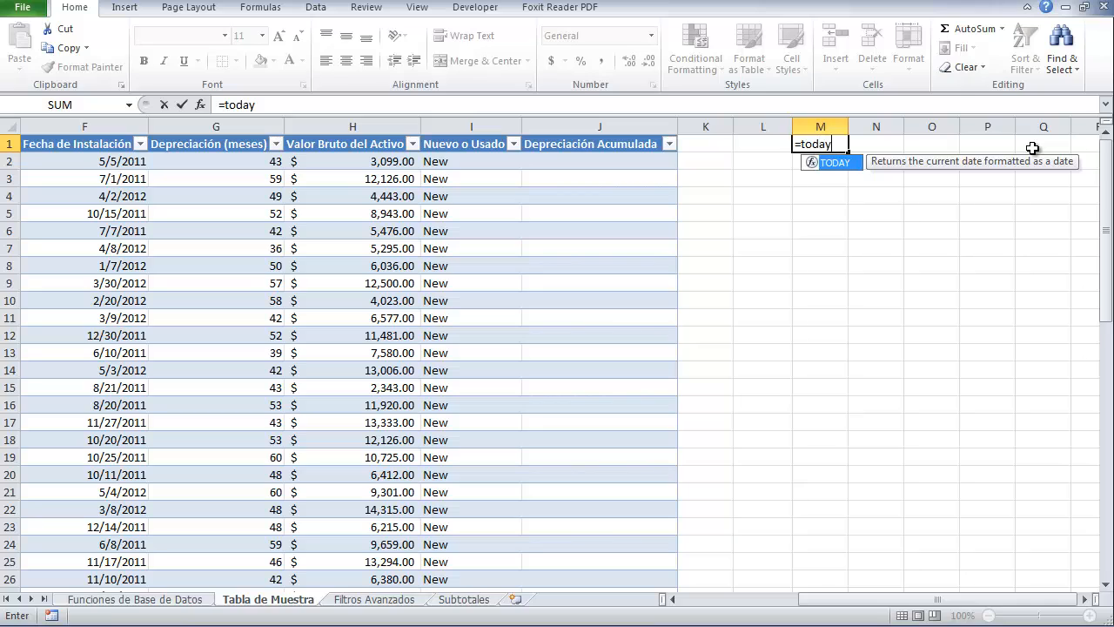
{"action": "type", "text": "()"}
{"action": "key", "text": "Return"}
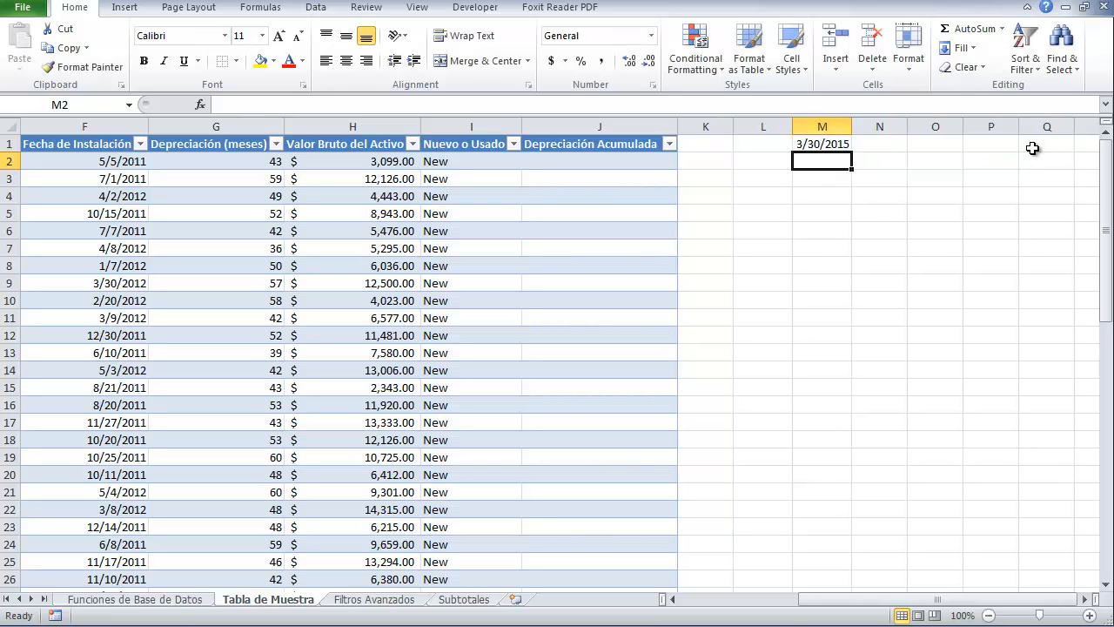
{"action": "left_click", "coordinate": [822, 144]}
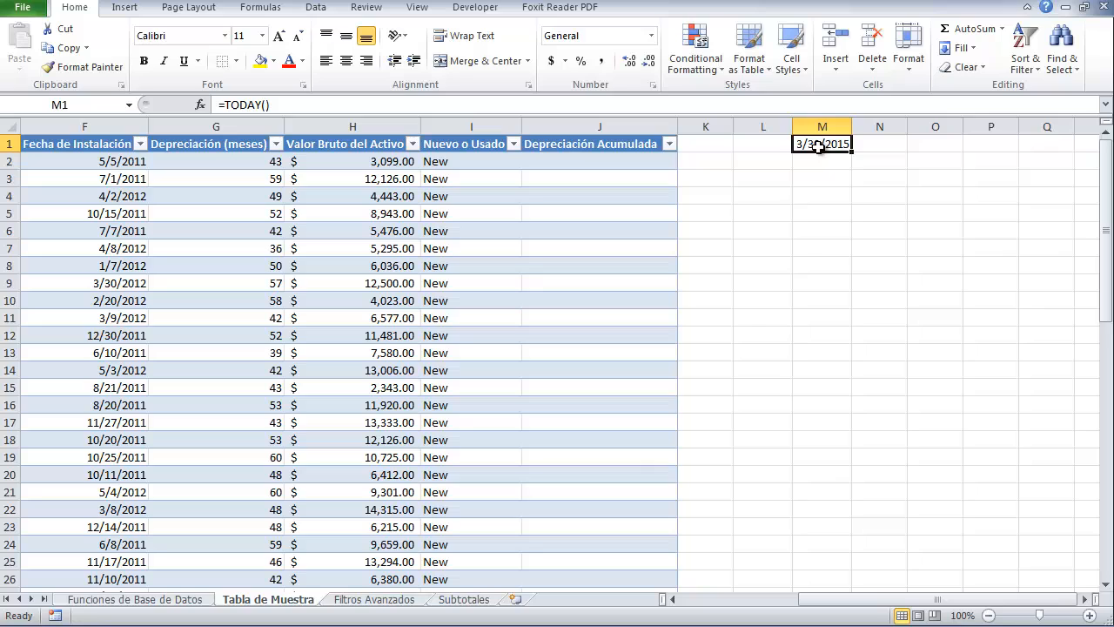
- Enter the formula =M1-F2 in J2, the first record of the Depreciación Acumulada column
{"action": "left_click", "coordinate": [574, 162]}
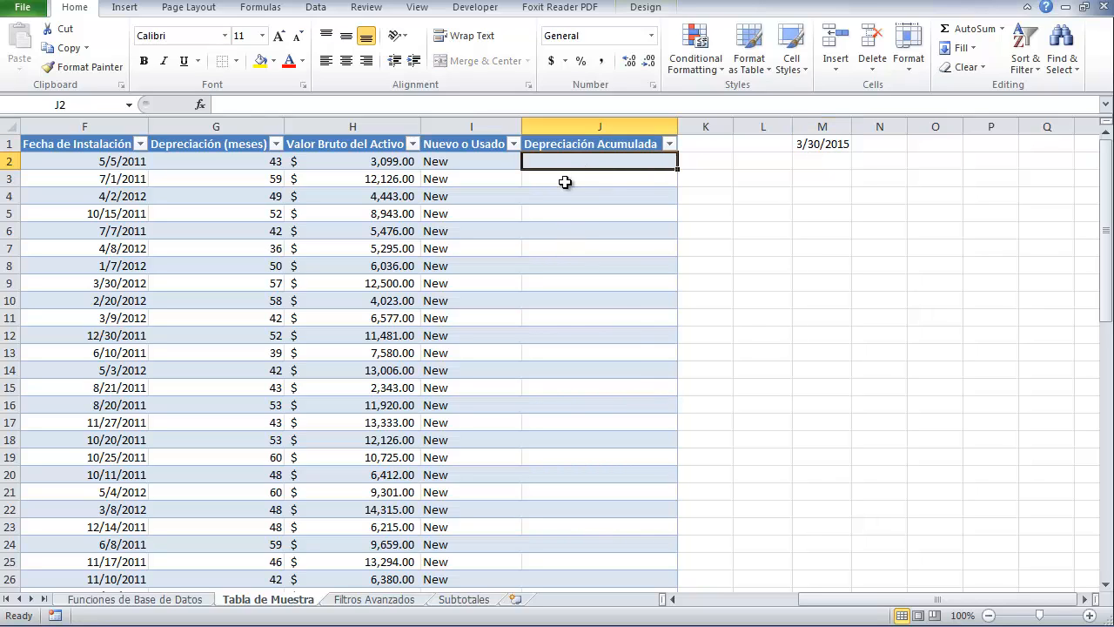
{"action": "type", "text": "="}
{"action": "left_click", "coordinate": [821, 158]}
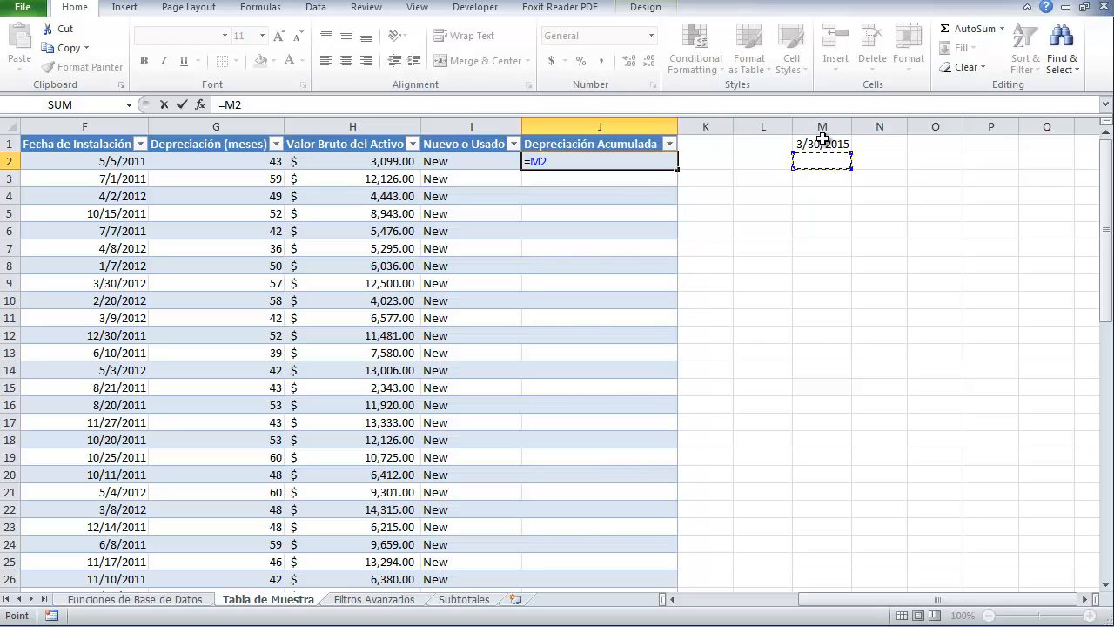
{"action": "left_click", "coordinate": [822, 141]}
{"action": "type", "text": "-"}
{"action": "left_click", "coordinate": [116, 163]}
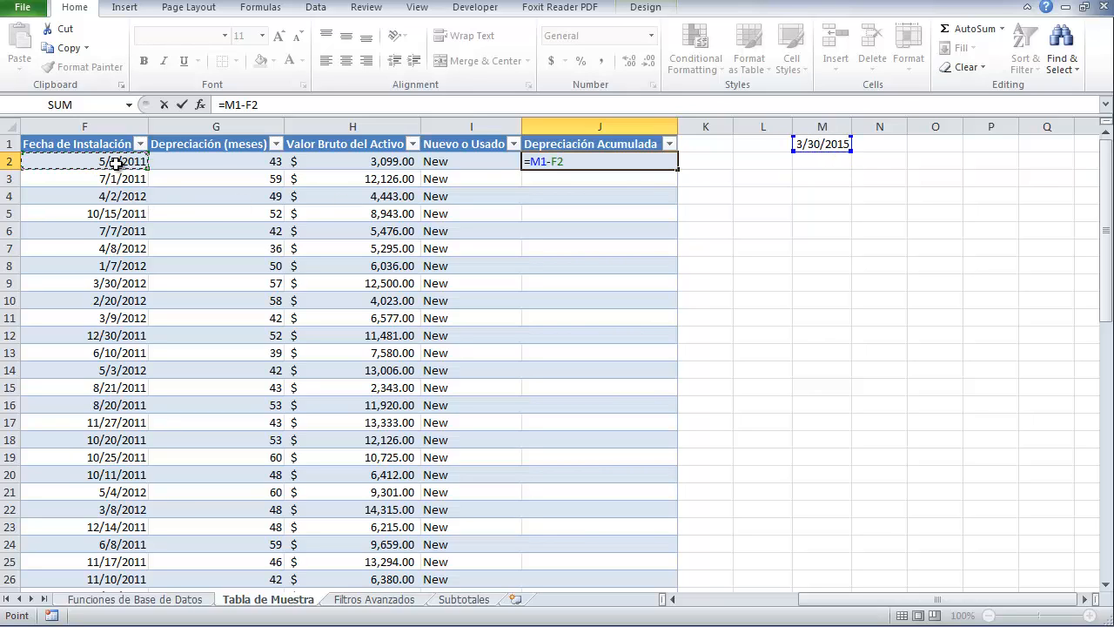
{"action": "key", "text": "Return"}
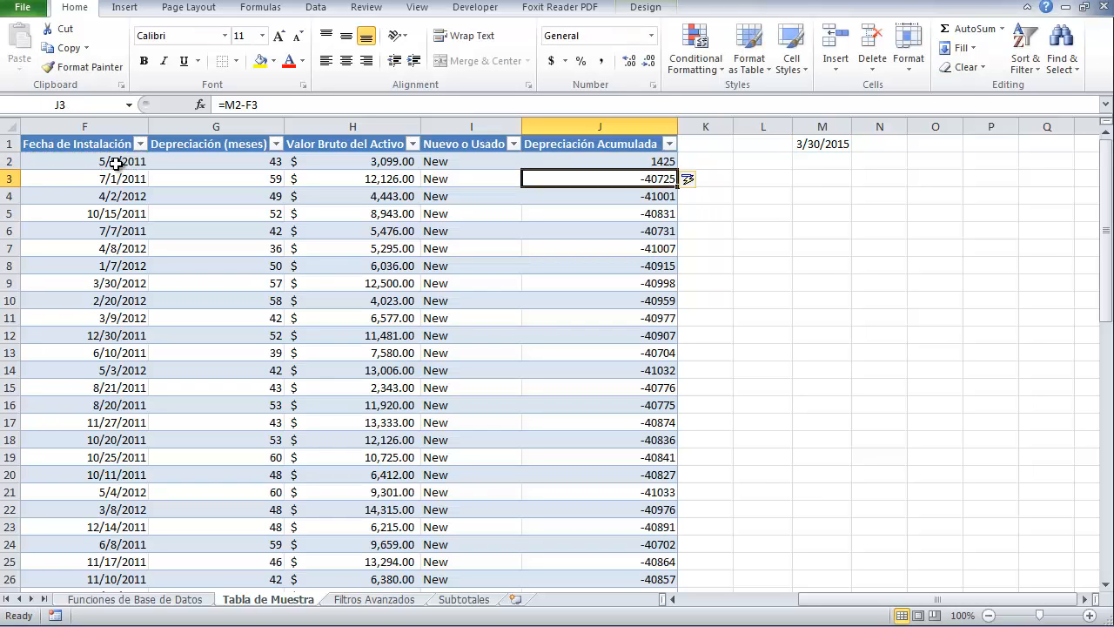
- Check the calculated values down the Depreciación Acumulada column and inspect the formula in J2
{"action": "scroll", "coordinate": [577, 278], "scroll_direction": "down", "scroll_amount": 11}
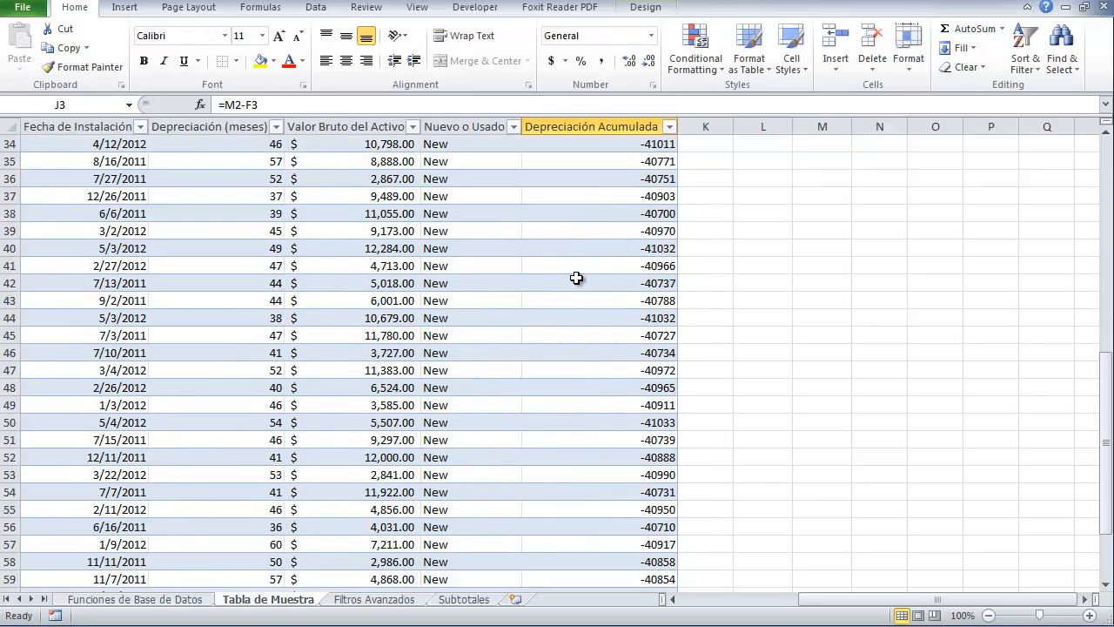
{"action": "scroll", "coordinate": [581, 278], "scroll_direction": "up", "scroll_amount": 5}
{"action": "scroll", "coordinate": [581, 278], "scroll_direction": "up", "scroll_amount": 6}
{"action": "left_click", "coordinate": [608, 163]}
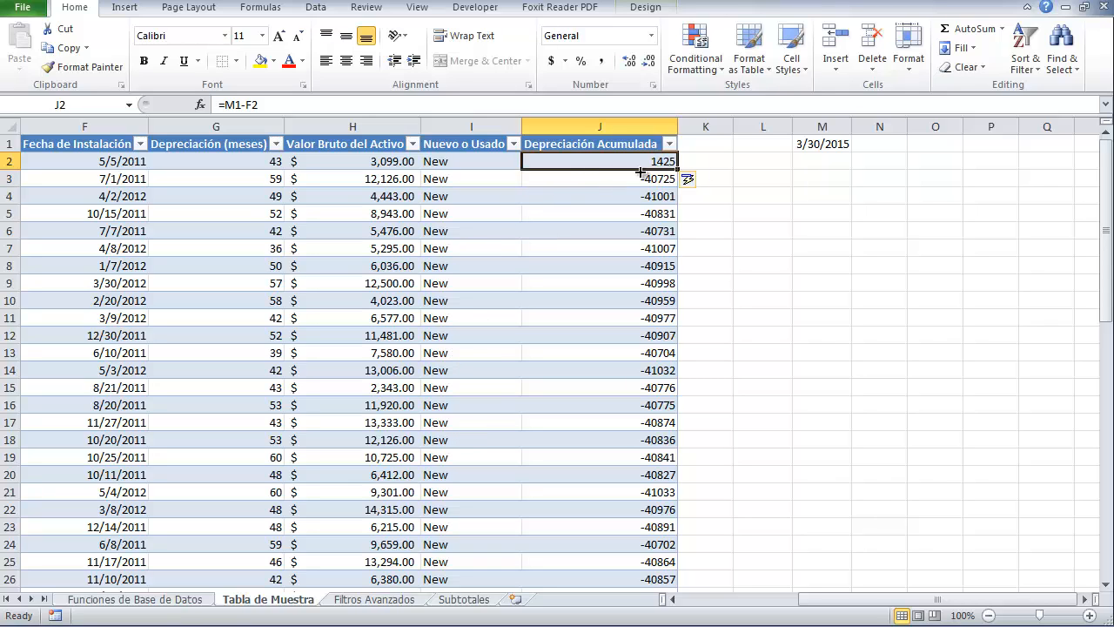
- Inspect the date formula in M1 and compare the formulas in the first records of the Depreciación Acumulada column
{"action": "left_click", "coordinate": [841, 148]}
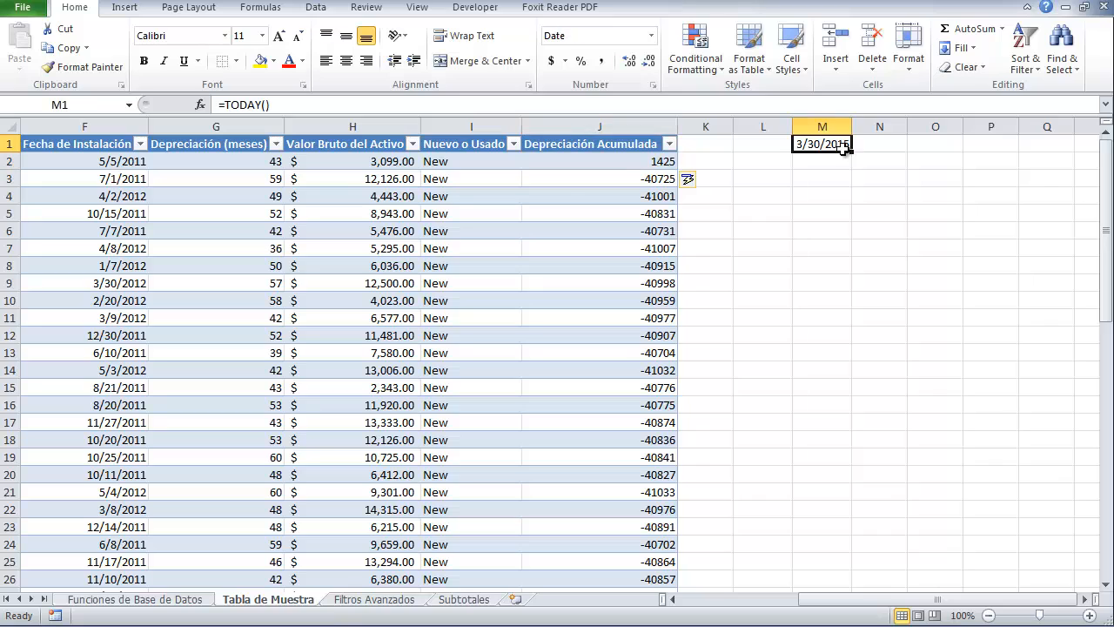
{"action": "left_click", "coordinate": [624, 165]}
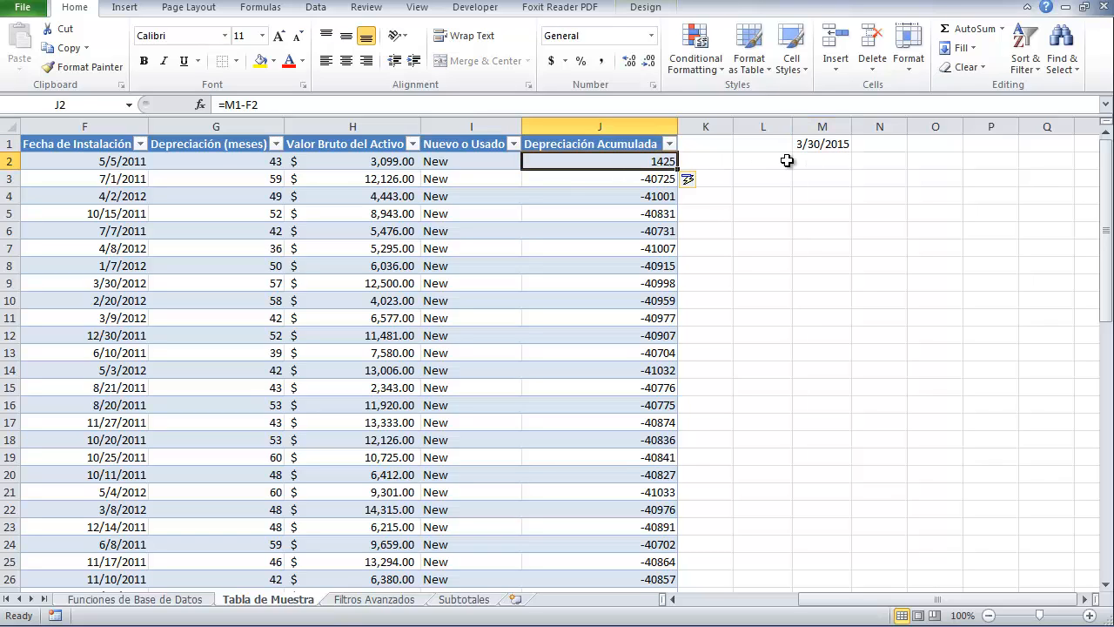
{"action": "left_click", "coordinate": [617, 178]}
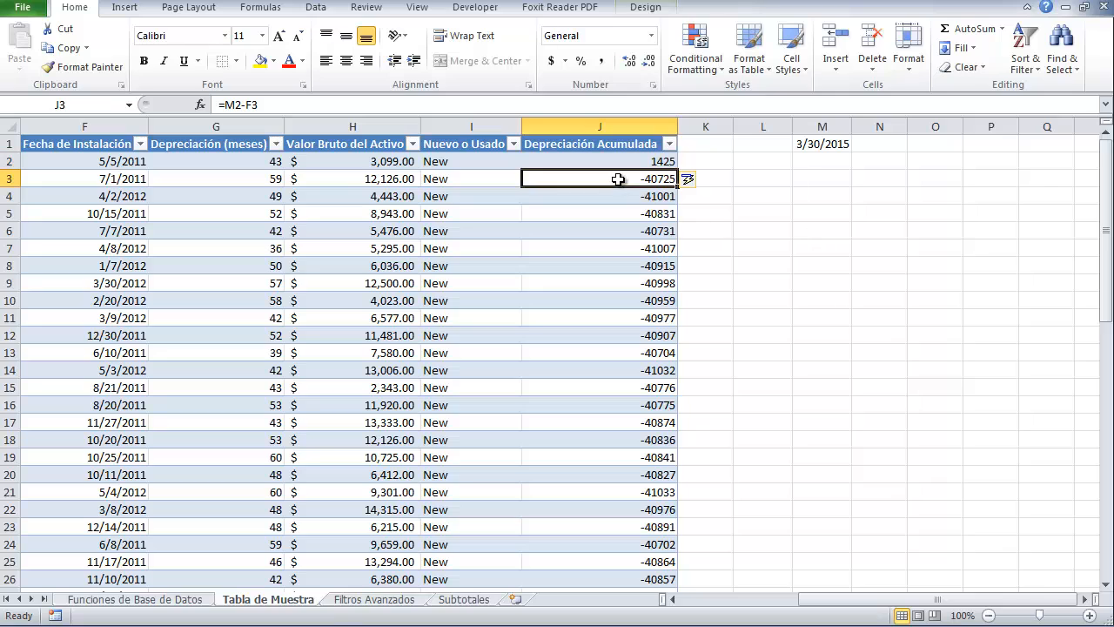
{"action": "left_click", "coordinate": [543, 202]}
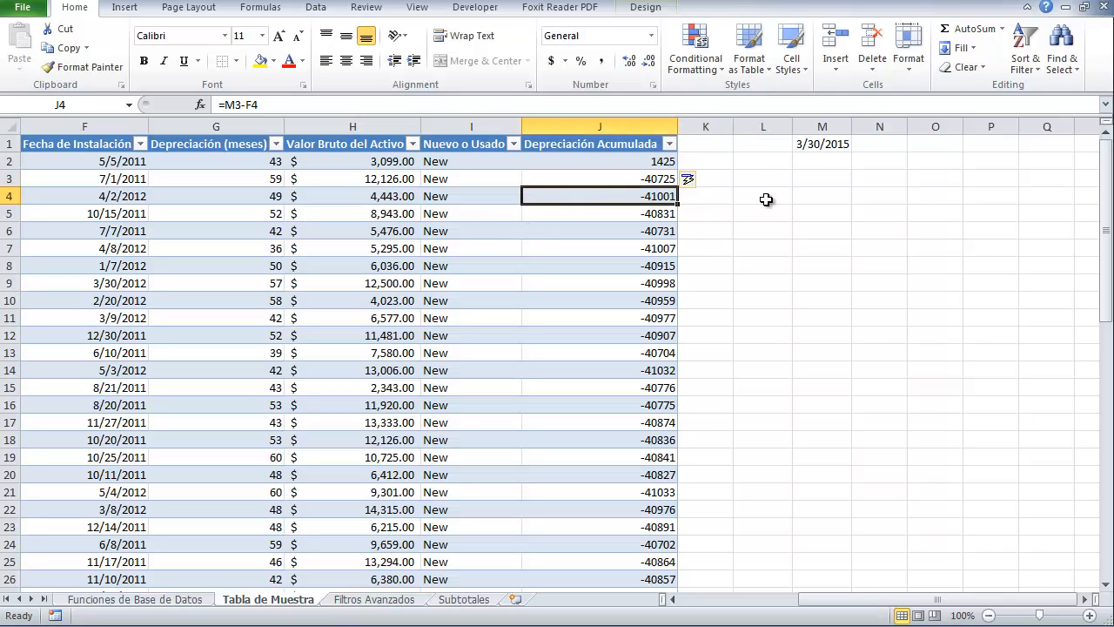
{"action": "left_click", "coordinate": [583, 231]}
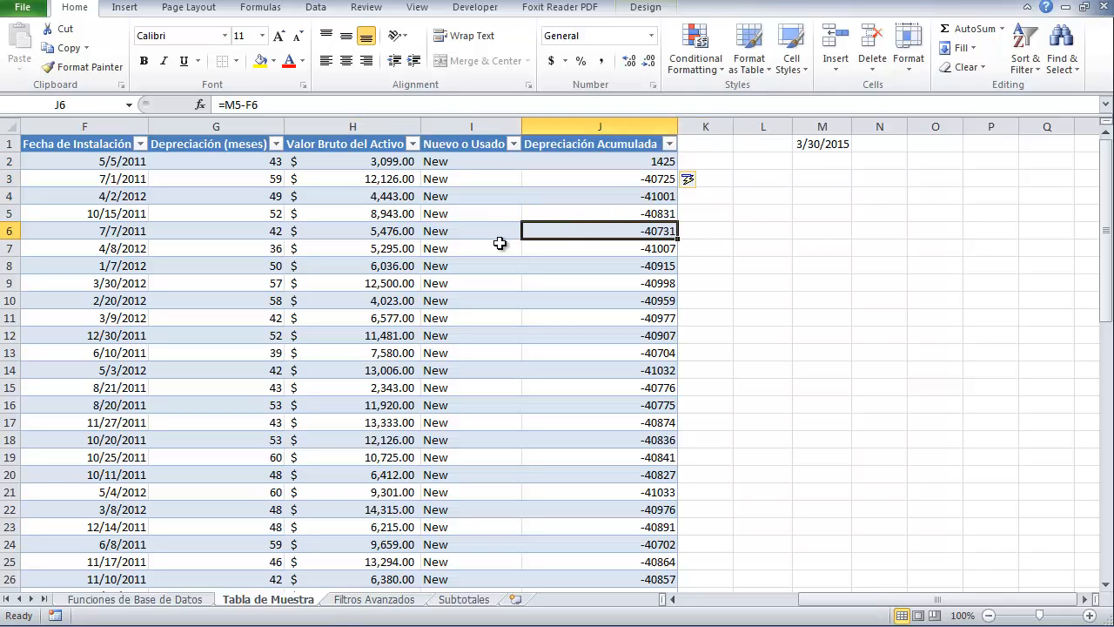
{"action": "left_click", "coordinate": [600, 166]}
{"action": "left_click", "coordinate": [235, 104]}
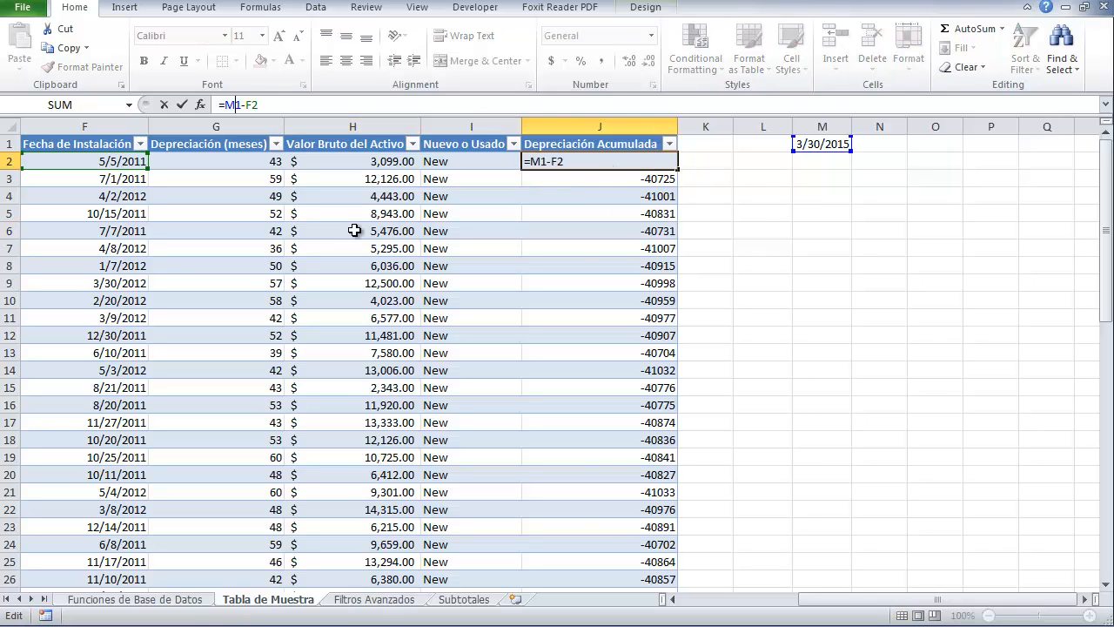
{"action": "key", "text": "F4"}
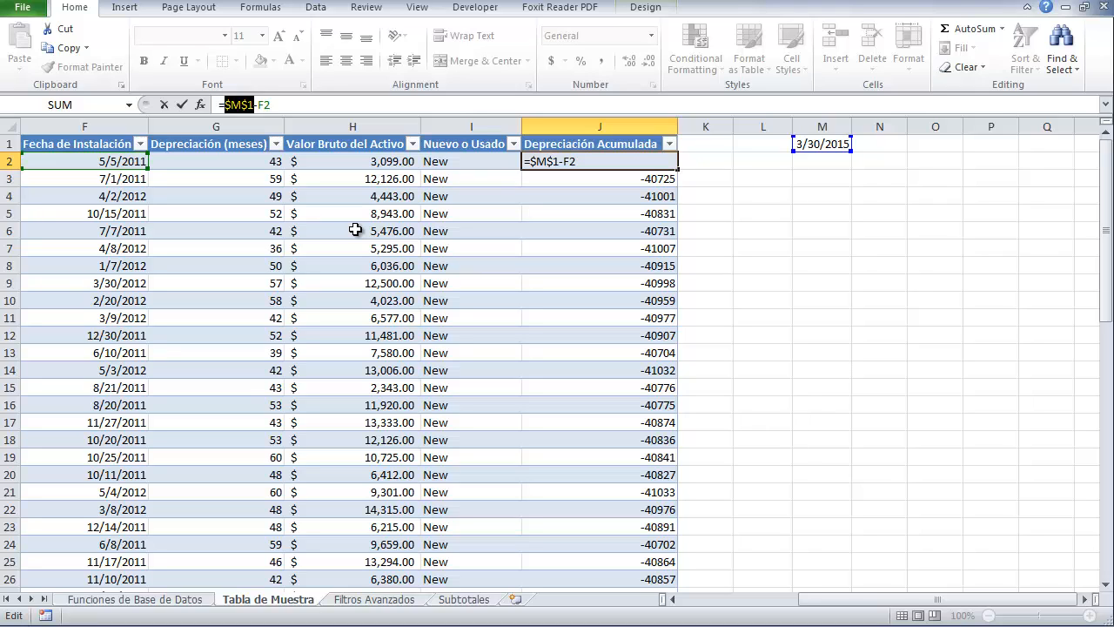
{"action": "key", "text": "Escape"}
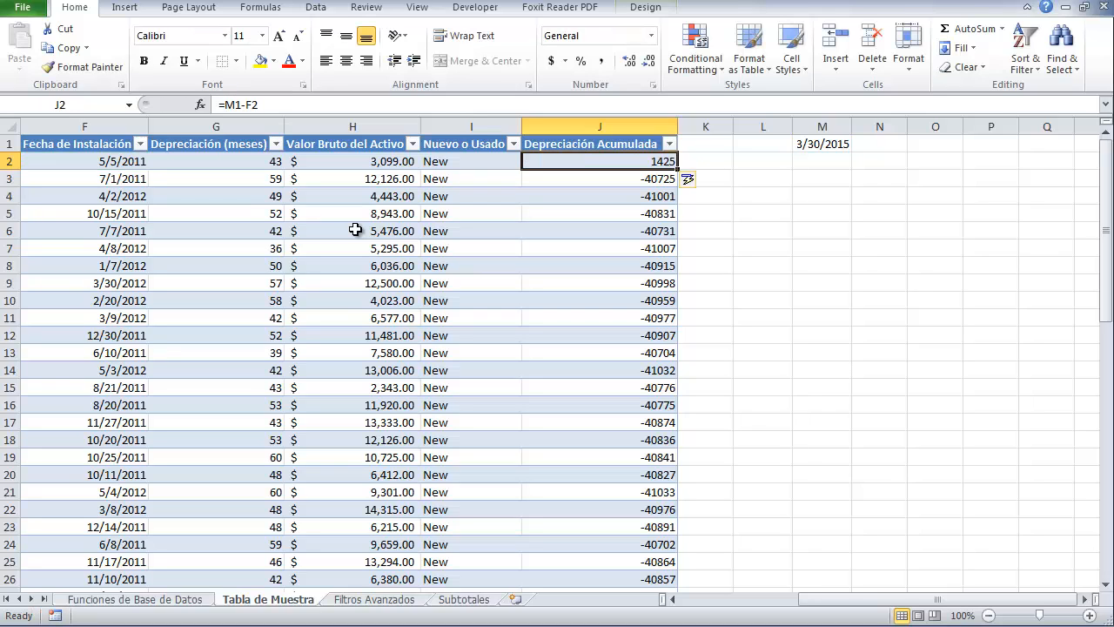
- Try to assign the name Fechahoy to cell M1, the current date
{"action": "left_click", "coordinate": [813, 145]}
{"action": "left_click", "coordinate": [87, 107]}
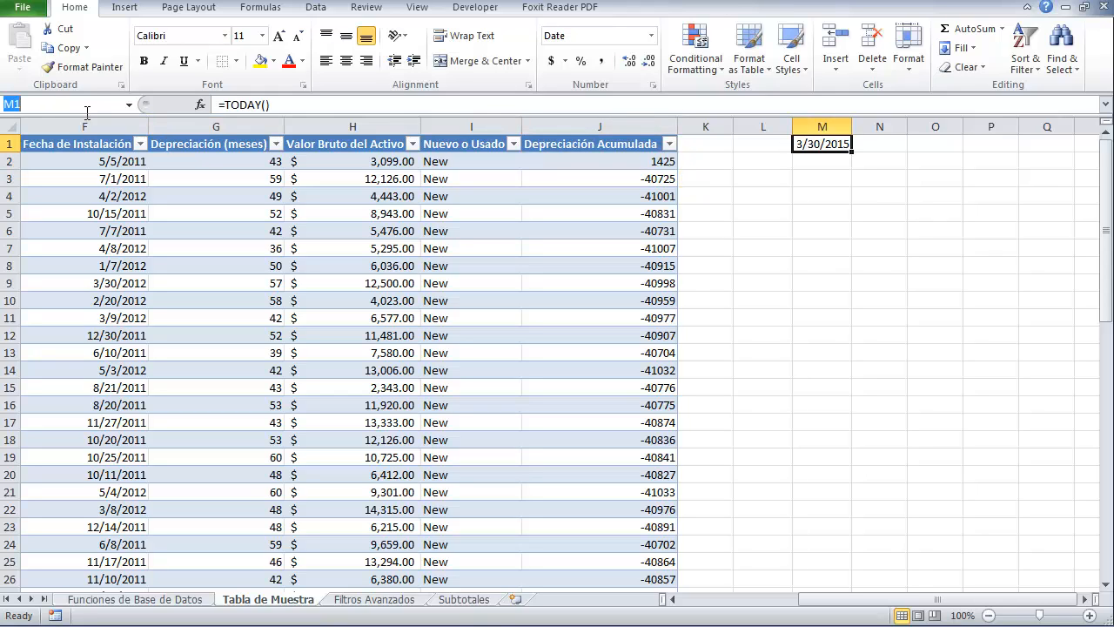
{"action": "type", "text": "Fechahoy"}
{"action": "key", "text": "Return"}
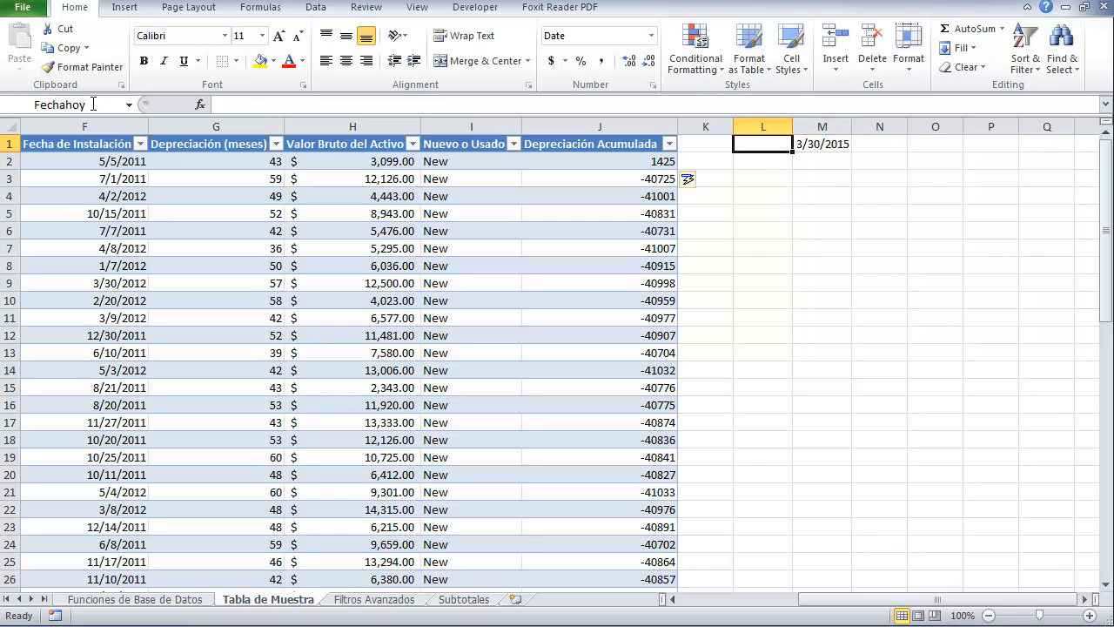
- Replace the M1 reference in the J2 formula with the name Fechahoy, giving =Fechahoy-F2
{"action": "left_click", "coordinate": [536, 166]}
{"action": "key", "text": "F2"}
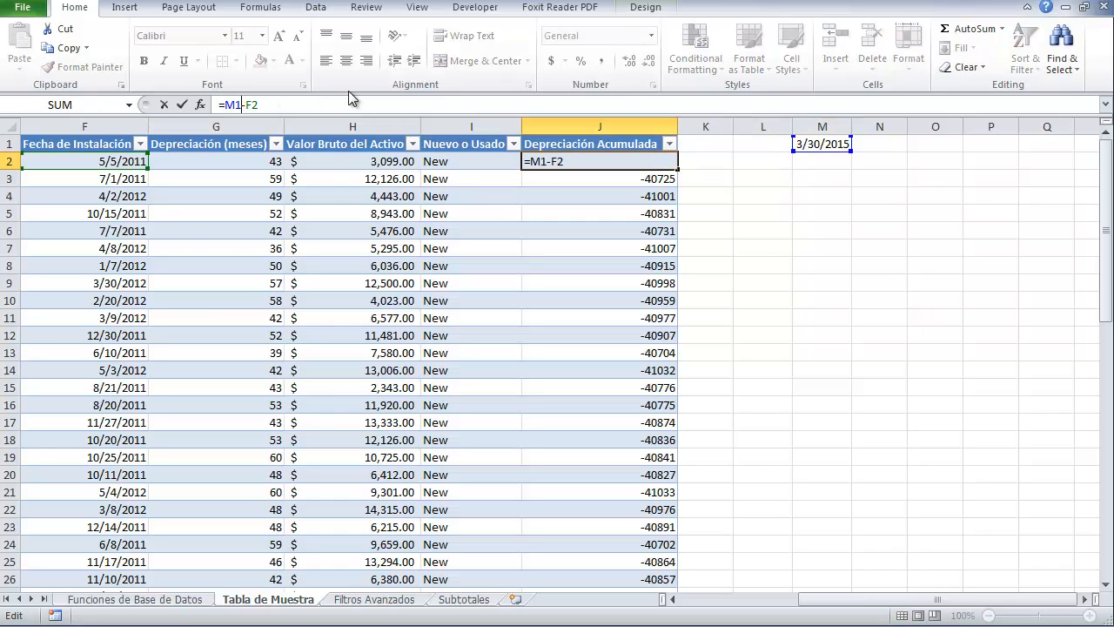
{"action": "key", "text": "Left"}
{"action": "key", "text": "Left"}
{"action": "key", "text": "Left"}
{"action": "key", "text": "BackSpace"}
{"action": "key", "text": "BackSpace"}
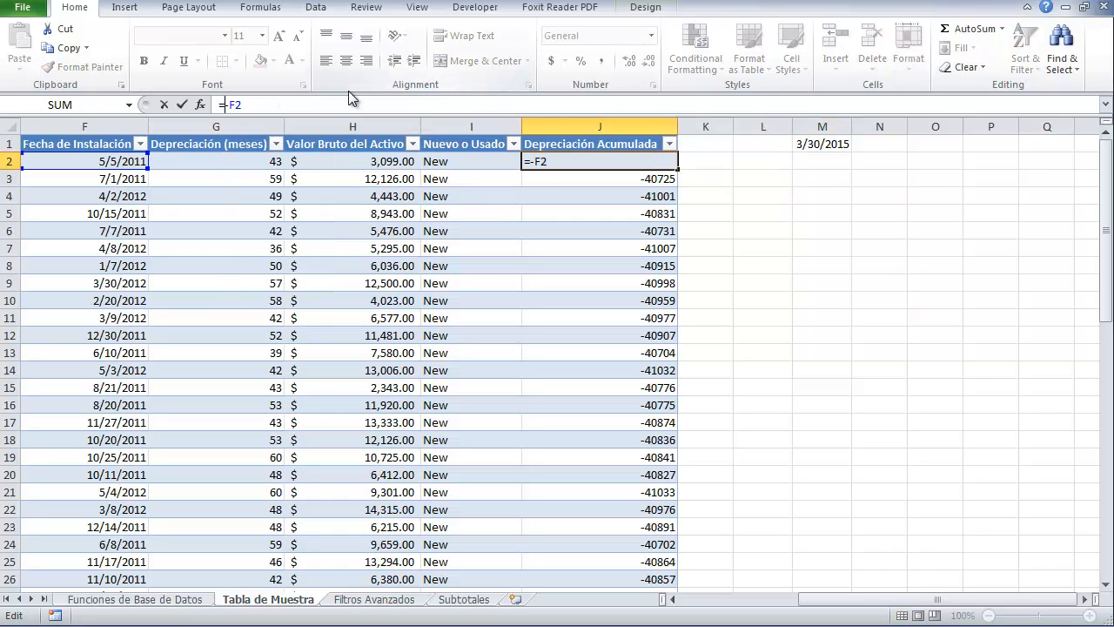
{"action": "type", "text": "Fechahoy"}
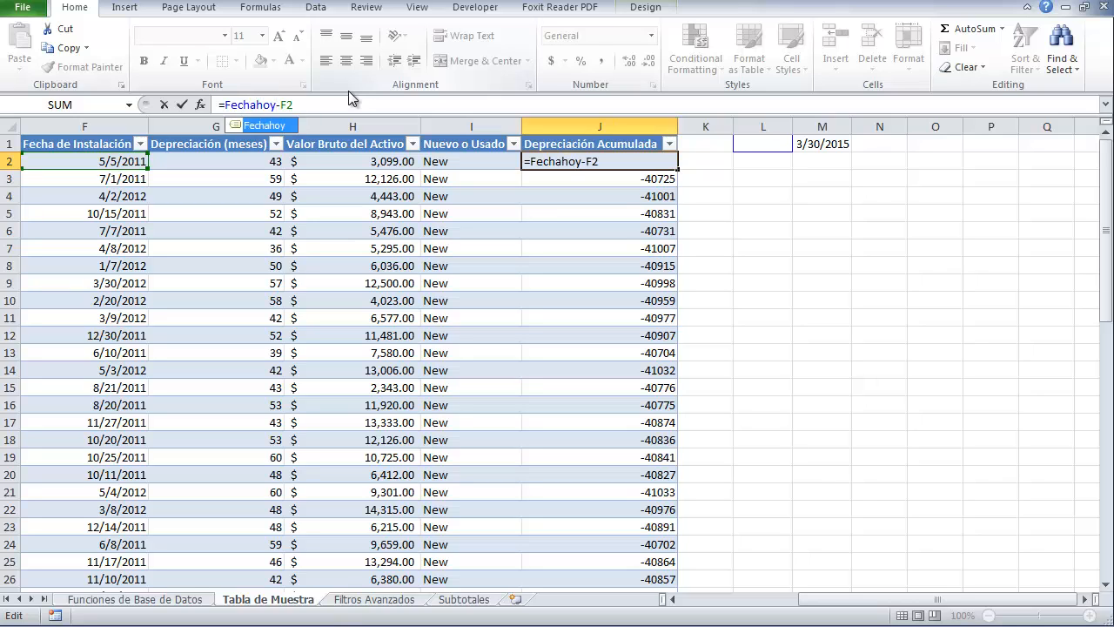
{"action": "double_click", "coordinate": [265, 126]}
{"action": "key", "text": "Return"}
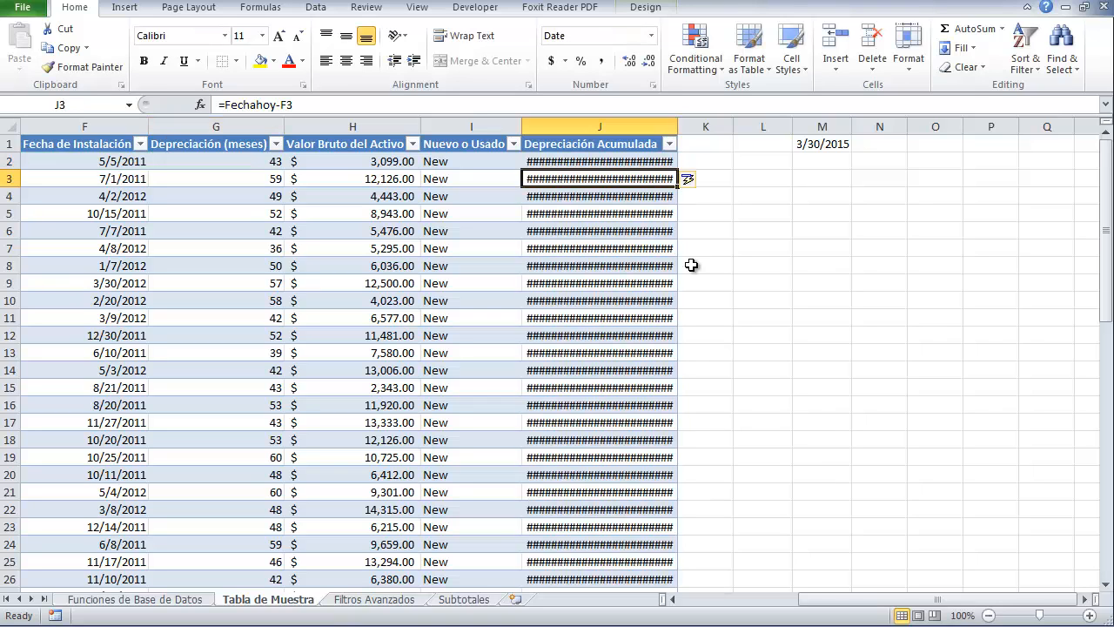
- Check the formulas and results in the Depreciación Acumulada column now based on Fechahoy
{"action": "left_click", "coordinate": [617, 152]}
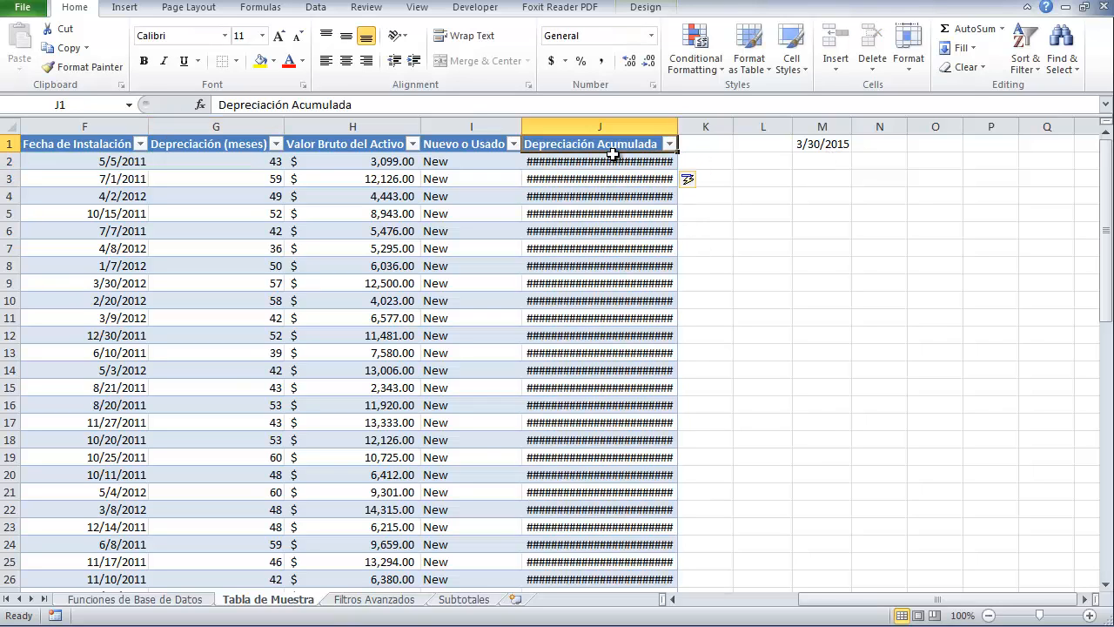
{"action": "left_click", "coordinate": [609, 161]}
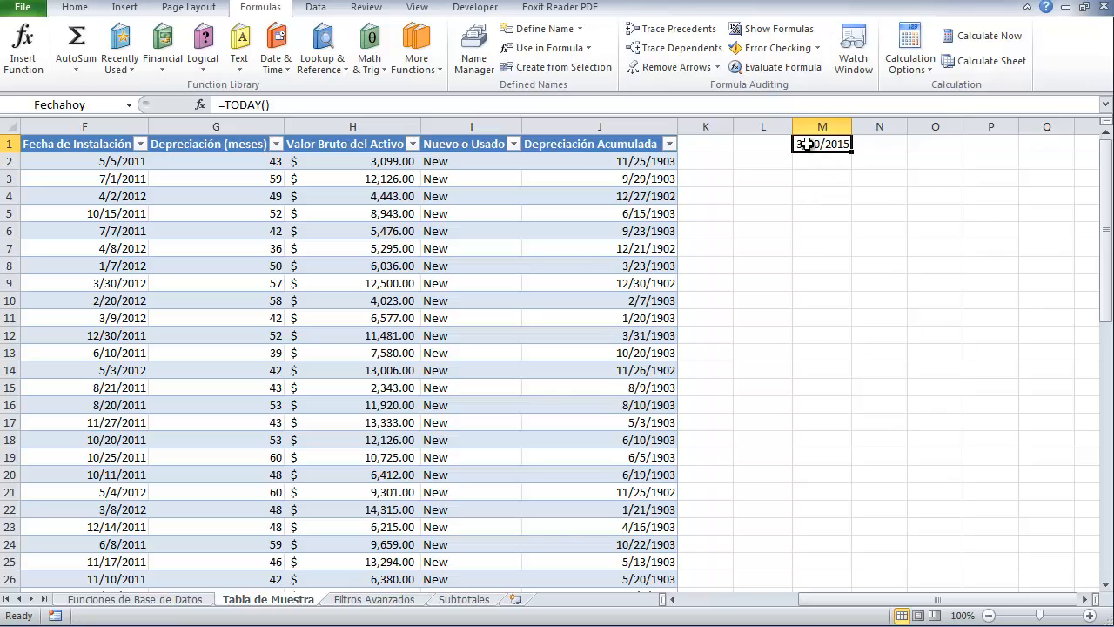
{"action": "left_click", "coordinate": [601, 163]}
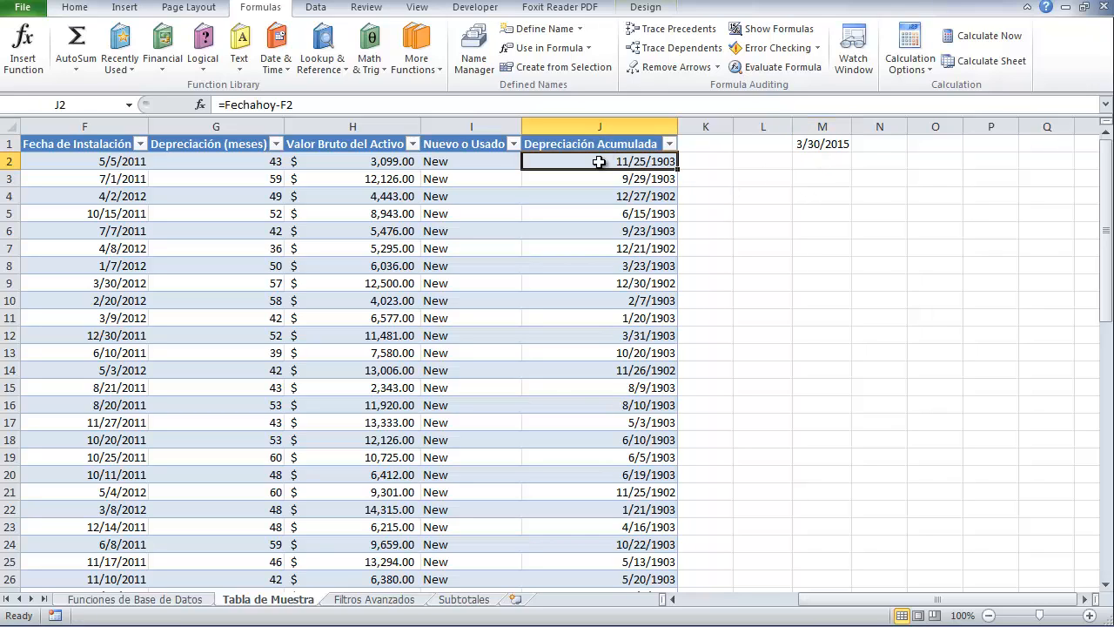
{"action": "left_click", "coordinate": [590, 178]}
{"action": "left_click", "coordinate": [595, 161]}
{"action": "left_click", "coordinate": [604, 131]}
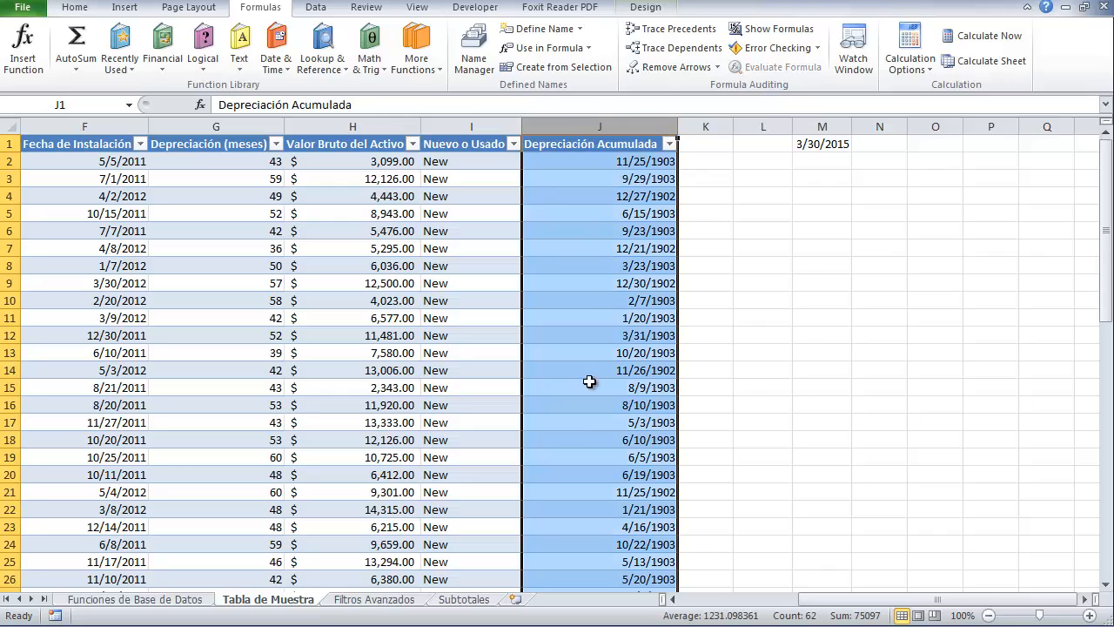
{"action": "left_click", "coordinate": [958, 352]}
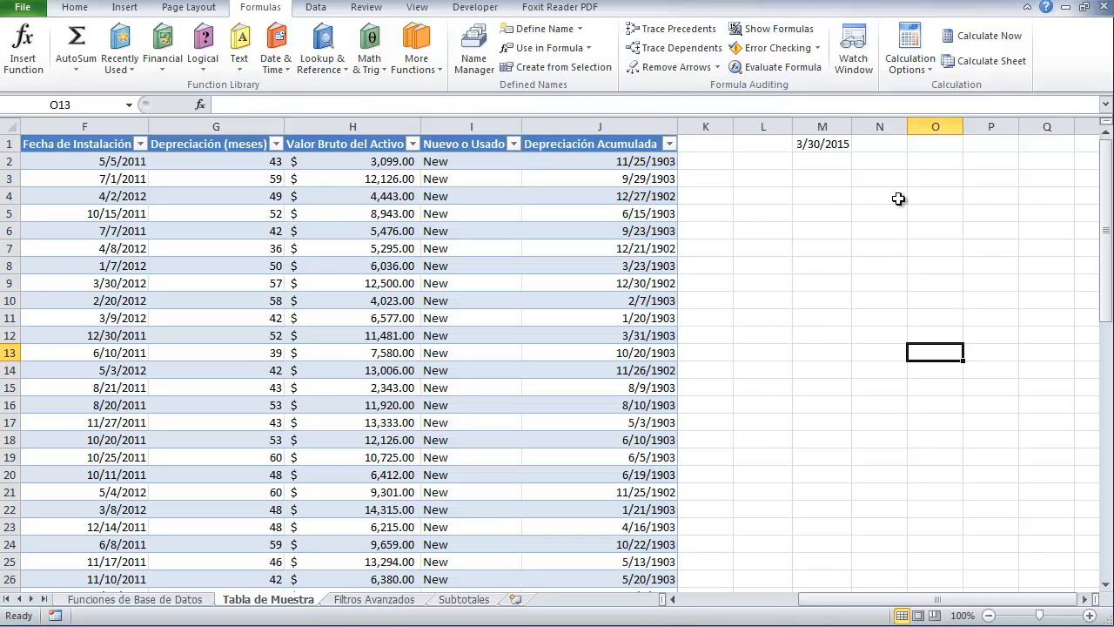
- Format all the data cells of the Depreciación Acumulada column as Number
{"action": "left_click", "coordinate": [606, 245]}
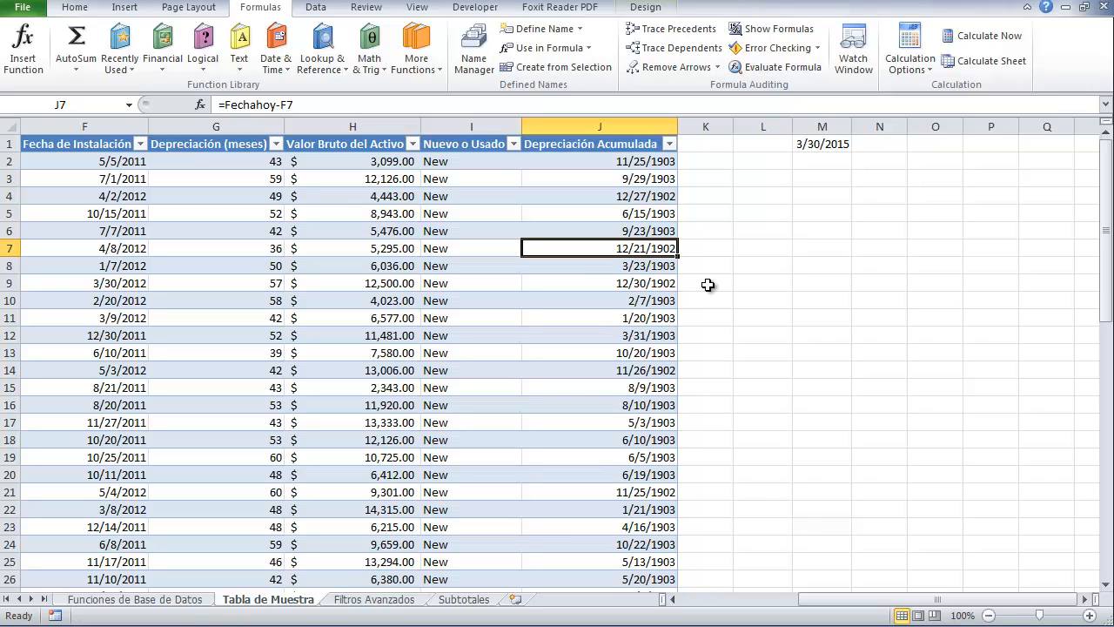
{"action": "key", "text": "ctrl+space"}
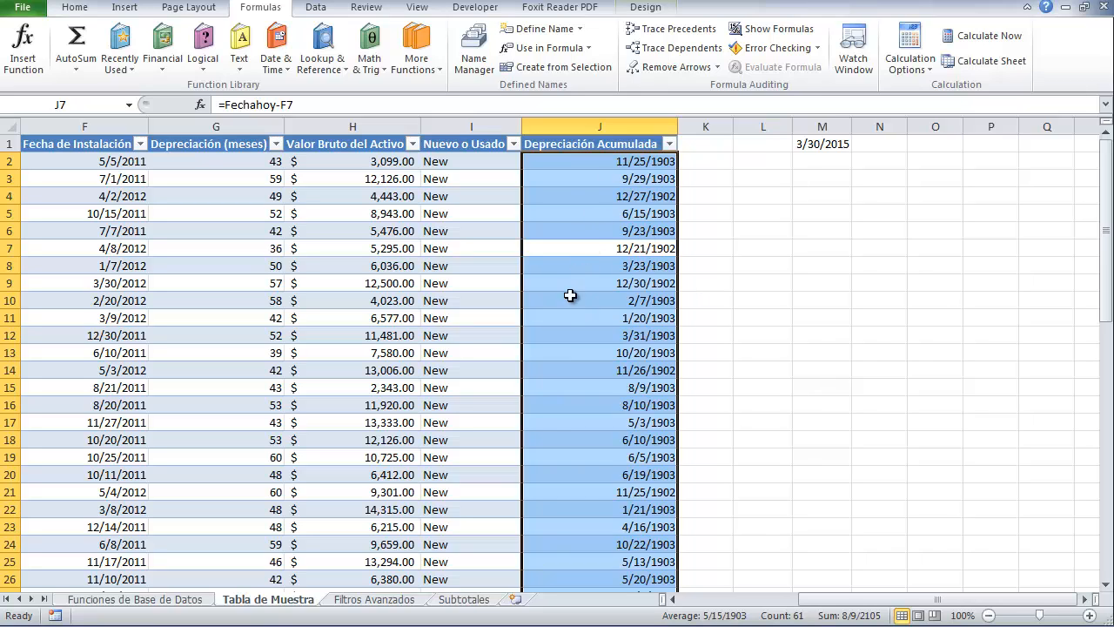
{"action": "left_click", "coordinate": [79, 10]}
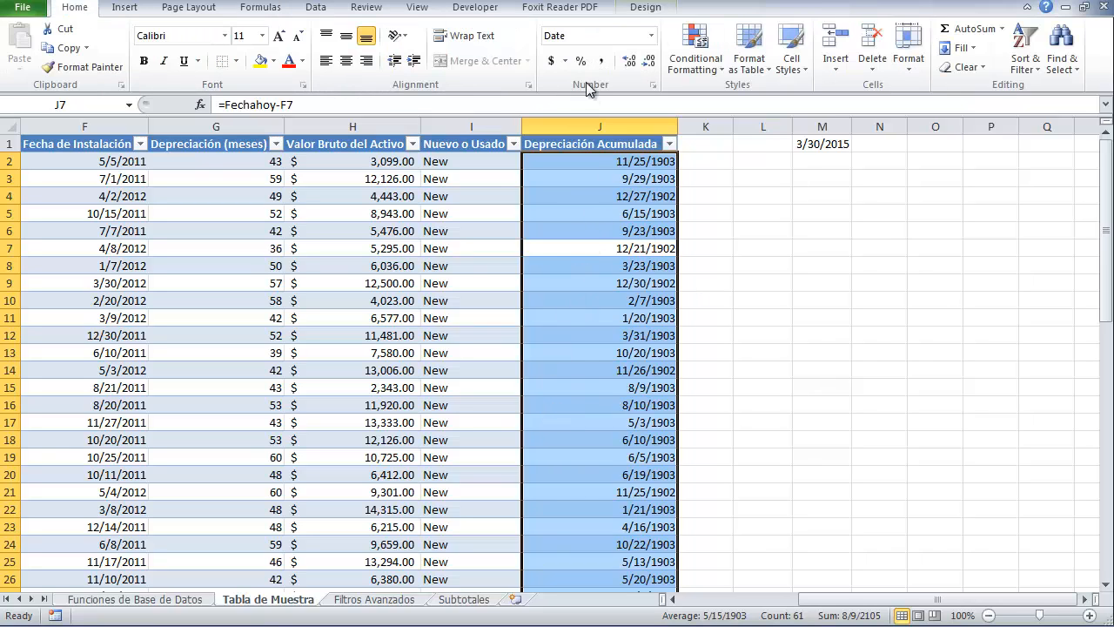
{"action": "left_click", "coordinate": [652, 37]}
{"action": "left_click", "coordinate": [618, 106]}
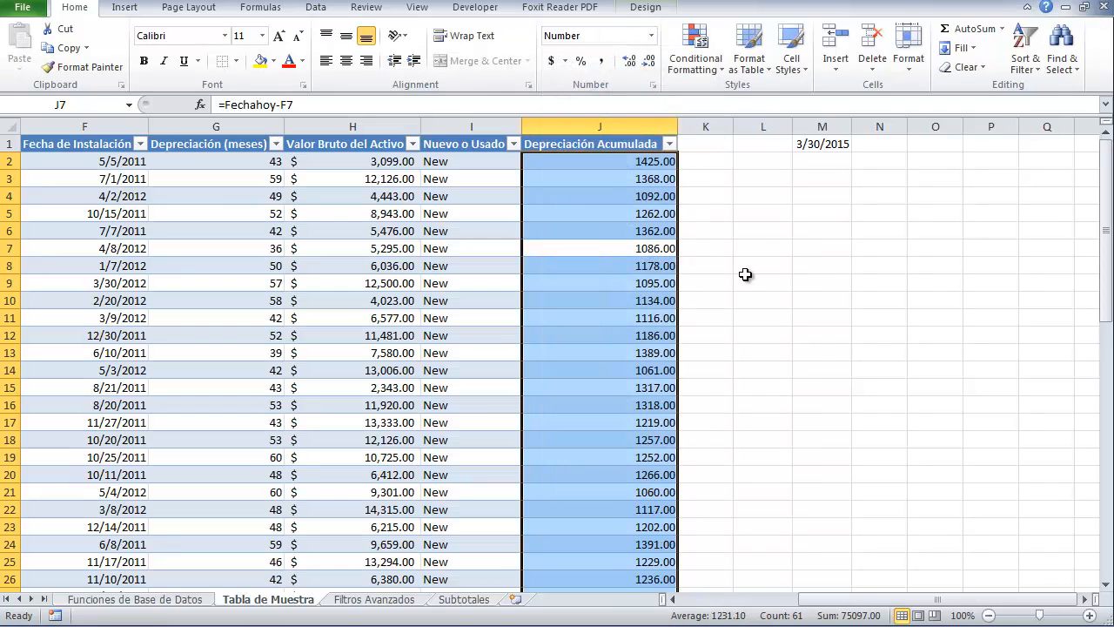
{"action": "left_click", "coordinate": [746, 278]}
- Convert the day difference in J2 to months by changing its formula to =(Fechahoy-F2)/30
{"action": "left_click", "coordinate": [557, 161]}
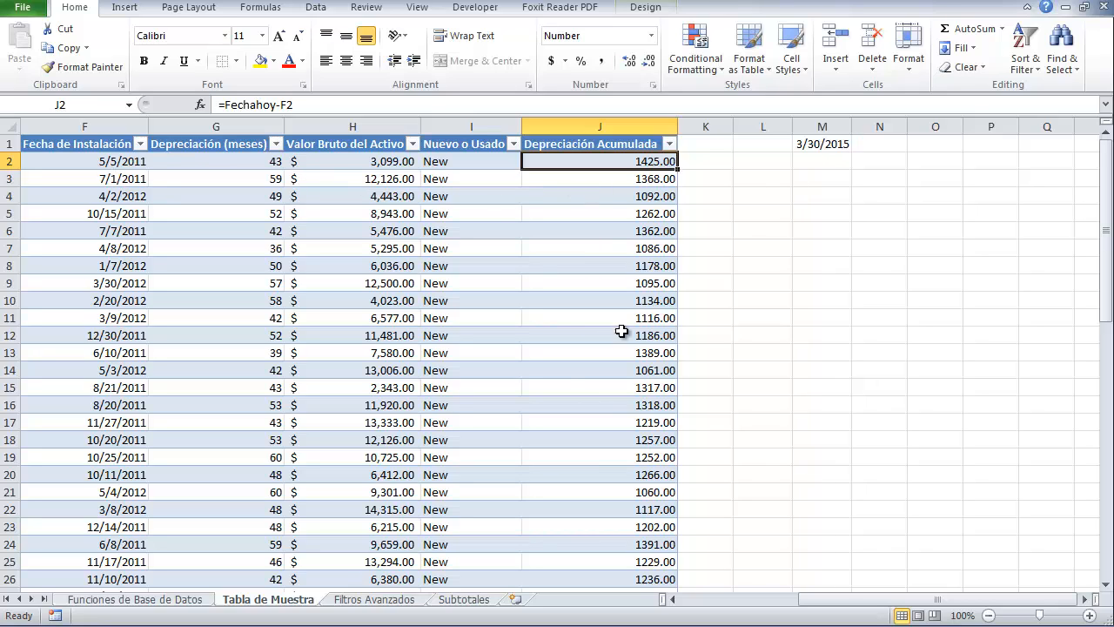
{"action": "left_click", "coordinate": [571, 374]}
{"action": "left_click", "coordinate": [597, 156]}
{"action": "right_click", "coordinate": [705, 117]}
{"action": "left_click", "coordinate": [688, 147]}
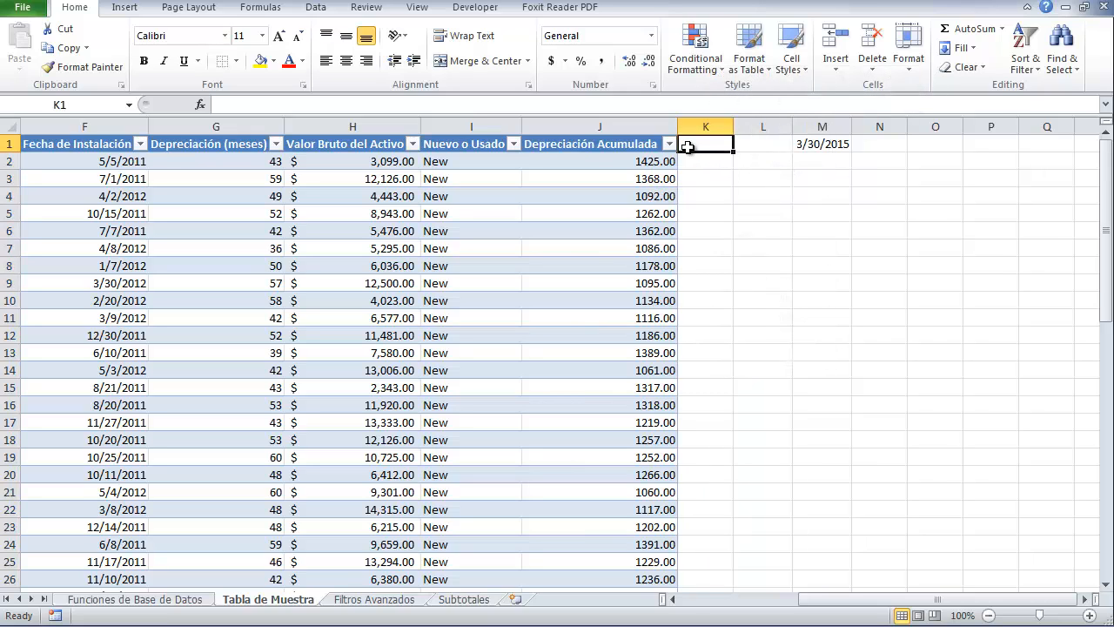
{"action": "key", "text": "Down"}
{"action": "key", "text": "Left"}
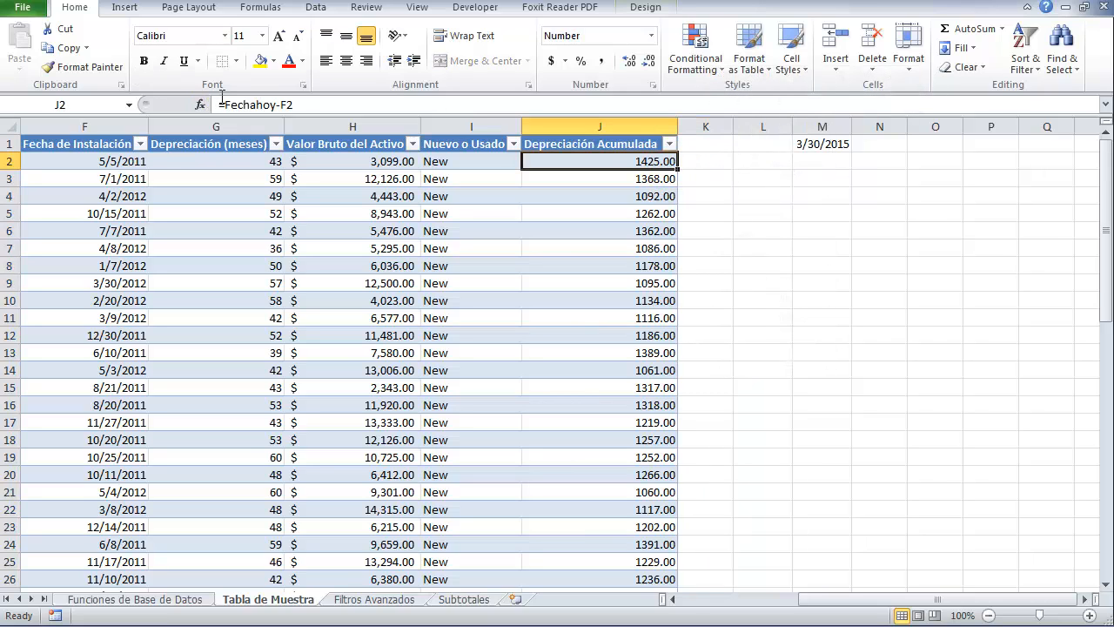
{"action": "left_click", "coordinate": [223, 102]}
{"action": "type", "text": "("}
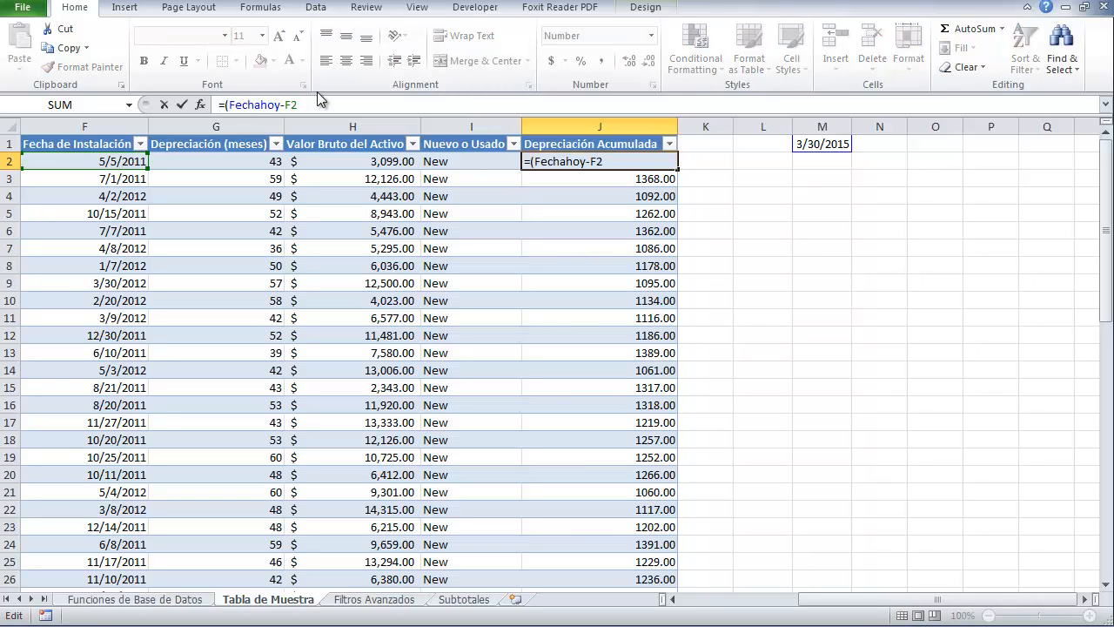
{"action": "type", "text": ")/30"}
{"action": "key", "text": "Return"}
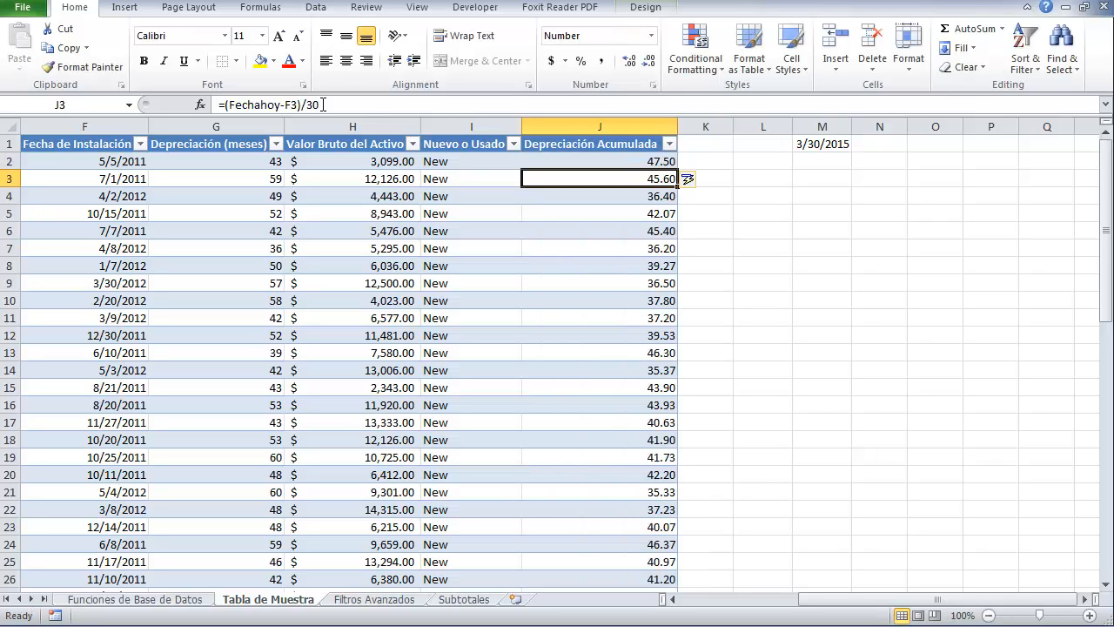
- Review the monthly values down the Depreciación Acumulada column and compare the first record with its Depreciación (meses) value
{"action": "left_click", "coordinate": [579, 159]}
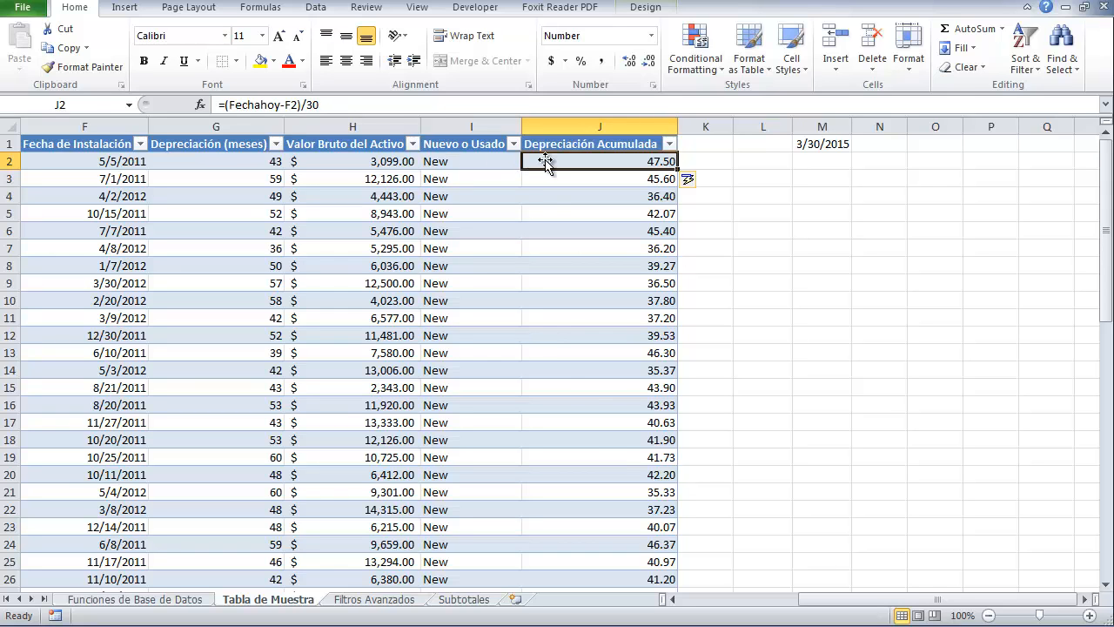
{"action": "scroll", "coordinate": [592, 462], "scroll_direction": "down", "scroll_amount": 14}
{"action": "scroll", "coordinate": [593, 463], "scroll_direction": "up", "scroll_amount": 14}
{"action": "left_click", "coordinate": [614, 249]}
{"action": "left_click", "coordinate": [623, 164]}
{"action": "left_click", "coordinate": [178, 156]}
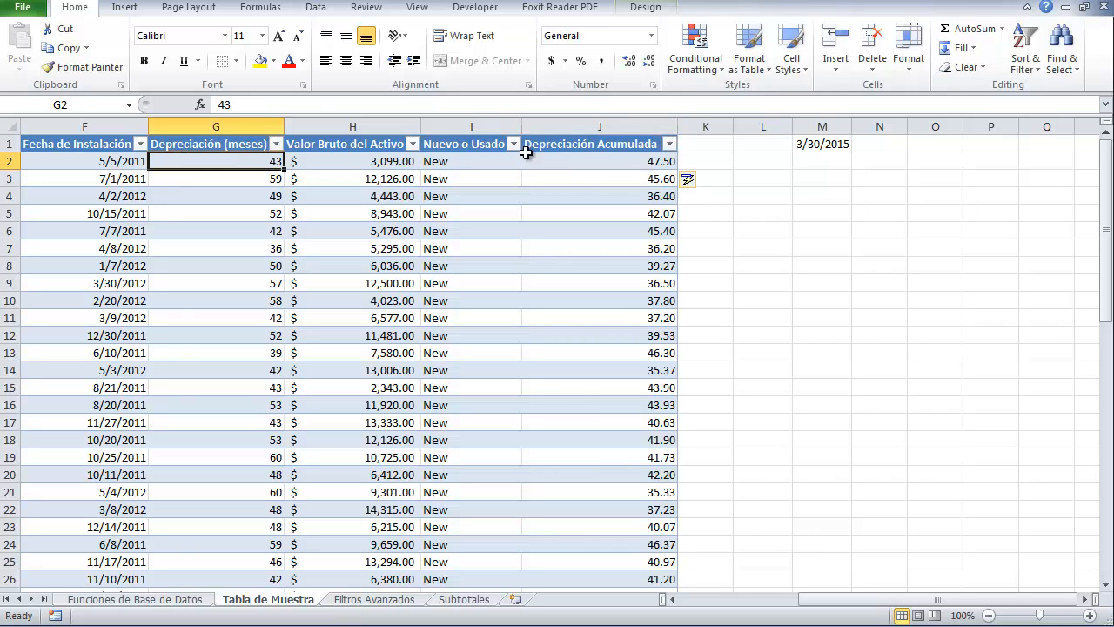
{"action": "left_click", "coordinate": [610, 158]}
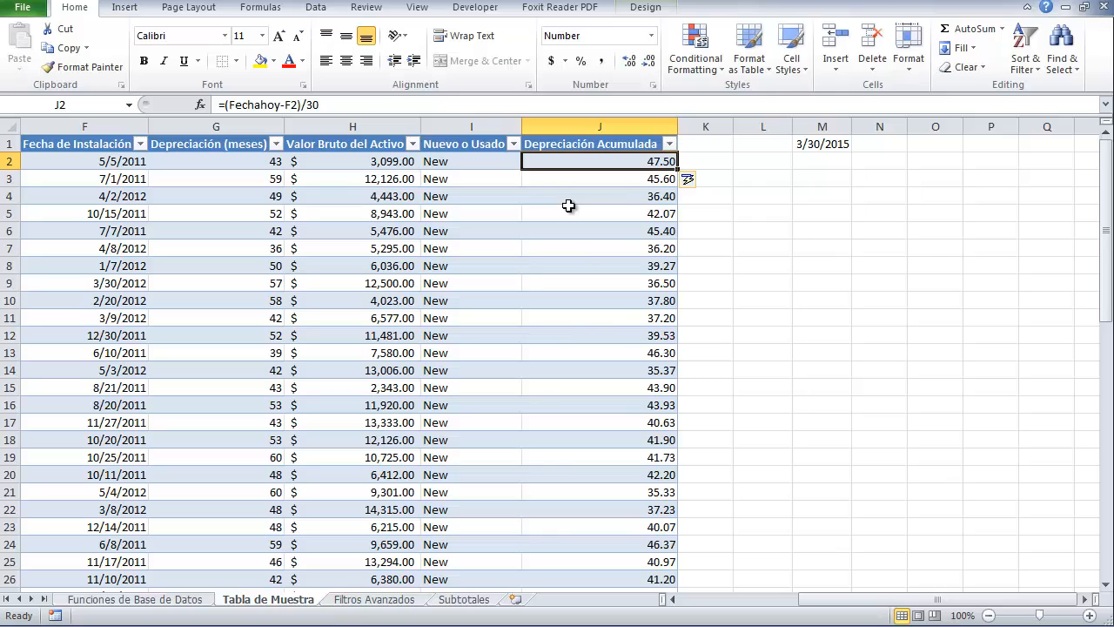
- Add a Valor Neto Activo column to the table from K1 and fit the column width to its header
{"action": "left_click", "coordinate": [698, 146]}
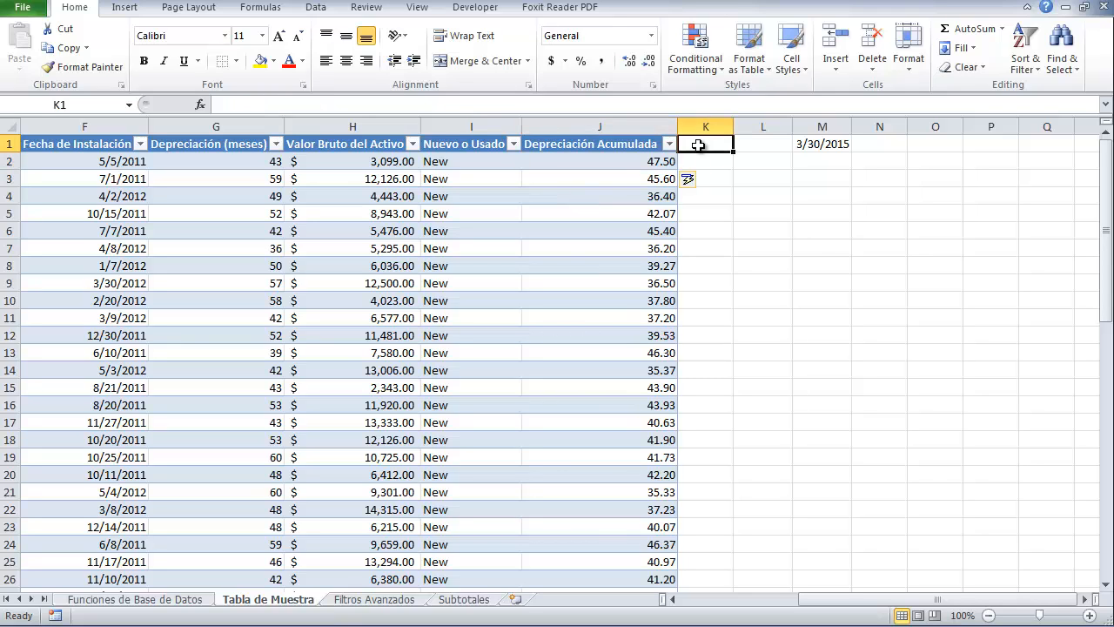
{"action": "type", "text": "Valor Neto"}
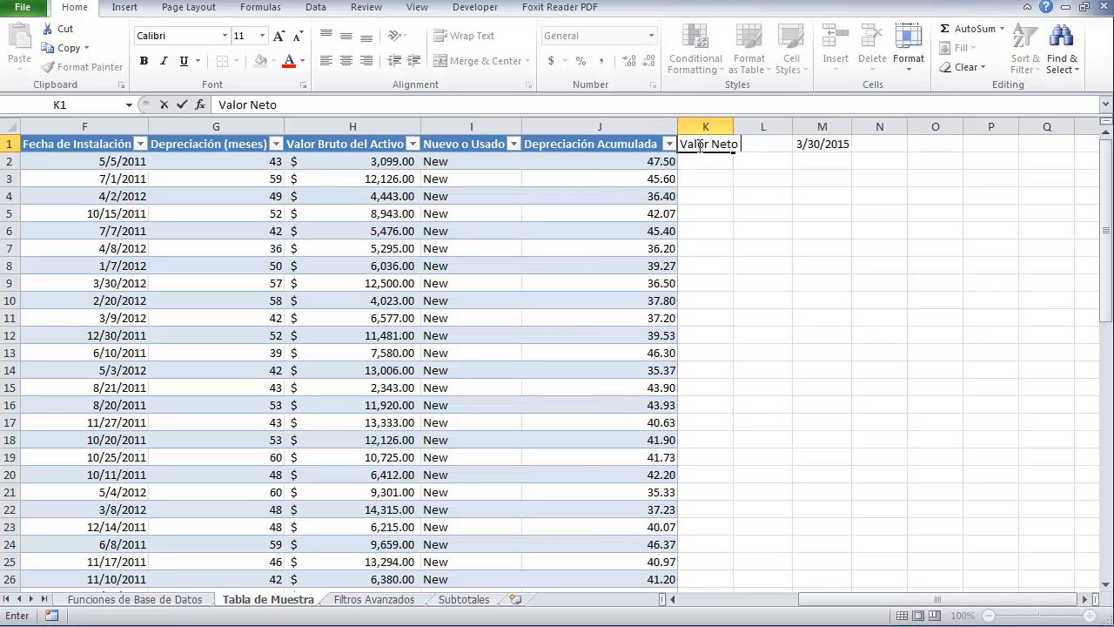
{"action": "type", "text": " Activo"}
{"action": "key", "text": "Return"}
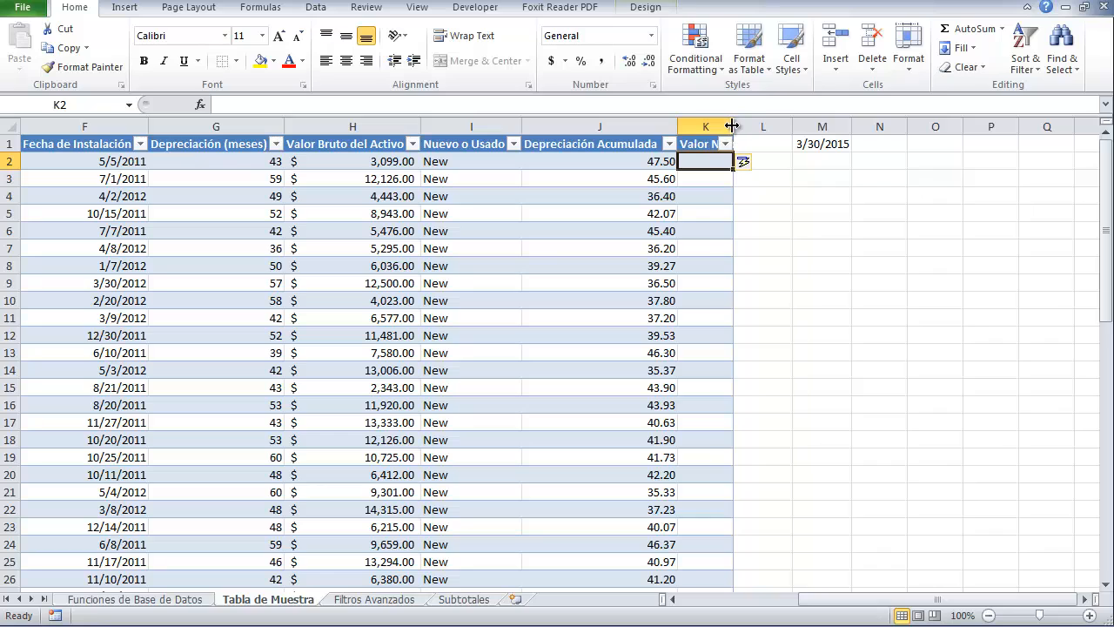
{"action": "double_click", "coordinate": [733, 127]}
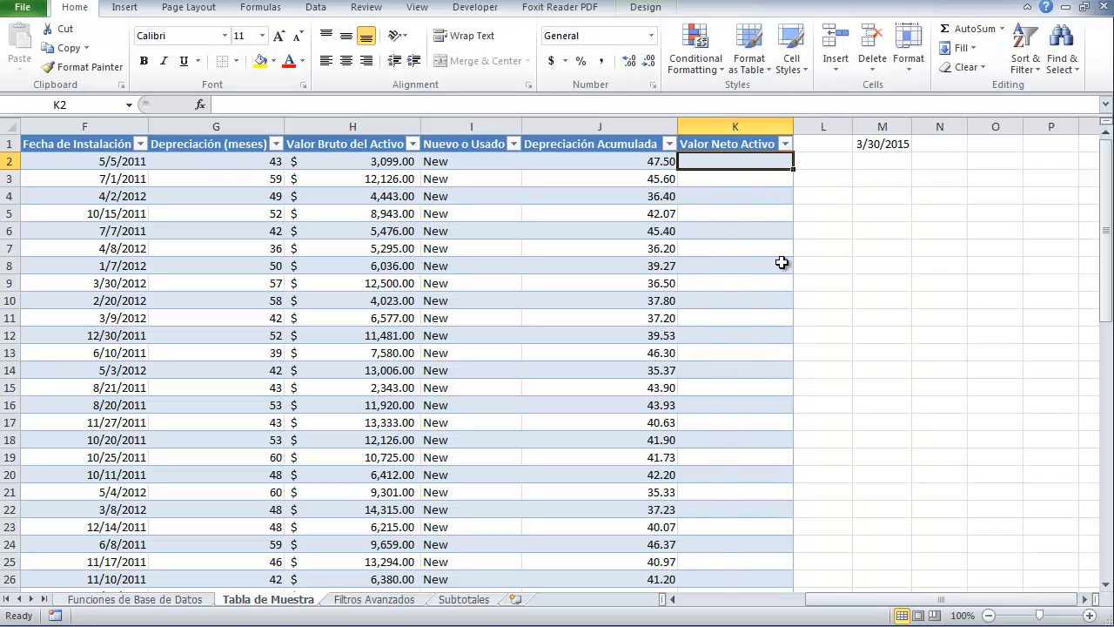
- Start a formula in K2 that prorates the gross asset value by accumulated months, =H2/G2*J2
{"action": "type", "text": "="}
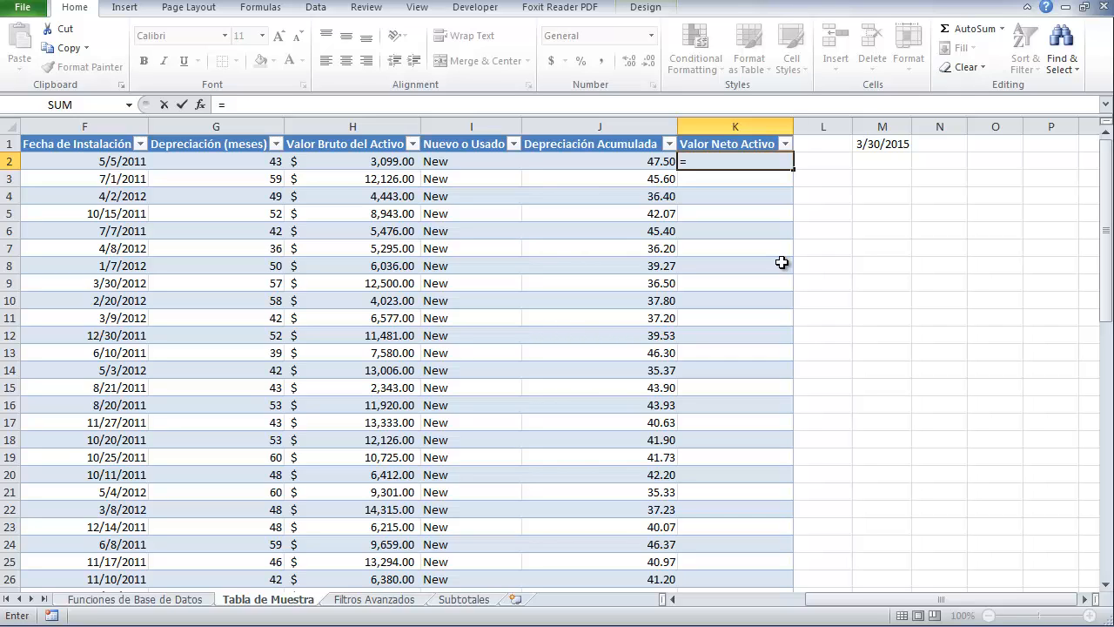
{"action": "key", "text": "Left"}
{"action": "key", "text": "Left"}
{"action": "key", "text": "Left"}
{"action": "key", "text": "Left"}
{"action": "key", "text": "Right"}
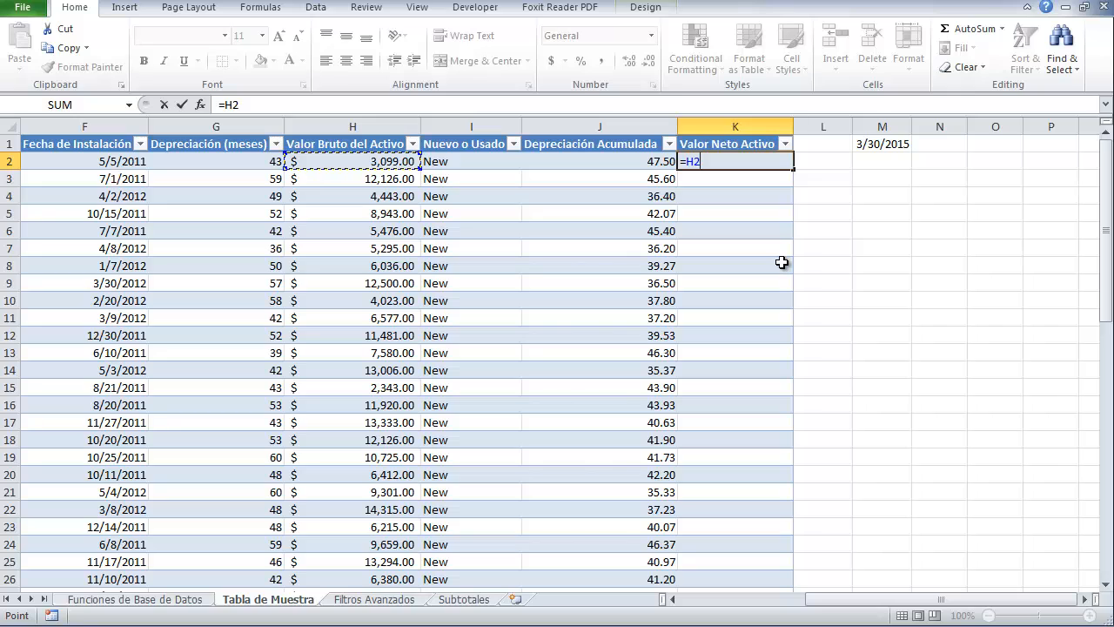
{"action": "type", "text": "/"}
{"action": "key", "text": "Left"}
{"action": "key", "text": "Left"}
{"action": "key", "text": "Left"}
{"action": "key", "text": "Left"}
{"action": "key", "text": "Right"}
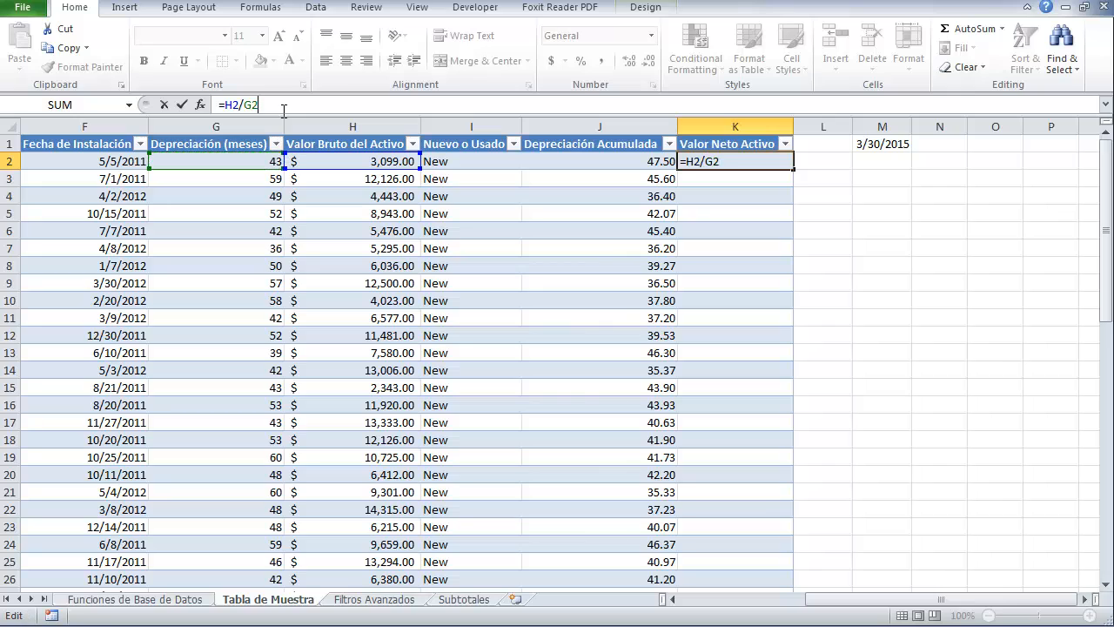
{"action": "left_click", "coordinate": [581, 163]}
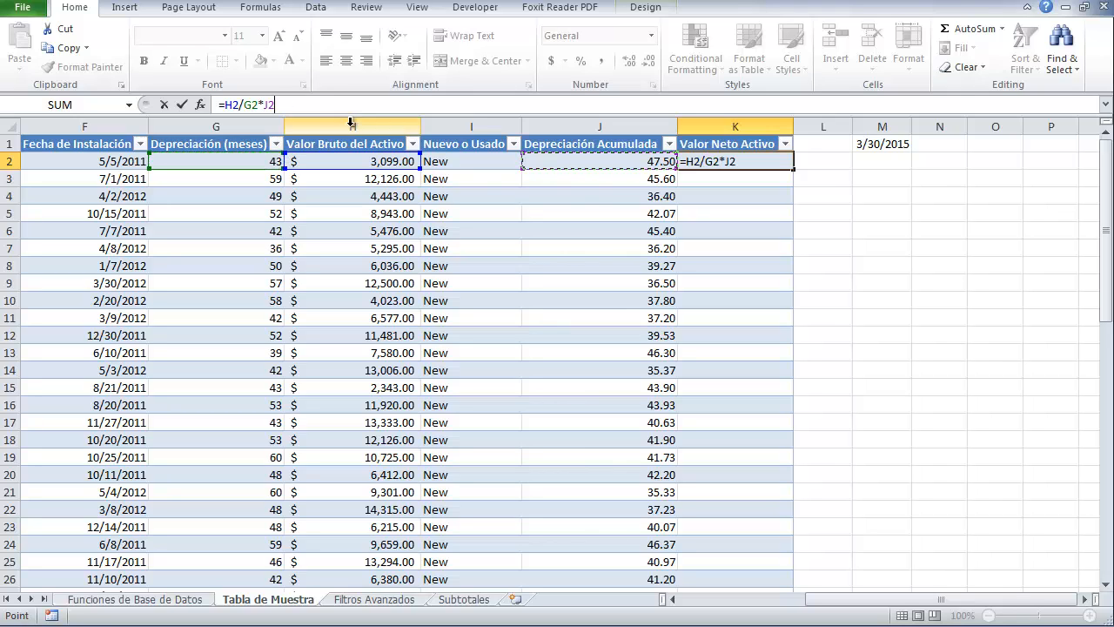
- Enclose the K2 expression in parentheses and subtract it from the gross value, entering =H2-(H2/G2*J2) for the column
{"action": "left_click", "coordinate": [226, 105]}
{"action": "type", "text": "("}
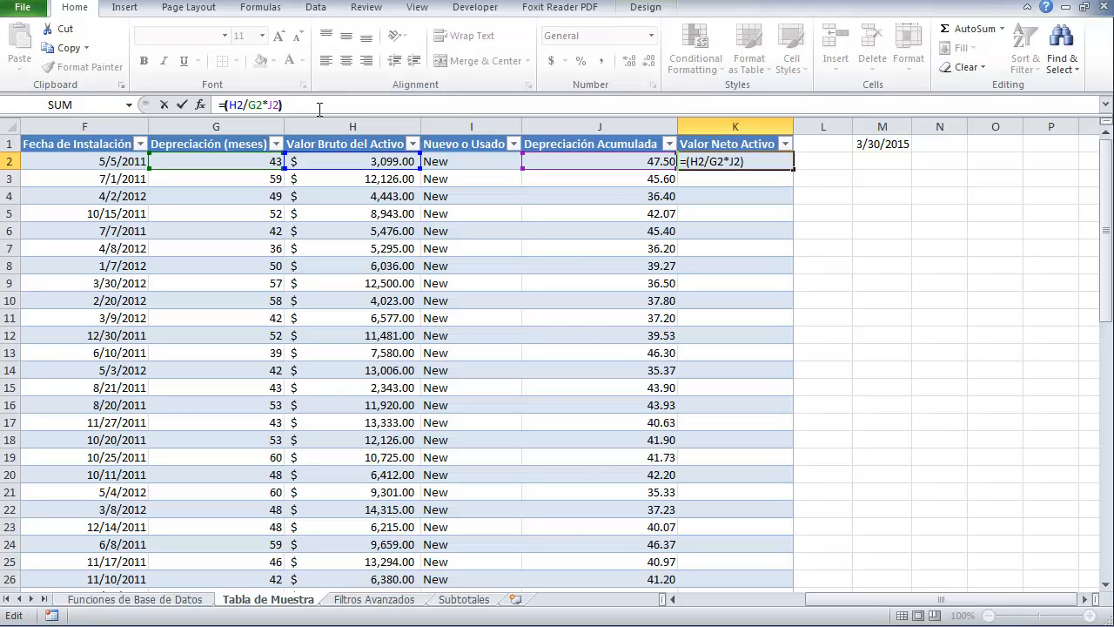
{"action": "left_click", "coordinate": [368, 161]}
{"action": "type", "text": "-"}
{"action": "key", "text": "Return"}
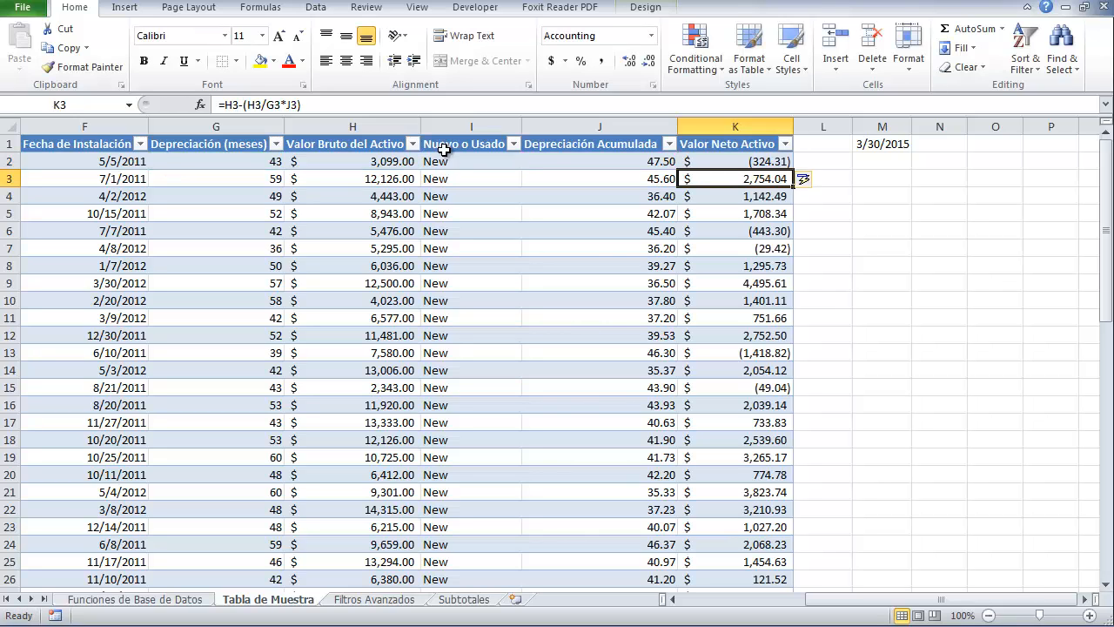
- Change the K2 formula to =IF(J2>G2,0,H2-(H2/G2*J2)) so fully depreciated assets are valued at zero
{"action": "left_click", "coordinate": [761, 163]}
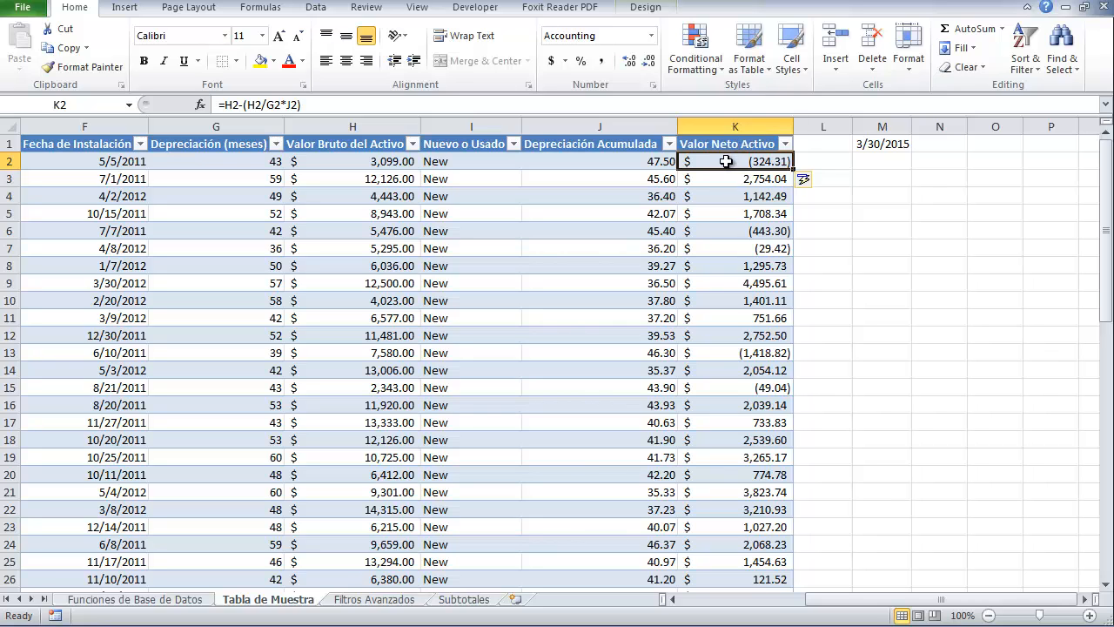
{"action": "left_click", "coordinate": [233, 106]}
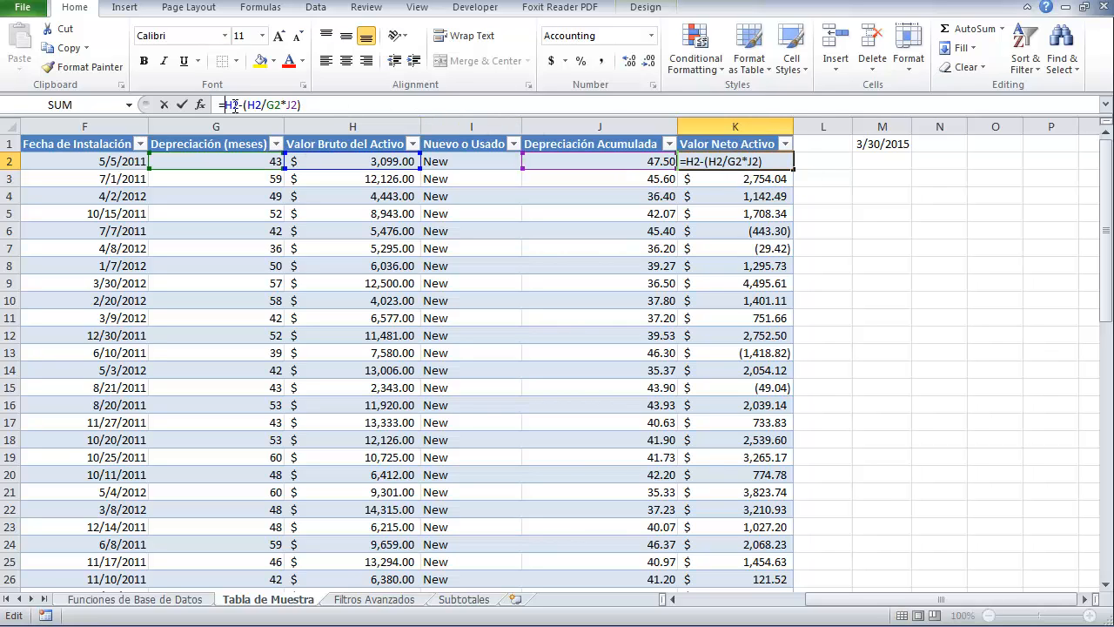
{"action": "type", "text": "if("}
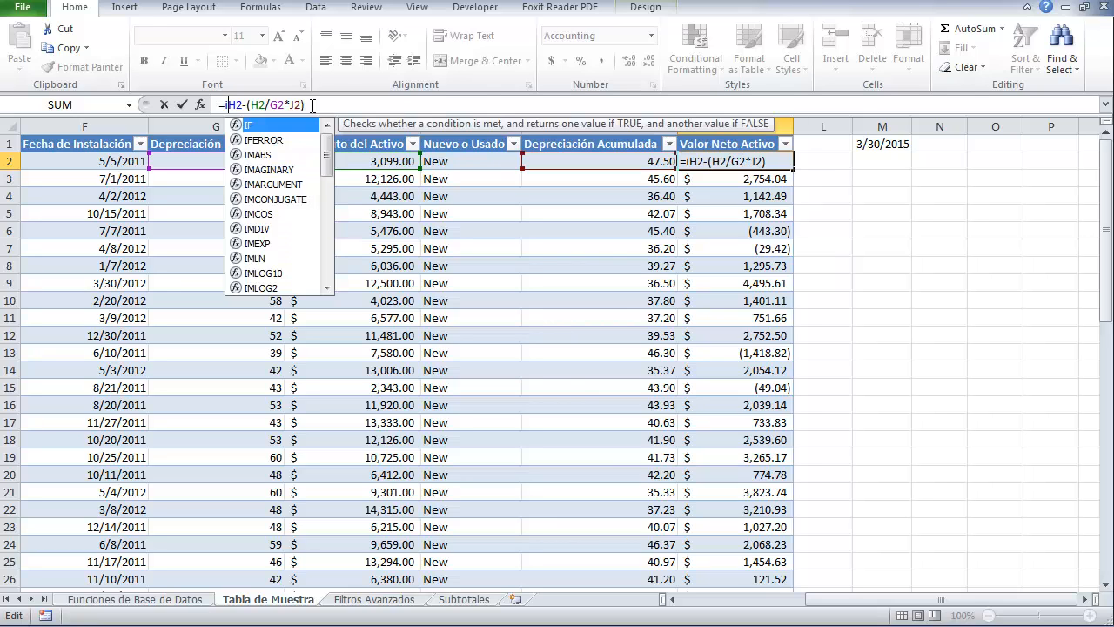
{"action": "left_click", "coordinate": [542, 156]}
{"action": "type", "text": "<"}
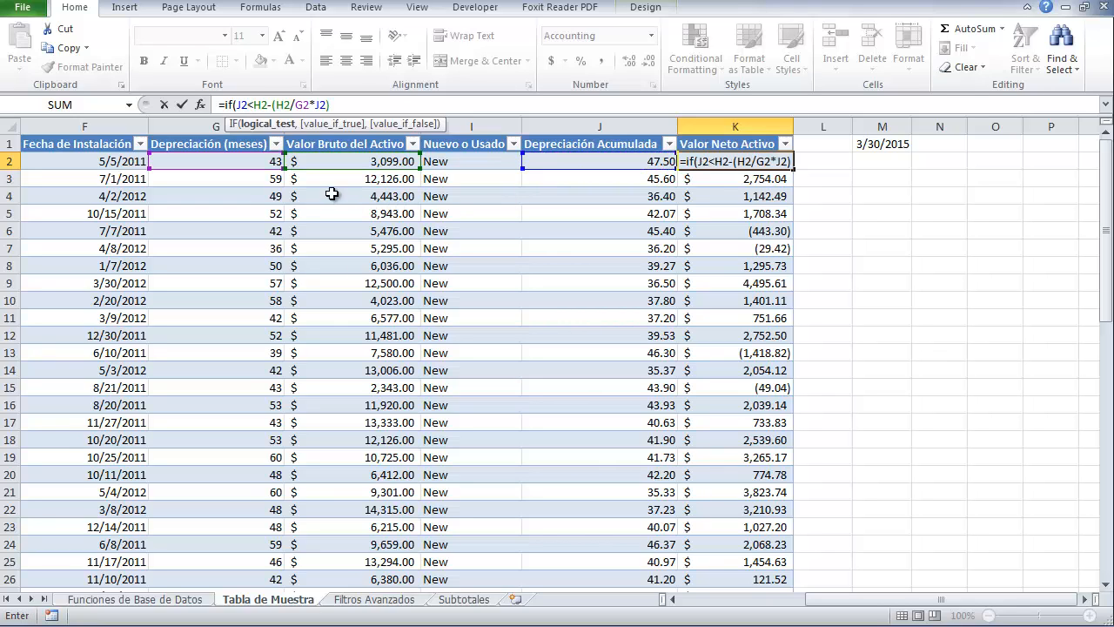
{"action": "key", "text": "BackSpace"}
{"action": "type", "text": ">"}
{"action": "left_click", "coordinate": [215, 161]}
{"action": "type", "text": ","}
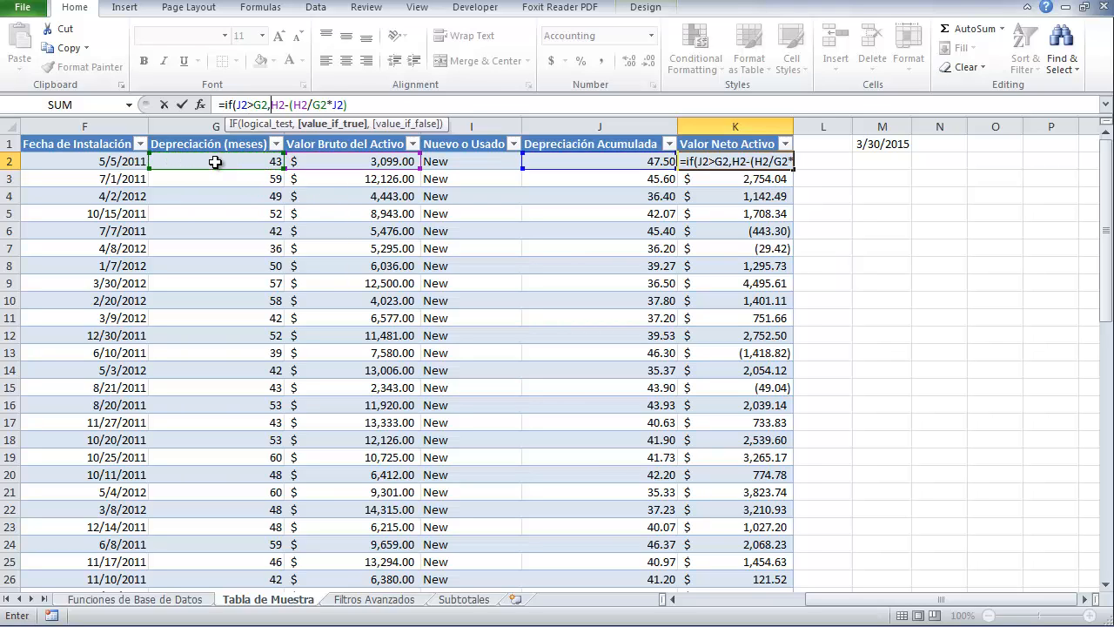
{"action": "type", "text": "0"}
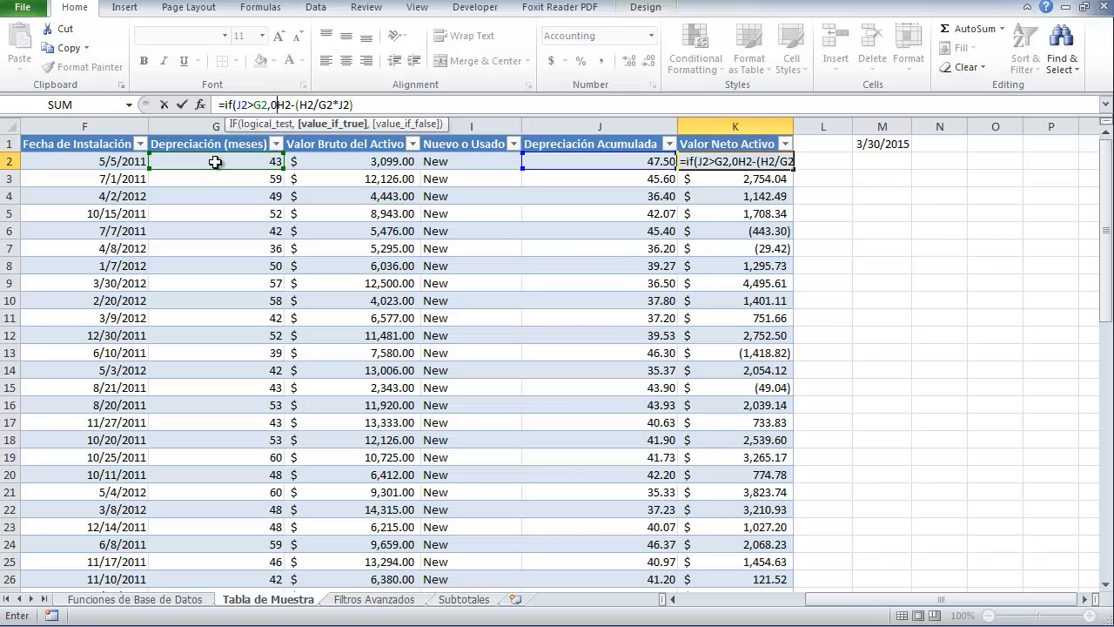
{"action": "type", "text": ","}
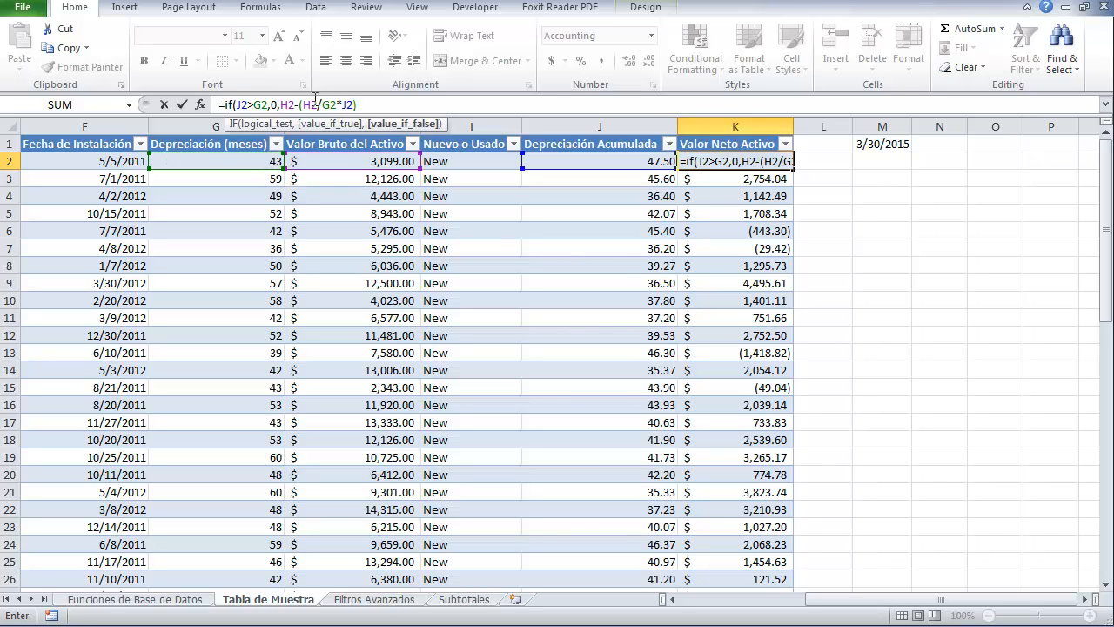
{"action": "type", "text": ")"}
{"action": "key", "text": "Return"}
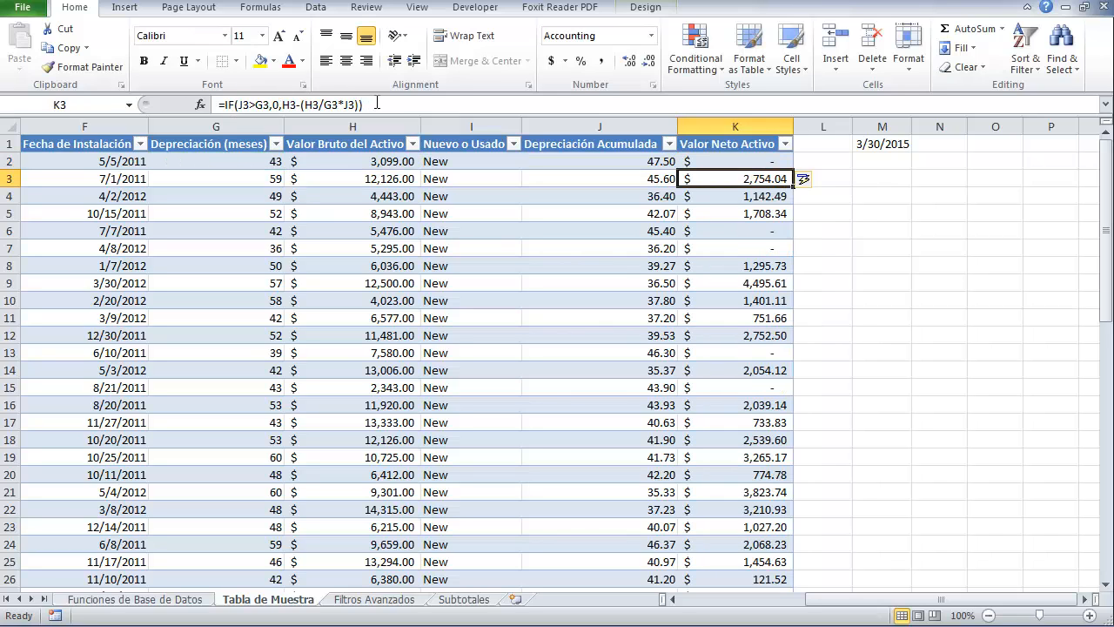
- Compare the formulas in K2 and K3 and review the Valor Neto Activo values down to the table's last row
{"action": "left_click", "coordinate": [764, 159]}
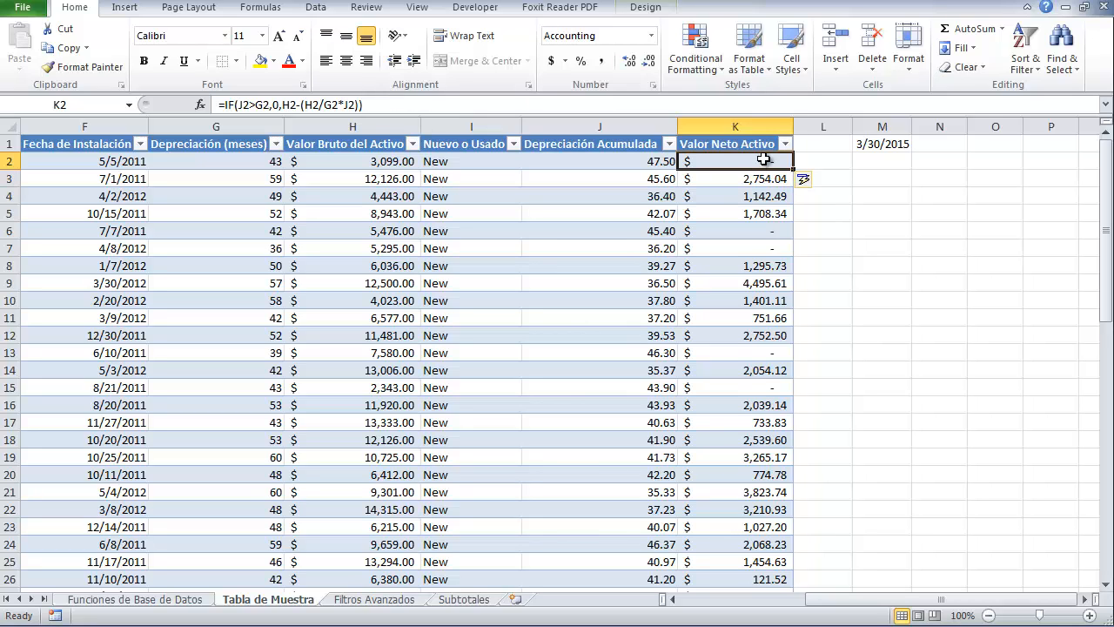
{"action": "left_click", "coordinate": [730, 179]}
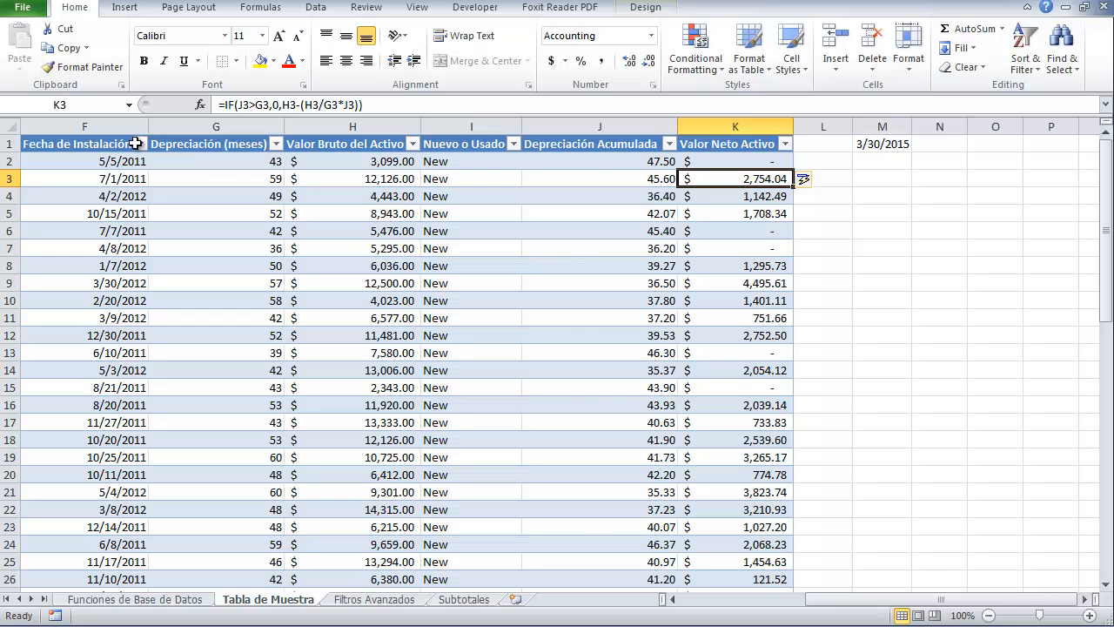
{"action": "left_click", "coordinate": [739, 163]}
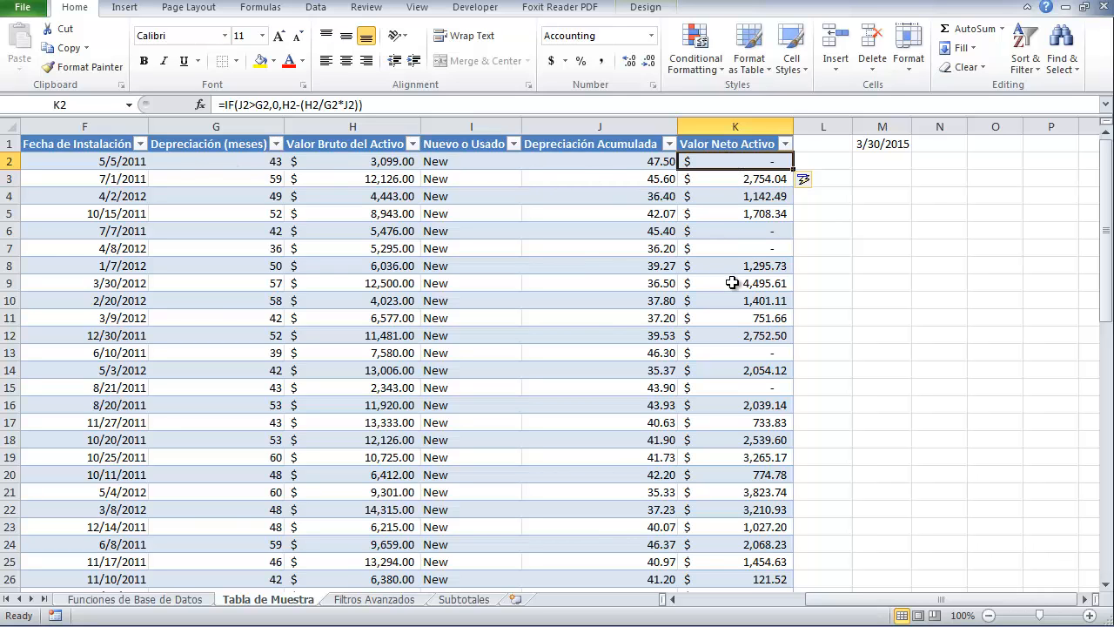
{"action": "scroll", "coordinate": [732, 282], "scroll_direction": "down", "scroll_amount": 17}
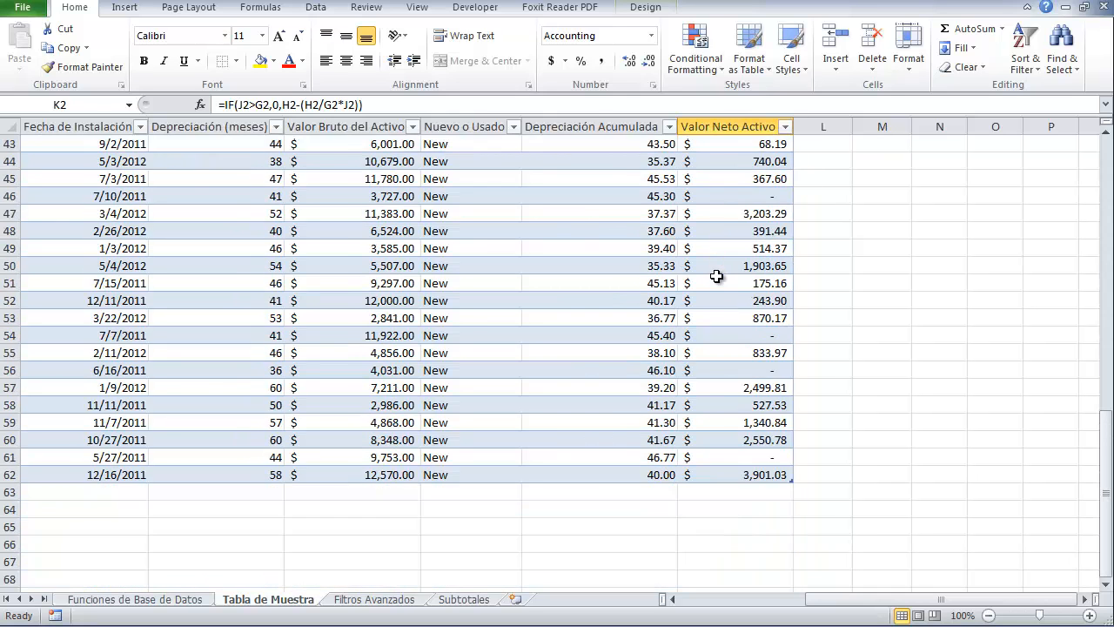
{"action": "scroll", "coordinate": [715, 276], "scroll_direction": "up", "scroll_amount": 12}
{"action": "scroll", "coordinate": [716, 276], "scroll_direction": "up", "scroll_amount": 5}
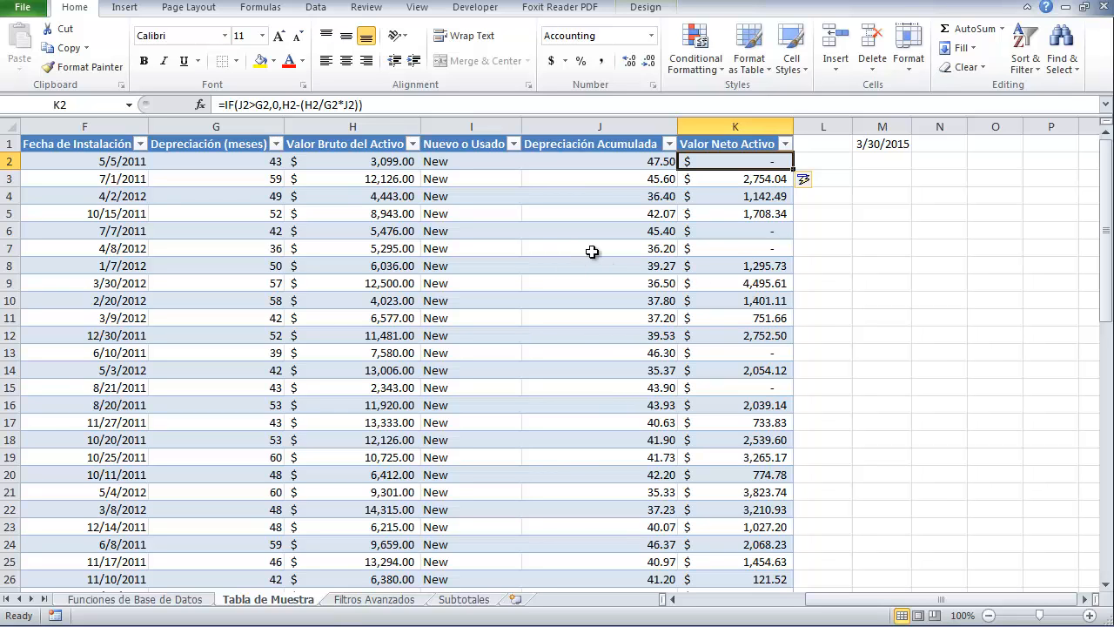
{"action": "scroll", "coordinate": [704, 363], "scroll_direction": "down", "scroll_amount": 13}
{"action": "scroll", "coordinate": [703, 358], "scroll_direction": "up", "scroll_amount": 7}
{"action": "scroll", "coordinate": [692, 362], "scroll_direction": "up", "scroll_amount": 6}
{"action": "scroll", "coordinate": [692, 363], "scroll_direction": "down", "scroll_amount": 20}
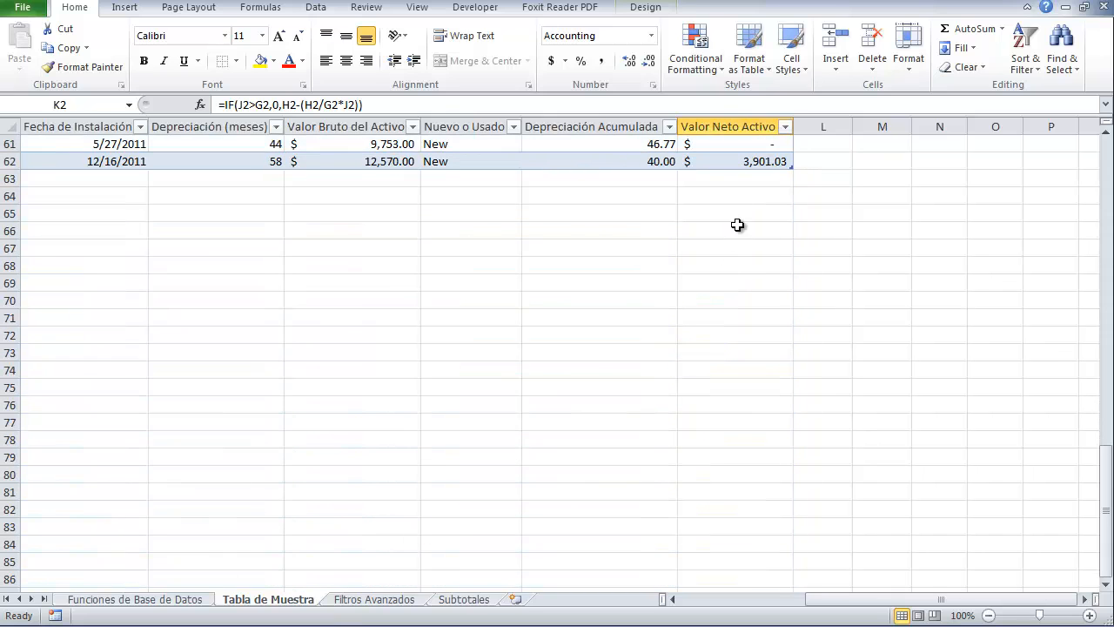
{"action": "left_click", "coordinate": [745, 194]}
{"action": "left_click", "coordinate": [745, 183]}
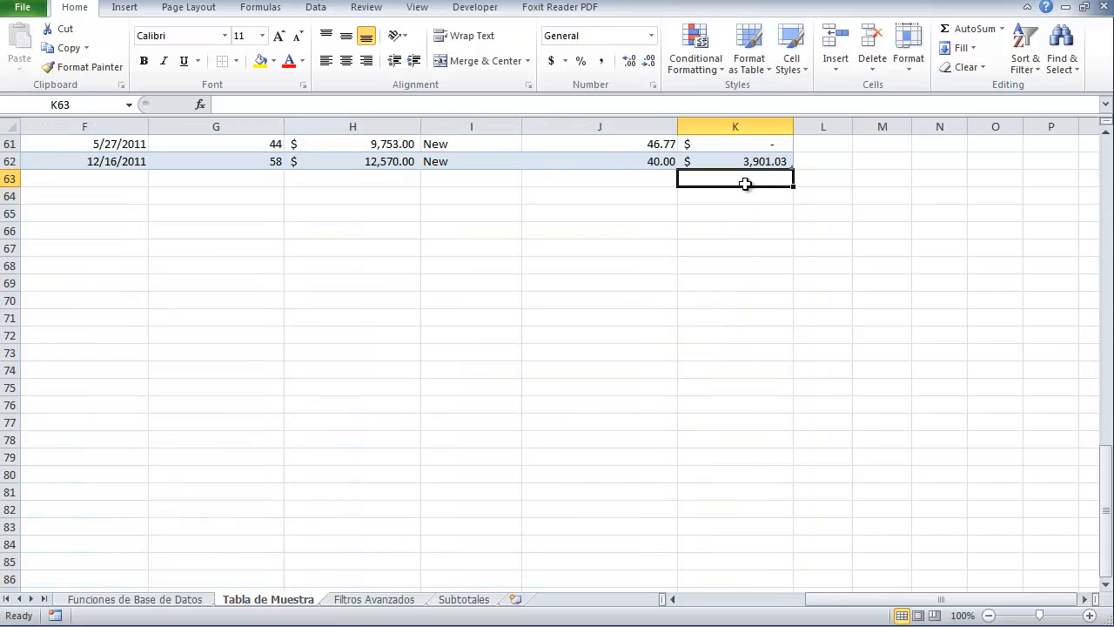
{"action": "type", "text": "=sum("}
{"action": "key", "text": "Up"}
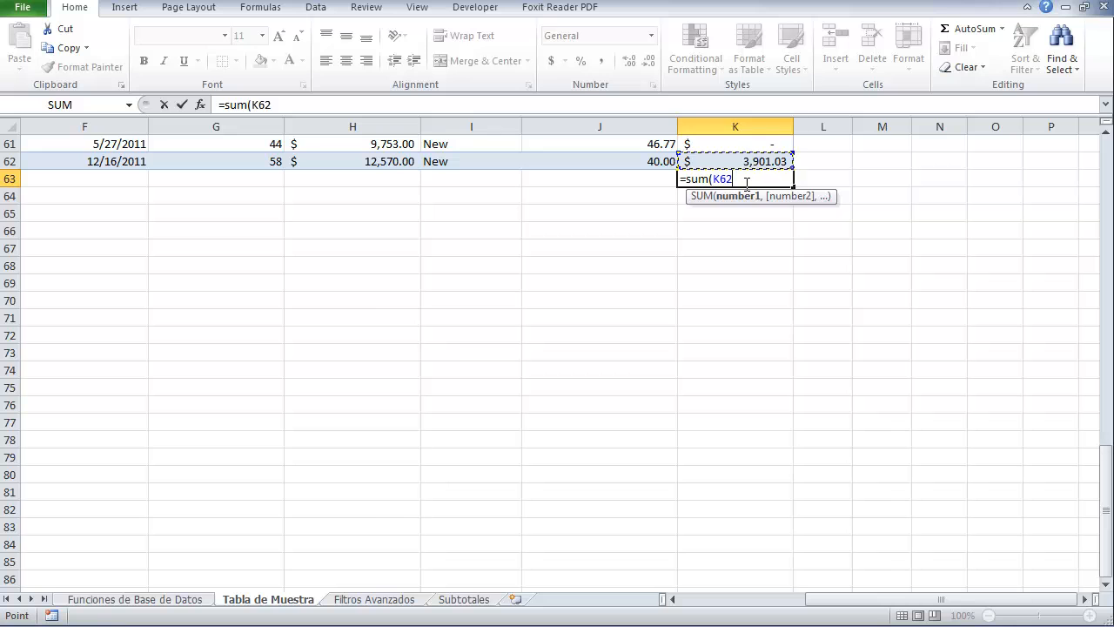
{"action": "key", "text": "ctrl+shift+Up"}
{"action": "key", "text": "Escape"}
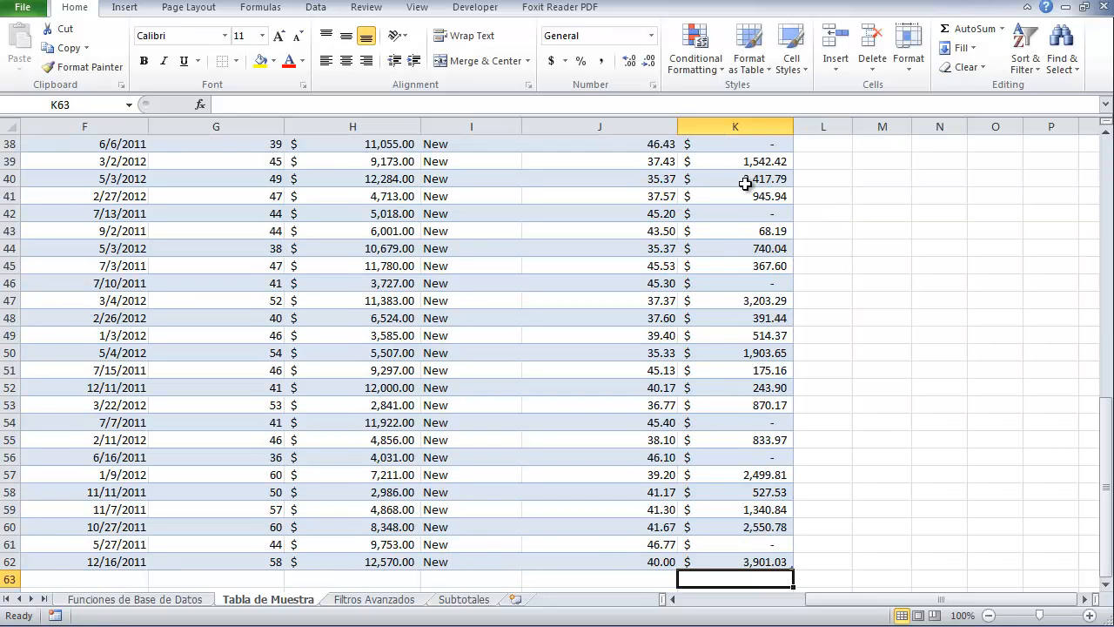
- Add a Total Row to the equipment table through its table style options
{"action": "left_click", "coordinate": [745, 183]}
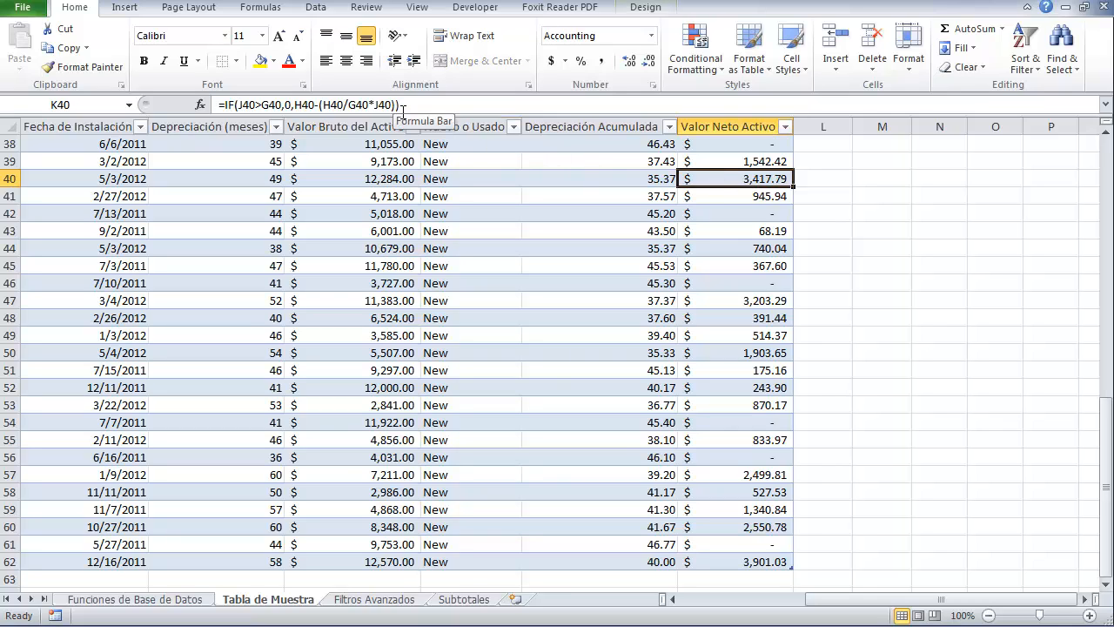
{"action": "left_click", "coordinate": [642, 9]}
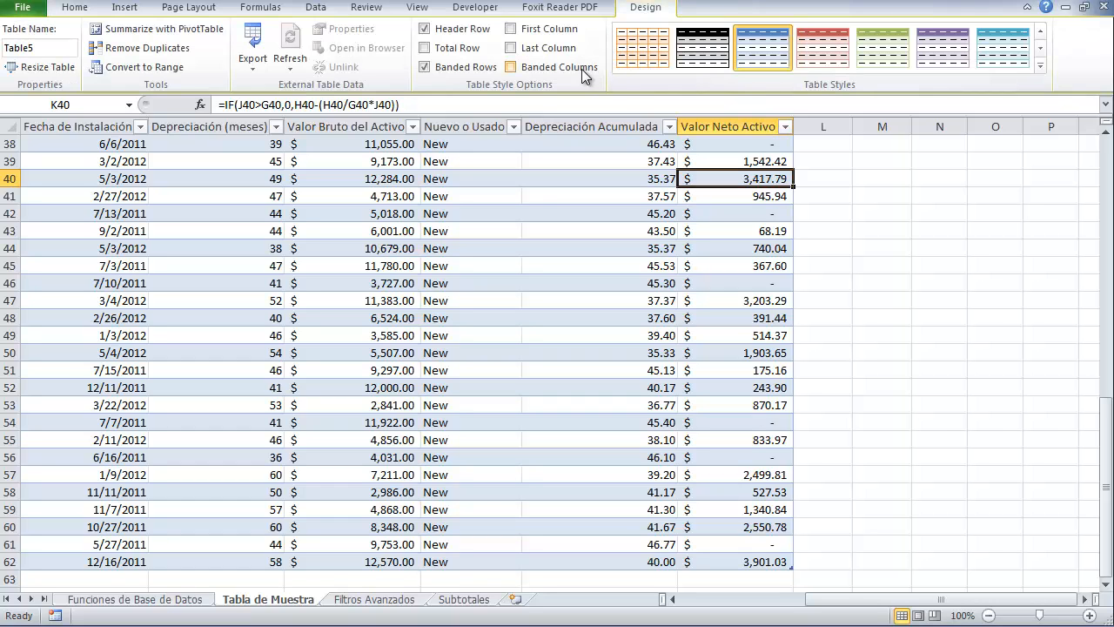
{"action": "left_click", "coordinate": [461, 49]}
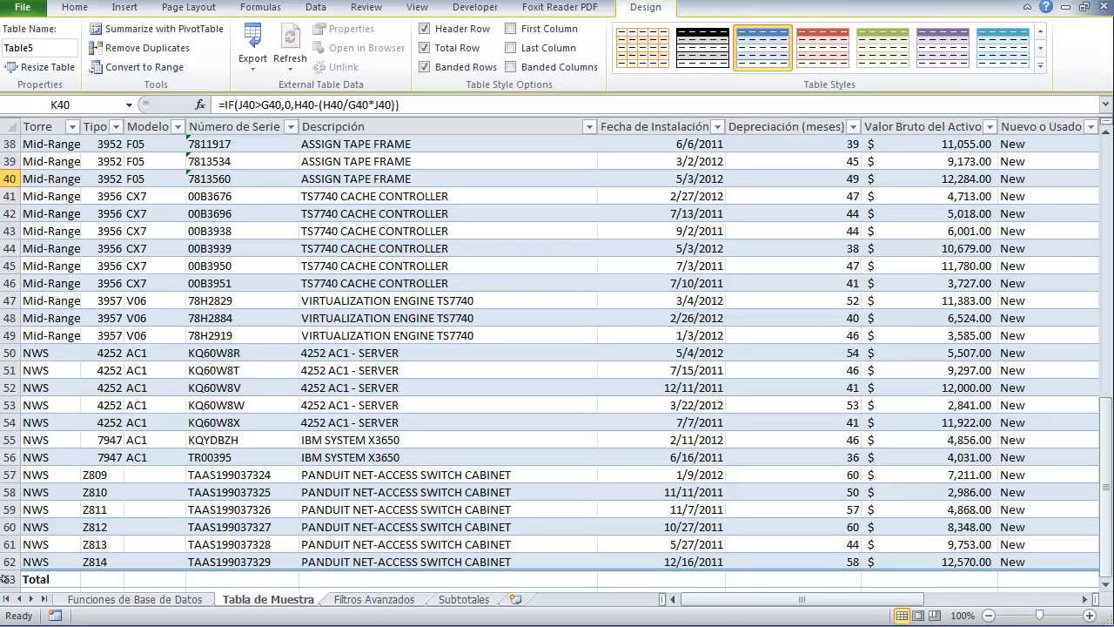
{"action": "left_click", "coordinate": [6, 579]}
{"action": "left_click", "coordinate": [264, 542]}
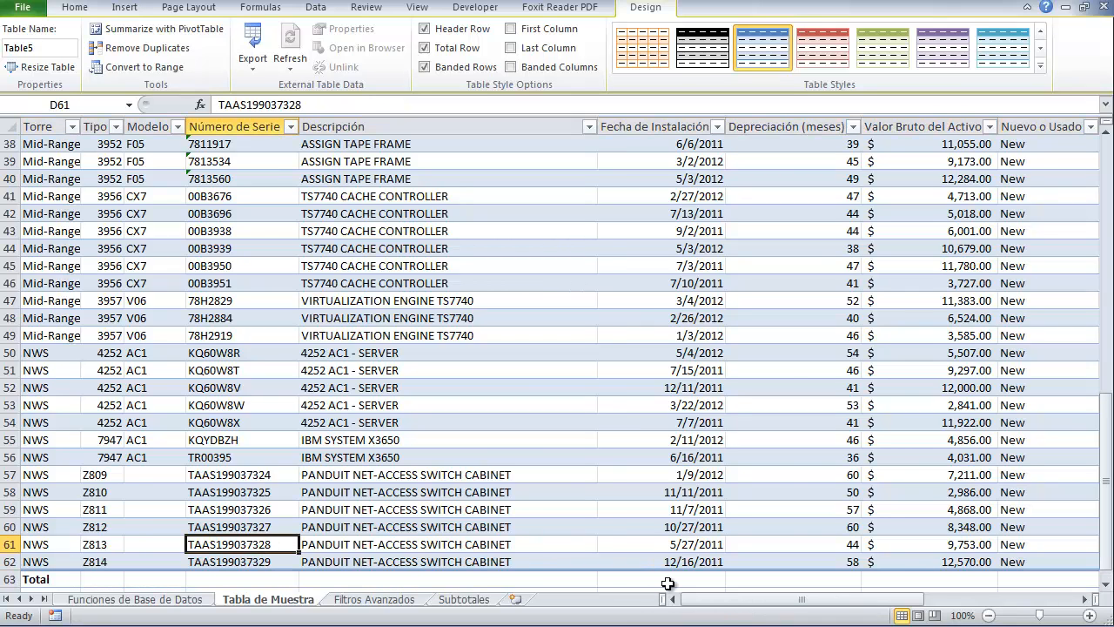
{"action": "left_click_drag", "start_coordinate": [712, 607], "coordinate": [905, 589]}
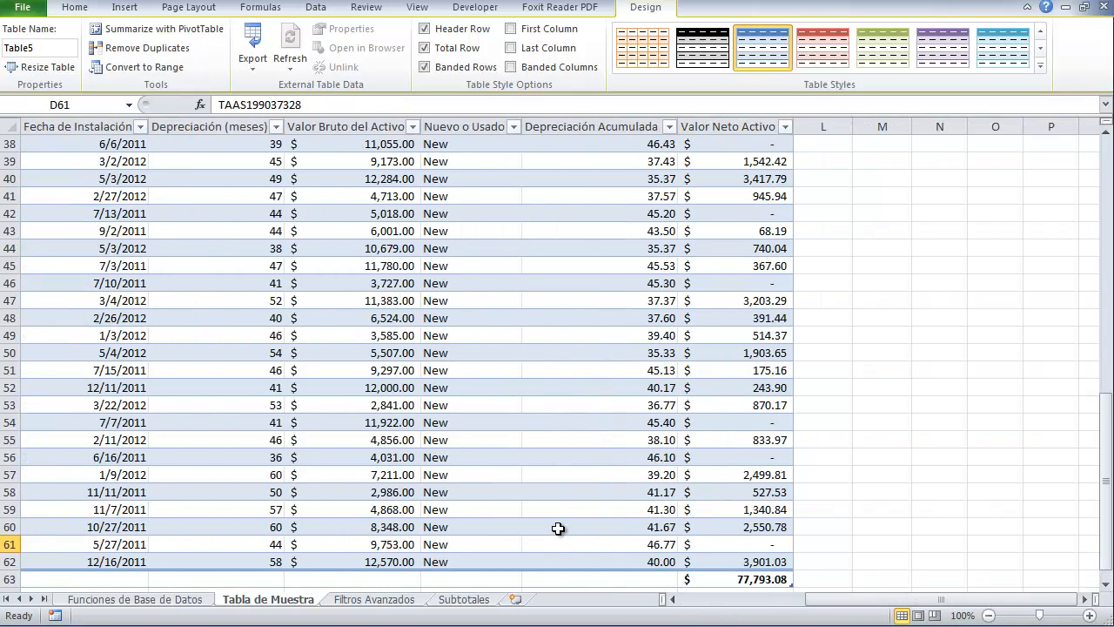
{"action": "scroll", "coordinate": [534, 520], "scroll_direction": "up", "scroll_amount": 3}
{"action": "scroll", "coordinate": [534, 520], "scroll_direction": "up", "scroll_amount": 9}
{"action": "scroll", "coordinate": [535, 520], "scroll_direction": "down", "scroll_amount": 13}
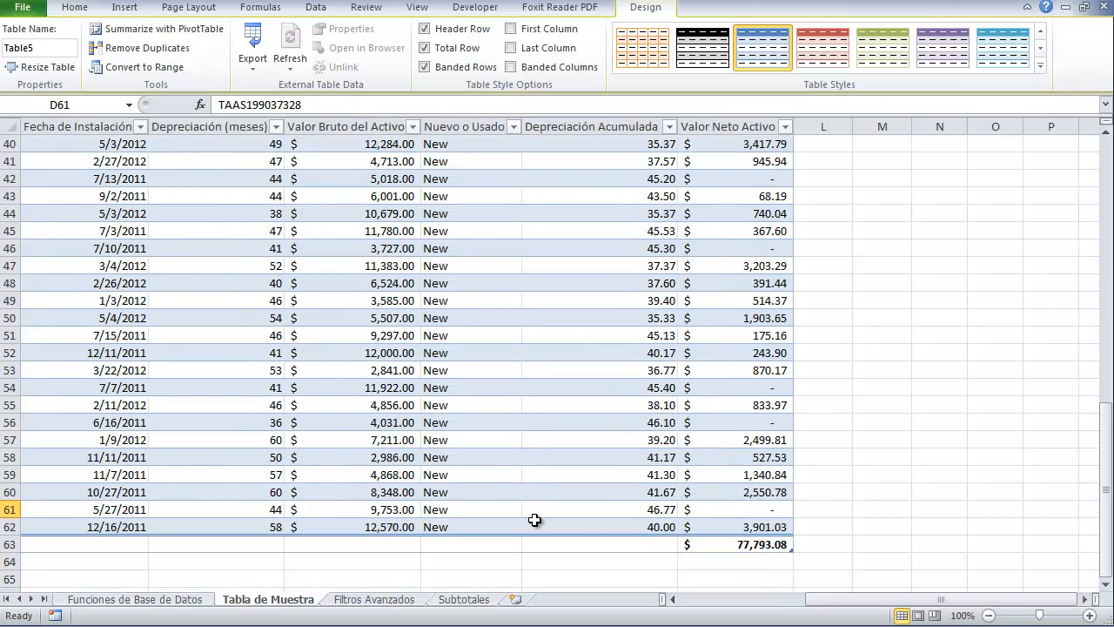
- Examine the summary functions offered in the total row for the Valor Neto Activo and Valor Bruto del Activo columns
{"action": "left_click", "coordinate": [734, 548]}
{"action": "left_click", "coordinate": [801, 544]}
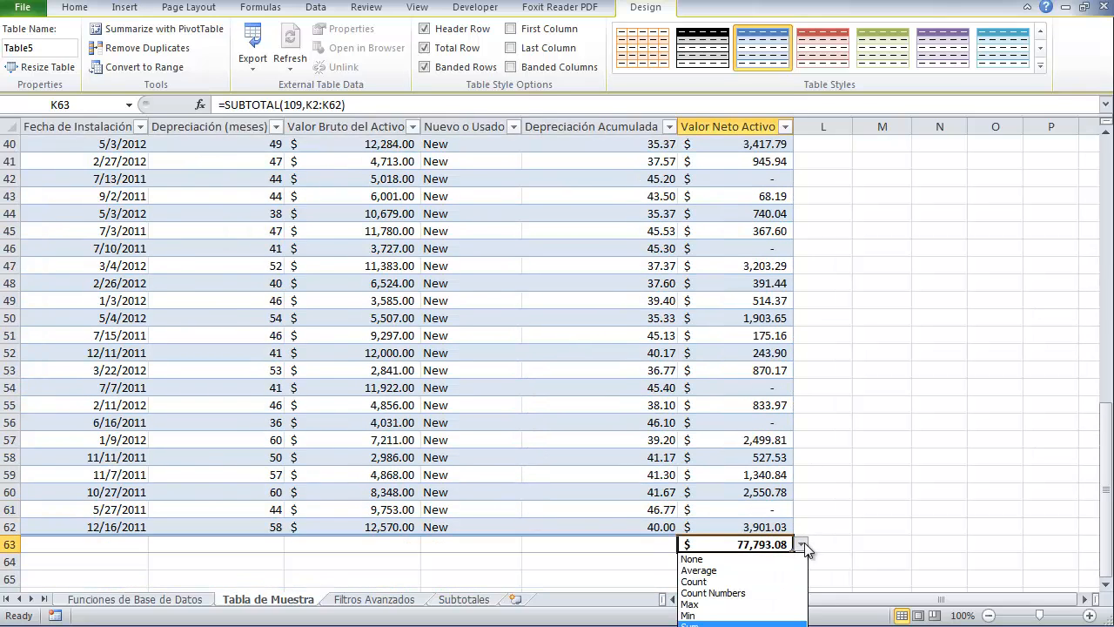
{"action": "key", "text": "Escape"}
{"action": "left_click", "coordinate": [635, 544]}
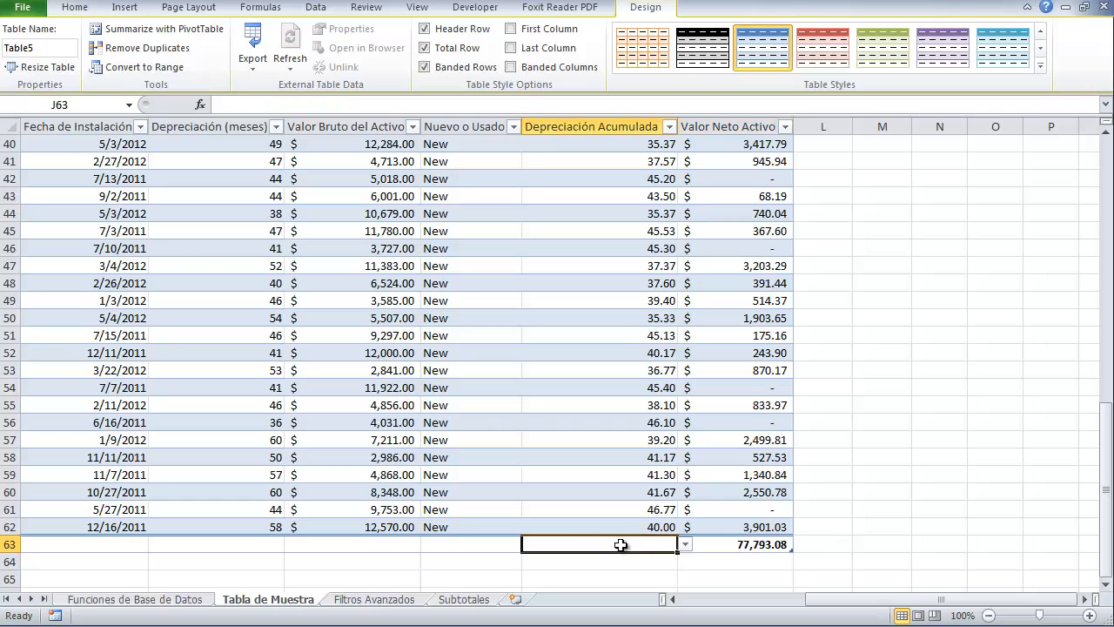
{"action": "left_click", "coordinate": [499, 545]}
{"action": "left_click", "coordinate": [397, 546]}
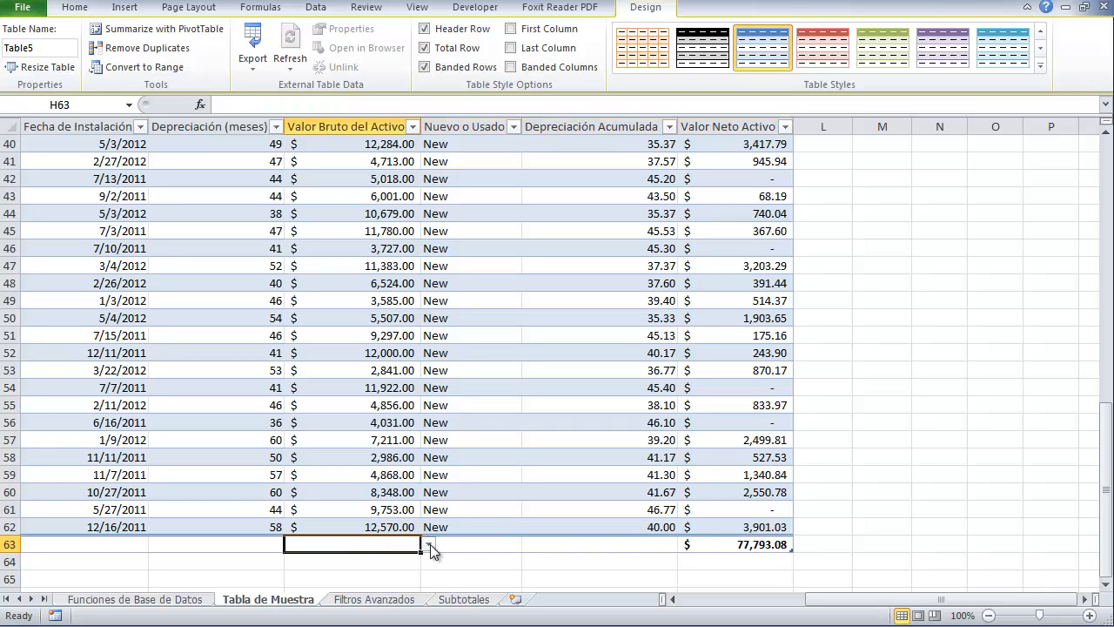
{"action": "left_click", "coordinate": [426, 544]}
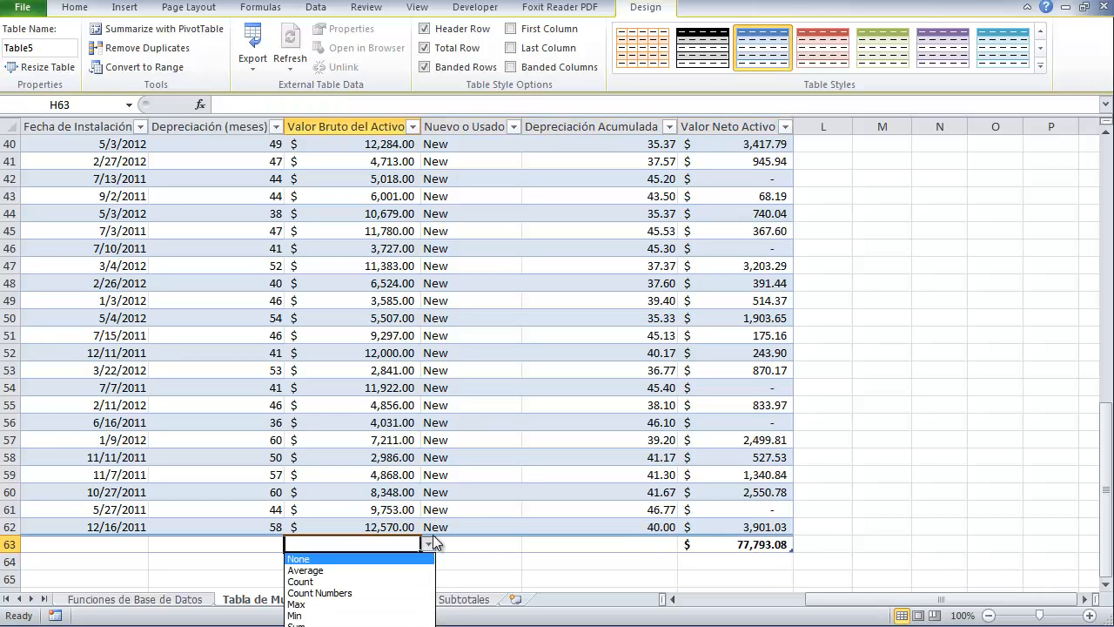
{"action": "key", "text": "Escape"}
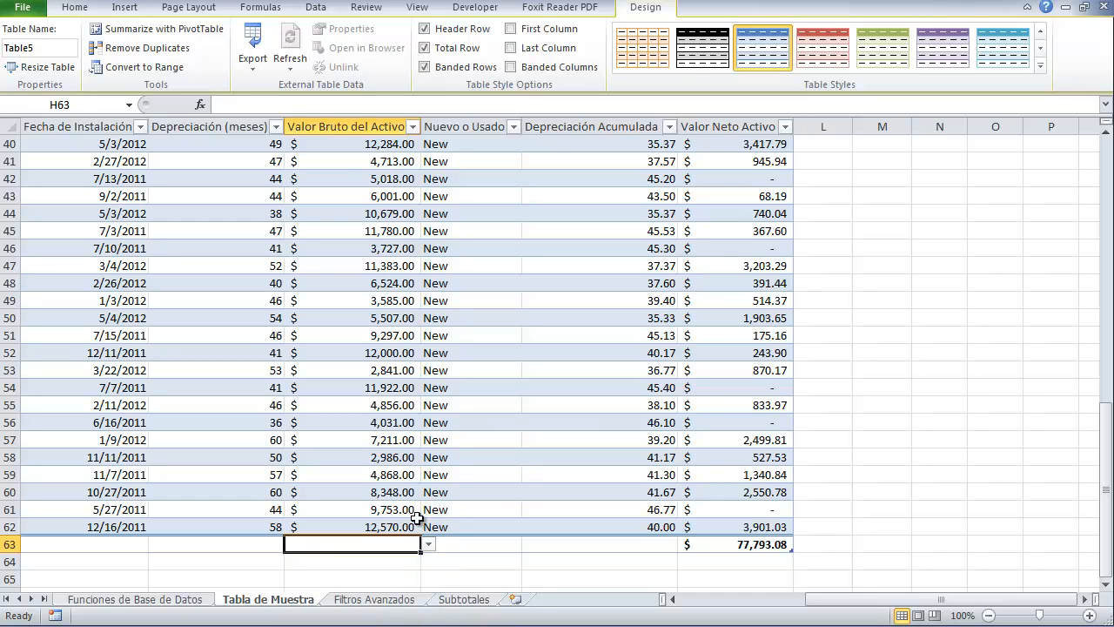
{"action": "left_click", "coordinate": [715, 546]}
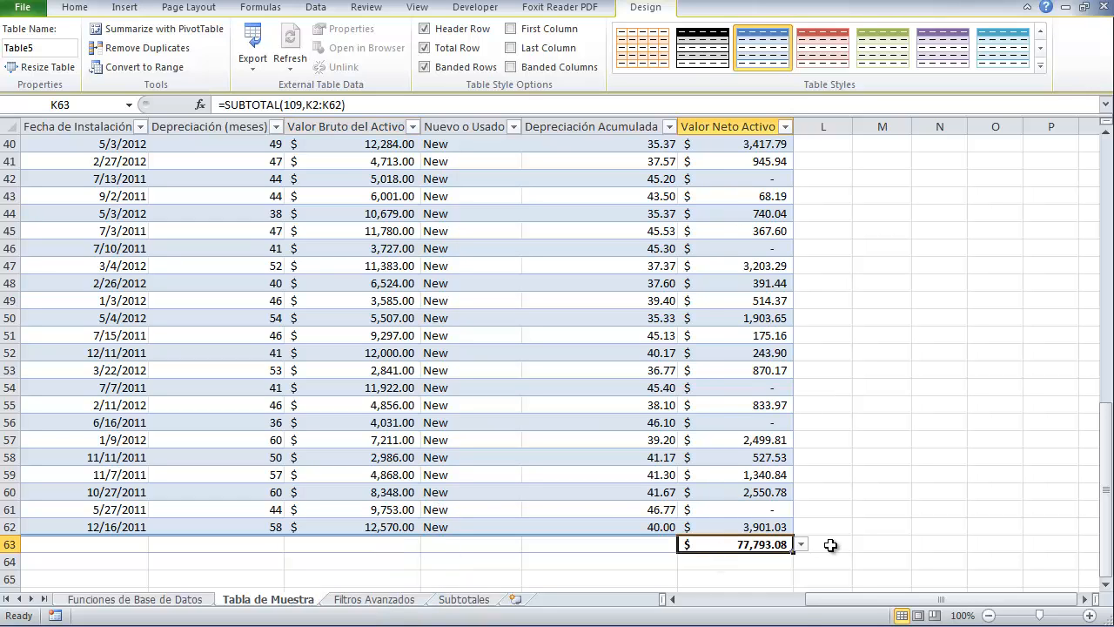
- Choose Sum for the Valor Neto Activo total and review the column's values above it
{"action": "left_click", "coordinate": [801, 545]}
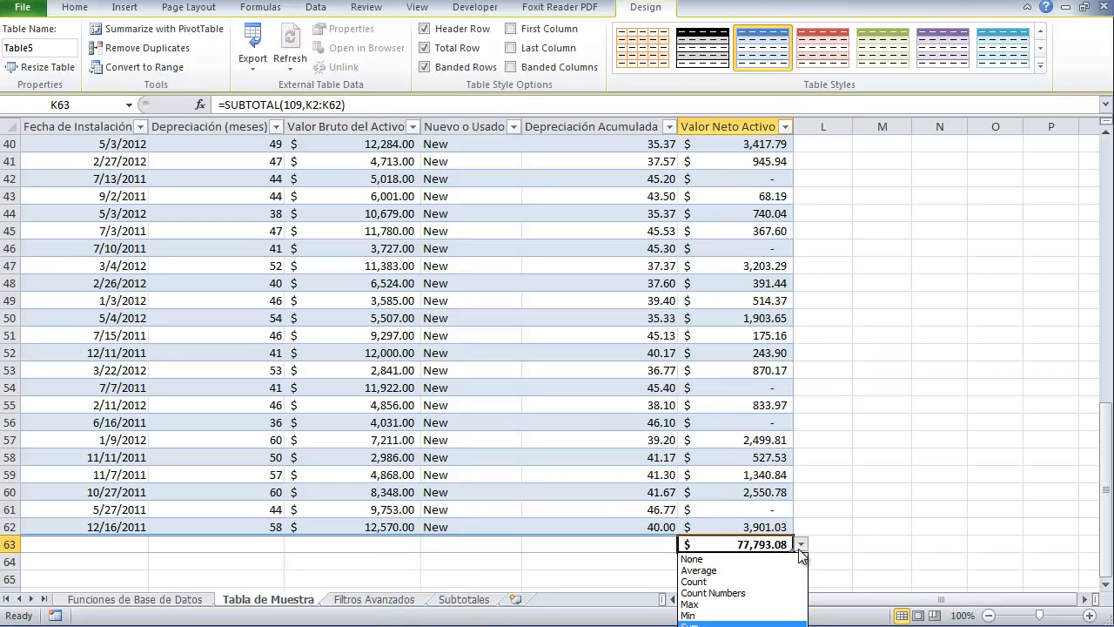
{"action": "left_click", "coordinate": [732, 624]}
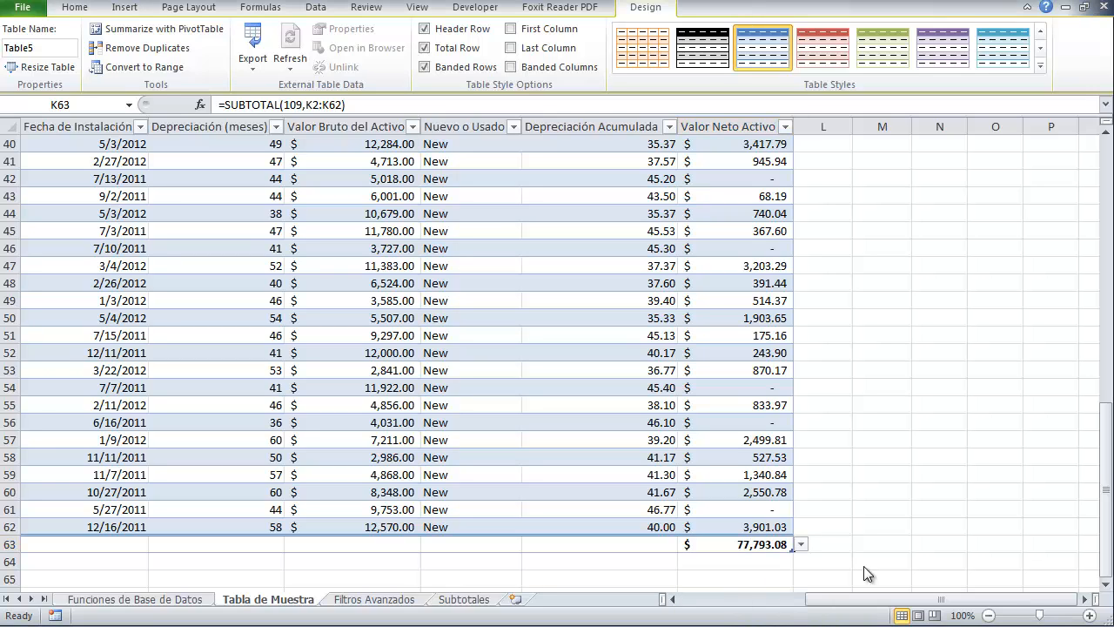
{"action": "scroll", "coordinate": [736, 472], "scroll_direction": "up", "scroll_amount": 10}
{"action": "scroll", "coordinate": [737, 473], "scroll_direction": "down", "scroll_amount": 13}
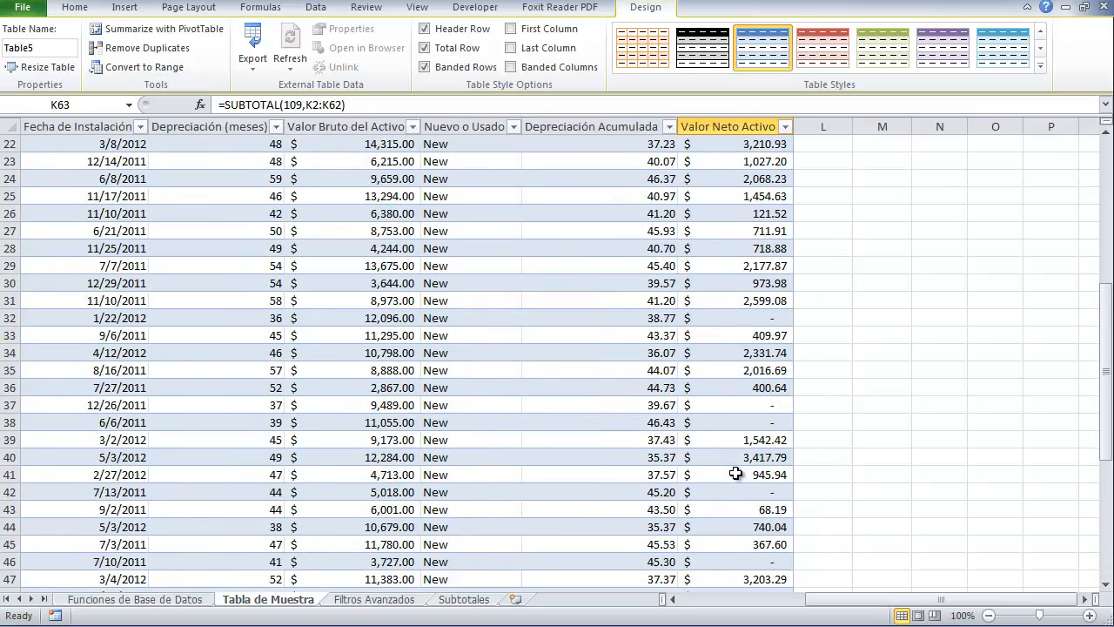
{"action": "scroll", "coordinate": [743, 469], "scroll_direction": "down", "scroll_amount": 1}
- Try the Average, Count, Max and Min functions in the total row of the Valor Neto Activo column
{"action": "left_click", "coordinate": [800, 335]}
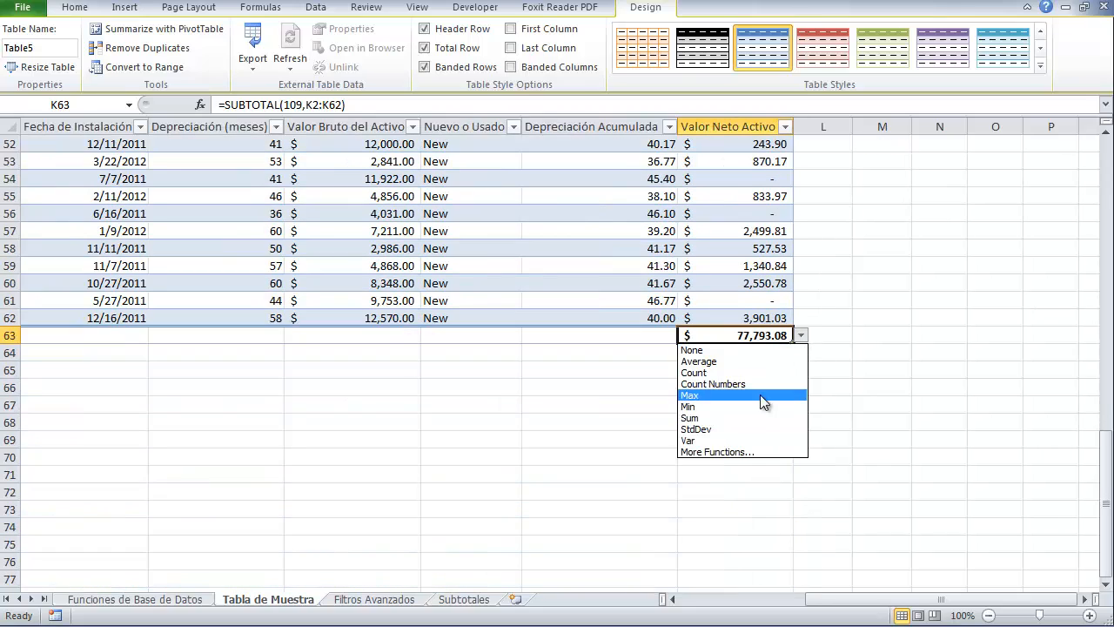
{"action": "left_click", "coordinate": [735, 360]}
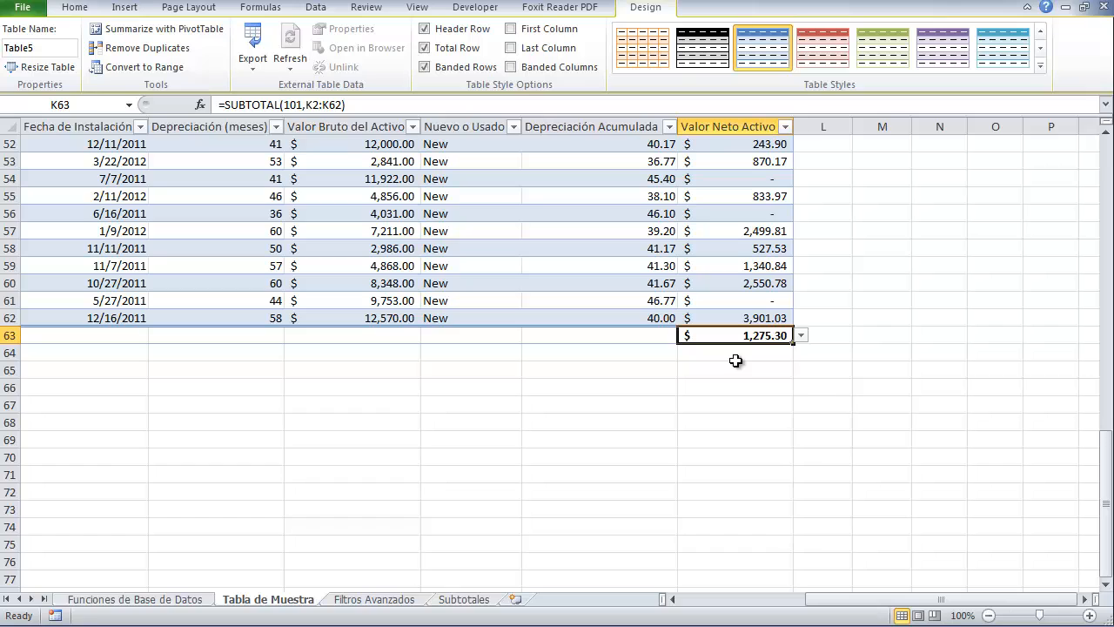
{"action": "left_click", "coordinate": [801, 336]}
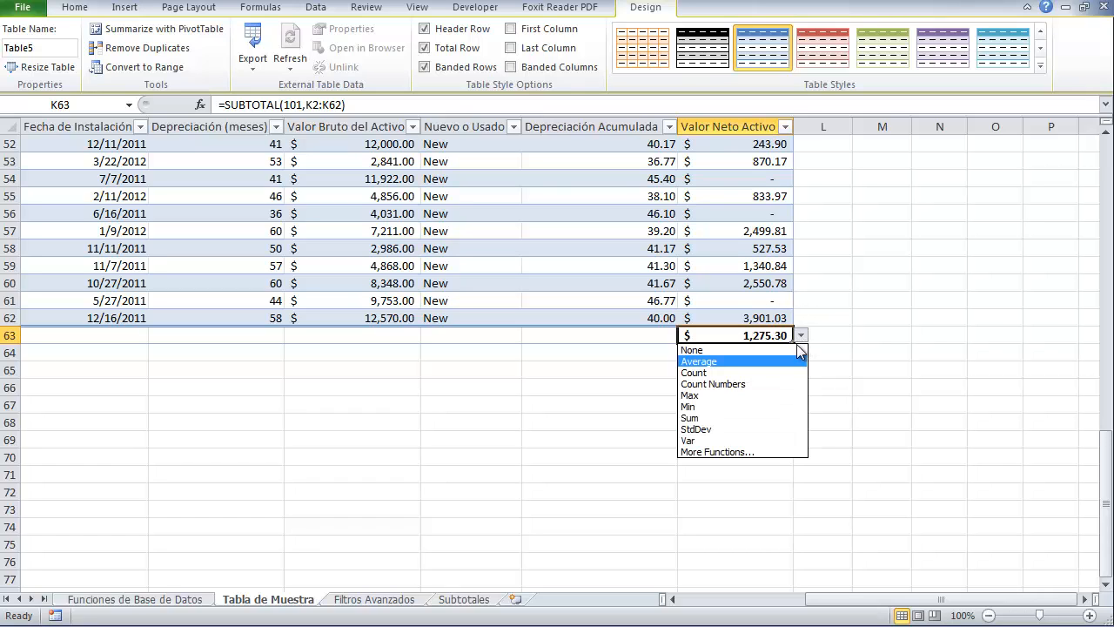
{"action": "left_click", "coordinate": [773, 372]}
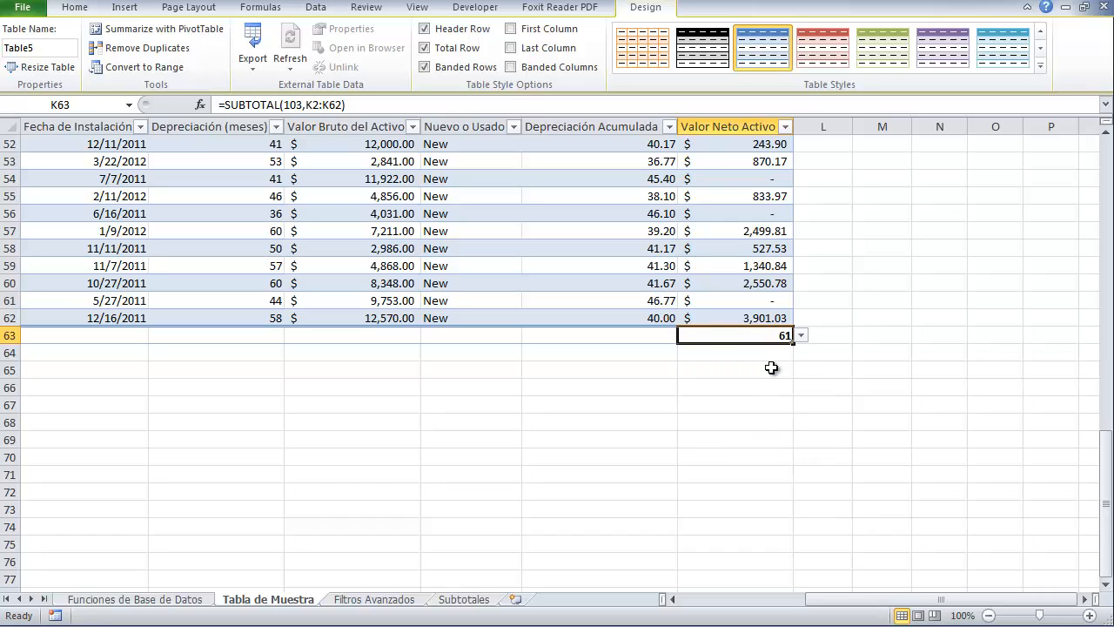
{"action": "left_click", "coordinate": [801, 336]}
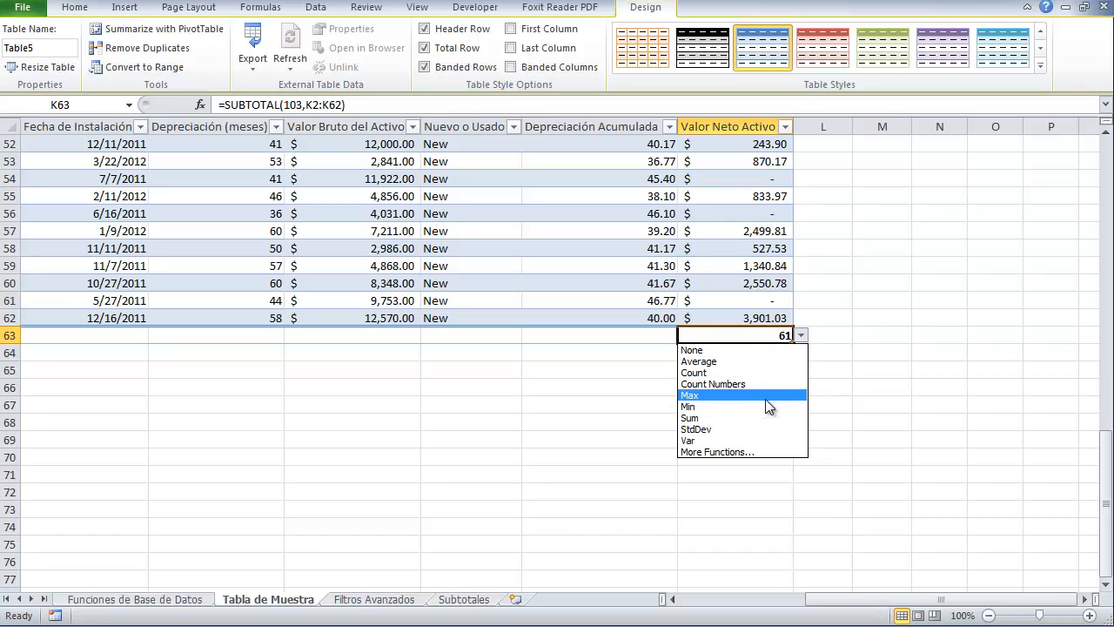
{"action": "left_click", "coordinate": [765, 398]}
{"action": "left_click", "coordinate": [801, 337]}
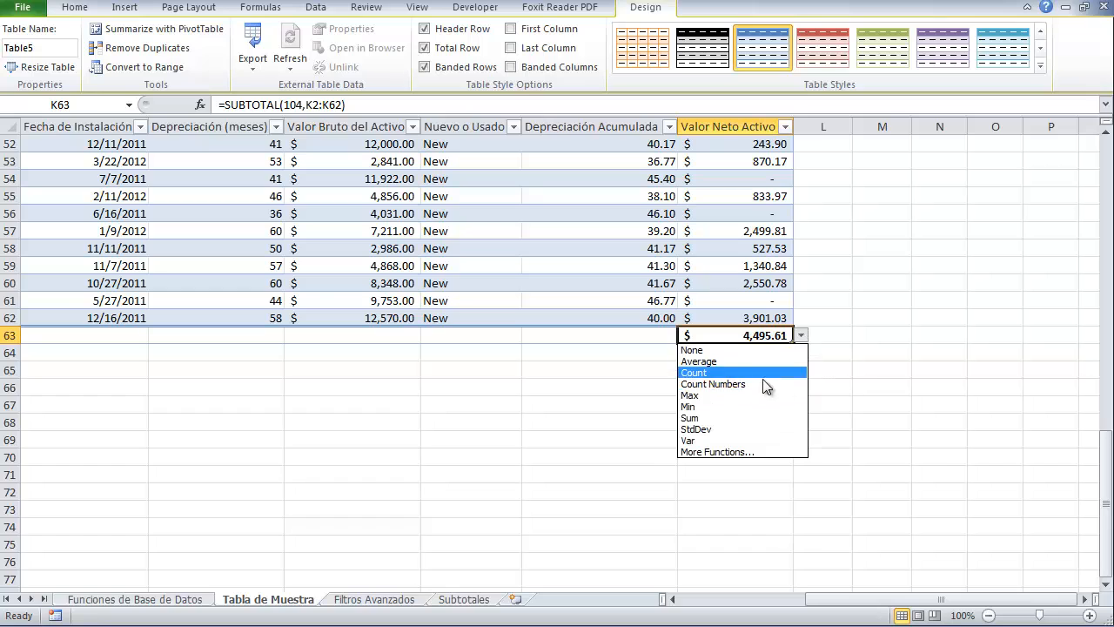
{"action": "left_click", "coordinate": [735, 406]}
- Set the Valor Neto Activo total to Sum and look over the table rows above it
{"action": "left_click", "coordinate": [800, 336]}
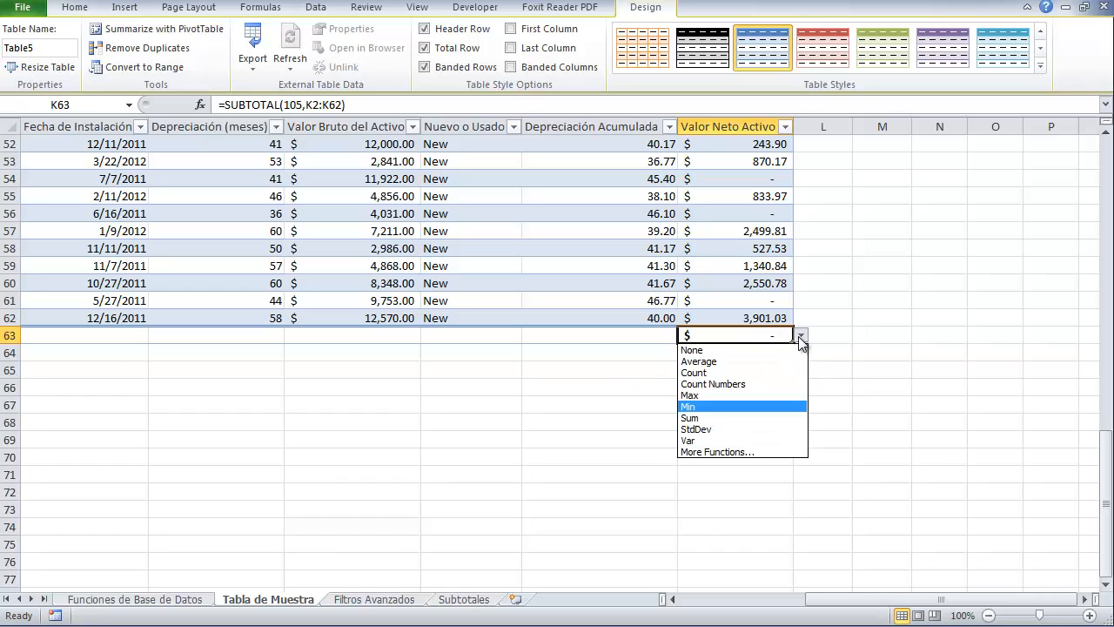
{"action": "left_click", "coordinate": [740, 417]}
{"action": "left_click", "coordinate": [710, 426]}
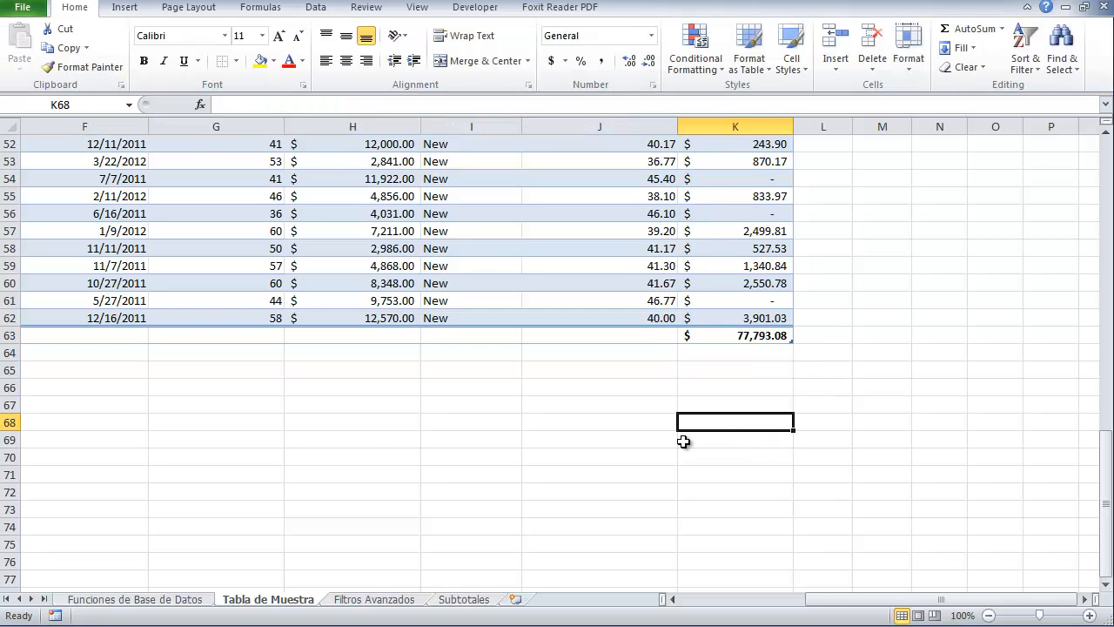
{"action": "scroll", "coordinate": [683, 440], "scroll_direction": "up", "scroll_amount": 6}
{"action": "scroll", "coordinate": [684, 440], "scroll_direction": "down", "scroll_amount": 2}
{"action": "scroll", "coordinate": [684, 442], "scroll_direction": "down", "scroll_amount": 1}
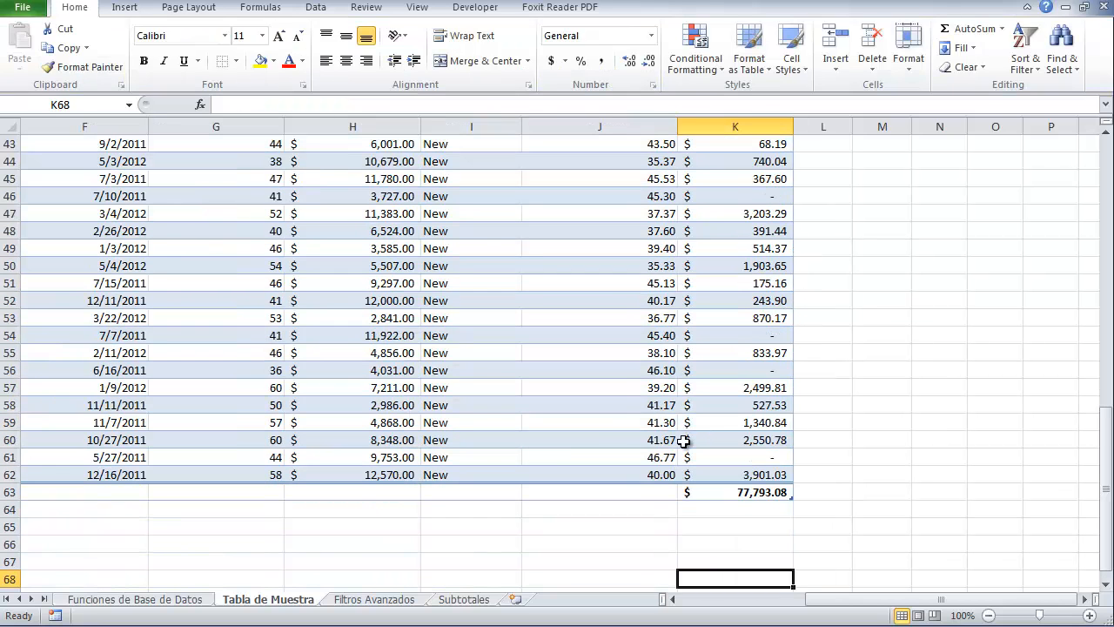
{"action": "scroll", "coordinate": [408, 368], "scroll_direction": "up", "scroll_amount": 7}
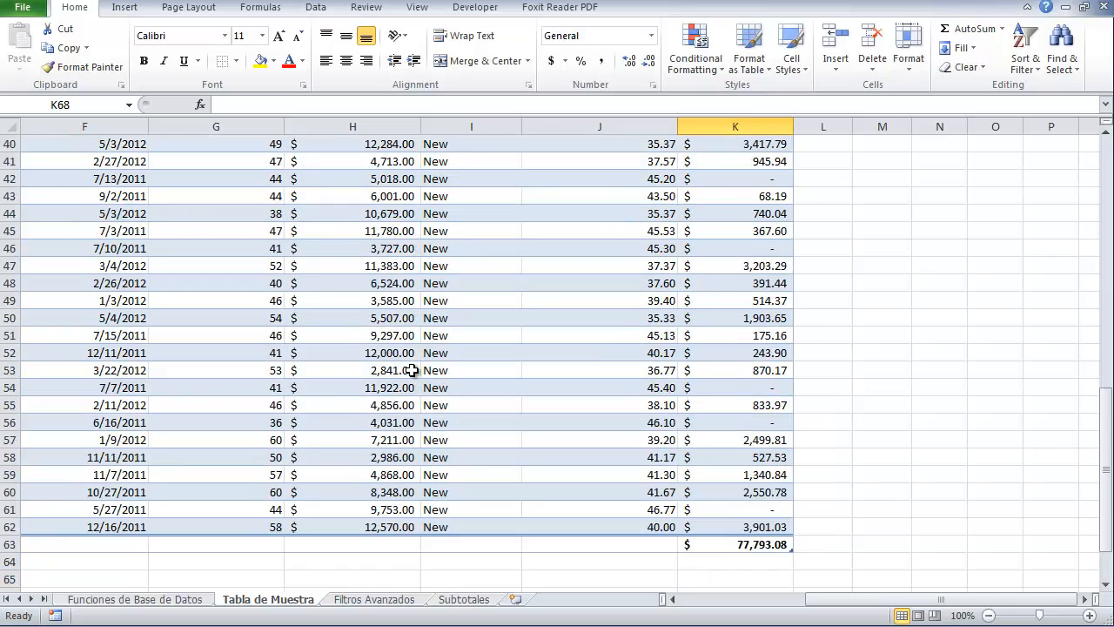
- Add a Sum to the total row for the Valor Bruto del Activo column
{"action": "left_click", "coordinate": [440, 281]}
{"action": "scroll", "coordinate": [410, 354], "scroll_direction": "down", "scroll_amount": 12}
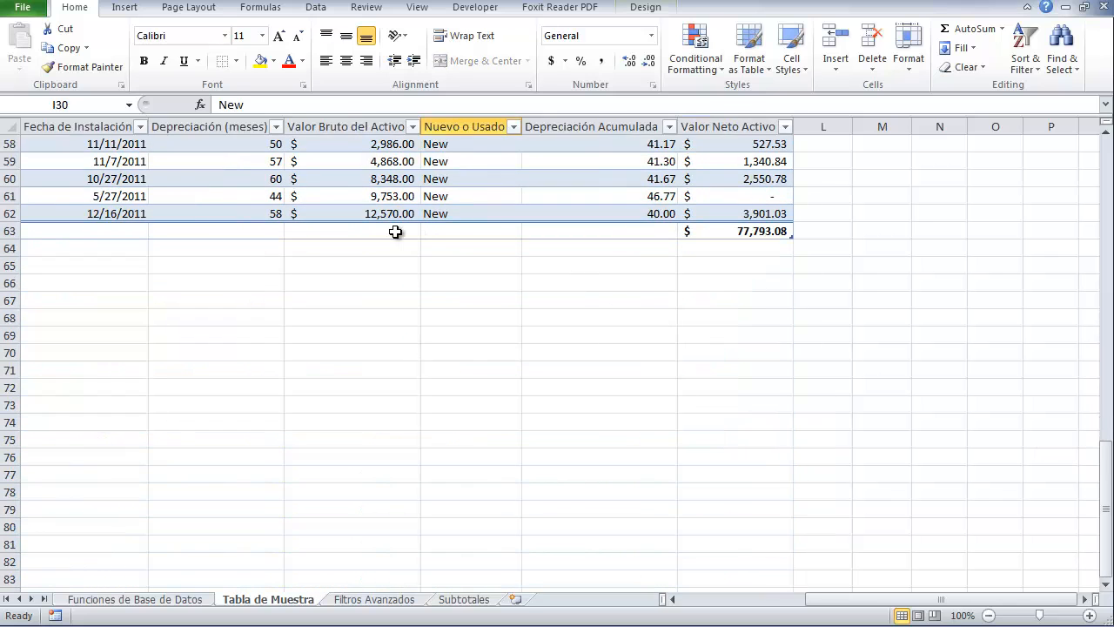
{"action": "left_click", "coordinate": [392, 231]}
{"action": "scroll", "coordinate": [383, 218], "scroll_direction": "up", "scroll_amount": 4}
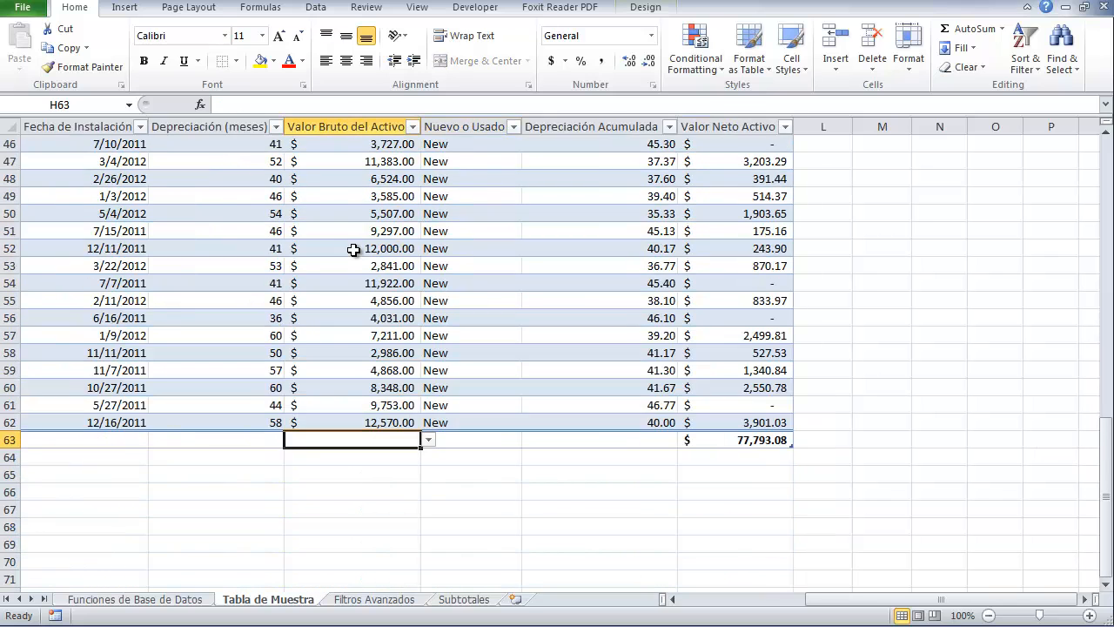
{"action": "scroll", "coordinate": [368, 199], "scroll_direction": "down", "scroll_amount": 1}
{"action": "left_click_drag", "start_coordinate": [889, 599], "coordinate": [721, 601]}
{"action": "left_click_drag", "start_coordinate": [862, 599], "coordinate": [993, 601]}
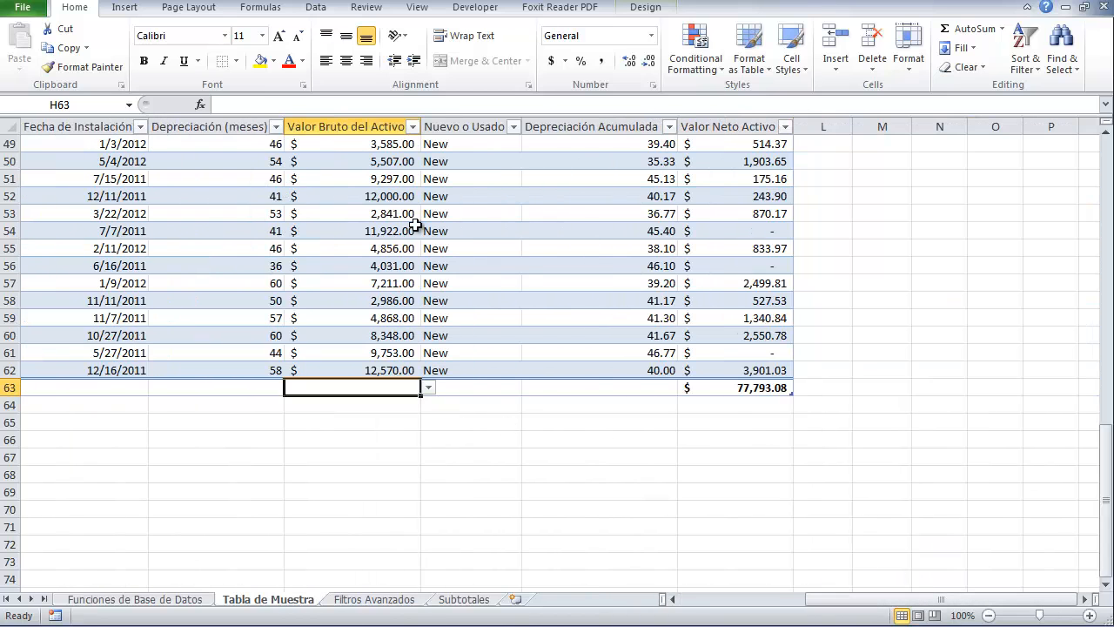
{"action": "left_click", "coordinate": [428, 389]}
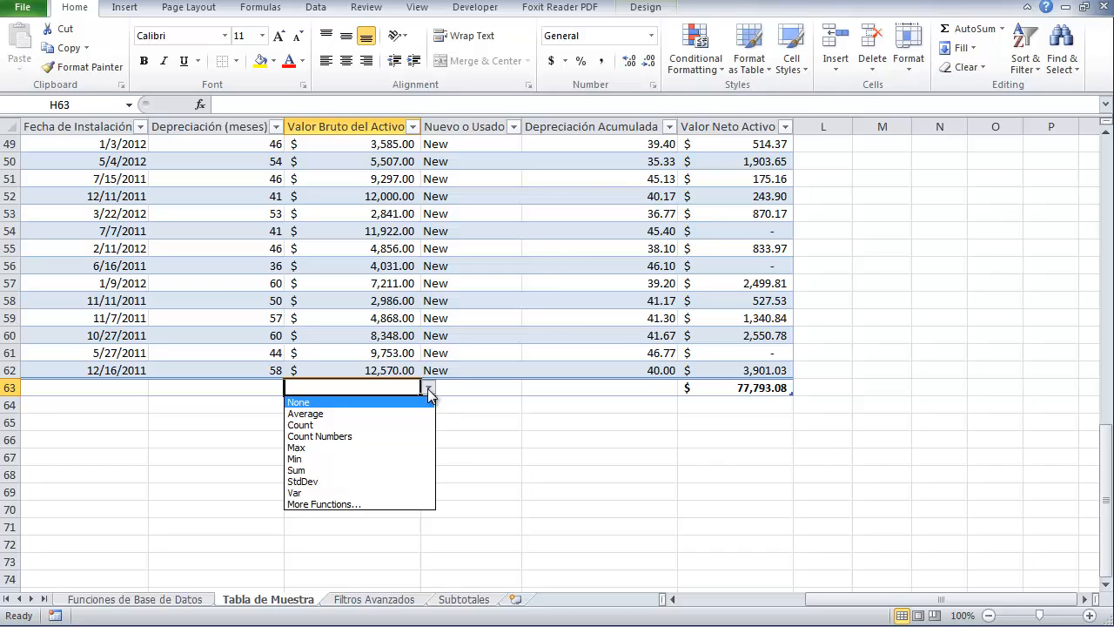
{"action": "left_click", "coordinate": [300, 470]}
{"action": "left_click", "coordinate": [365, 473]}
- Compare the total row formulas of Valor Bruto del Activo and Valor Neto Activo with the rows they summarize
{"action": "scroll", "coordinate": [353, 502], "scroll_direction": "up", "scroll_amount": 5}
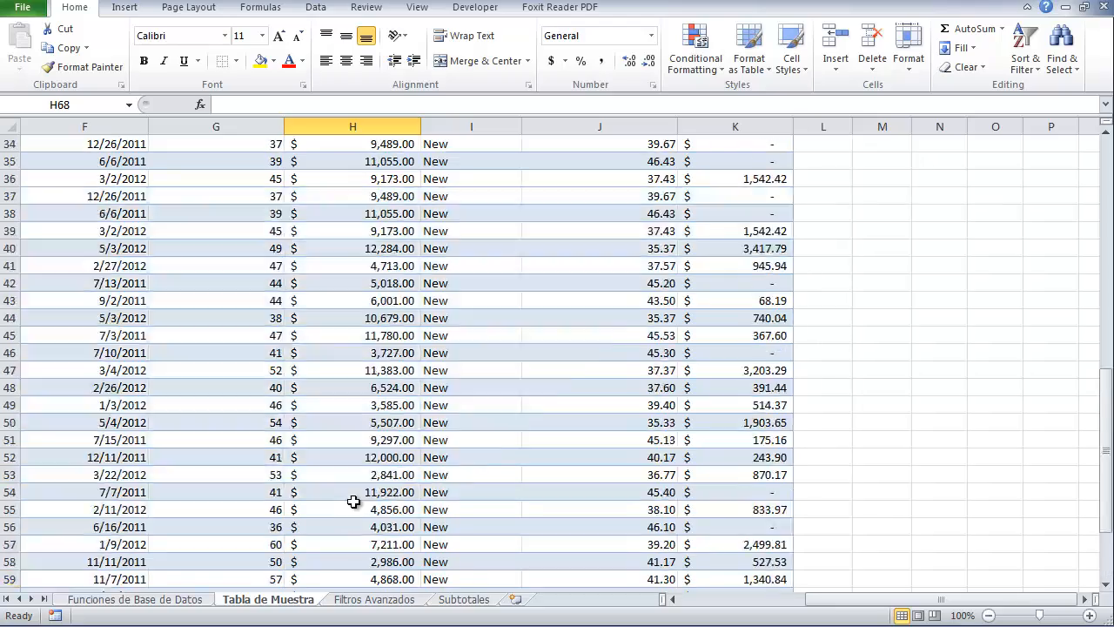
{"action": "scroll", "coordinate": [354, 502], "scroll_direction": "up", "scroll_amount": 8}
{"action": "scroll", "coordinate": [354, 500], "scroll_direction": "down", "scroll_amount": 13}
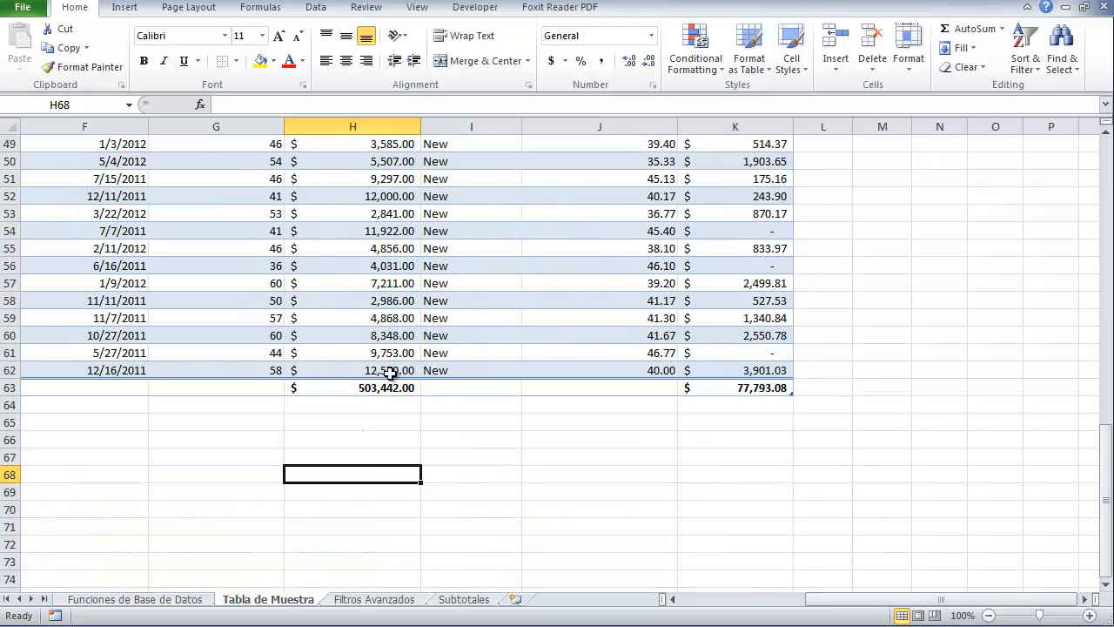
{"action": "scroll", "coordinate": [389, 372], "scroll_direction": "up", "scroll_amount": 16}
{"action": "scroll", "coordinate": [380, 342], "scroll_direction": "down", "scroll_amount": 6}
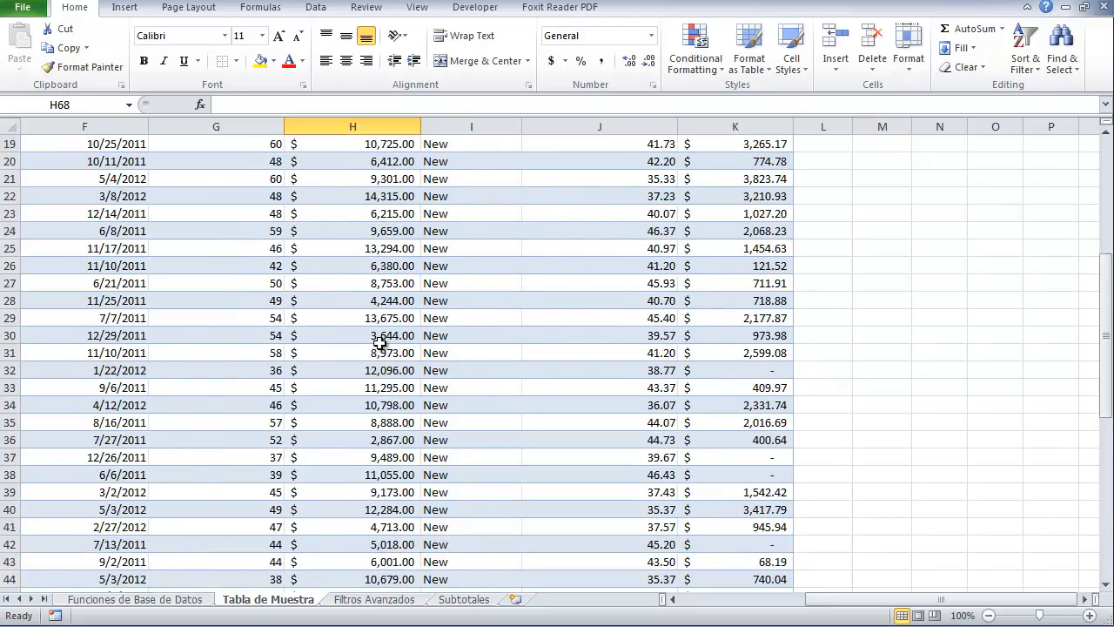
{"action": "scroll", "coordinate": [380, 342], "scroll_direction": "down", "scroll_amount": 13}
{"action": "left_click", "coordinate": [380, 232]}
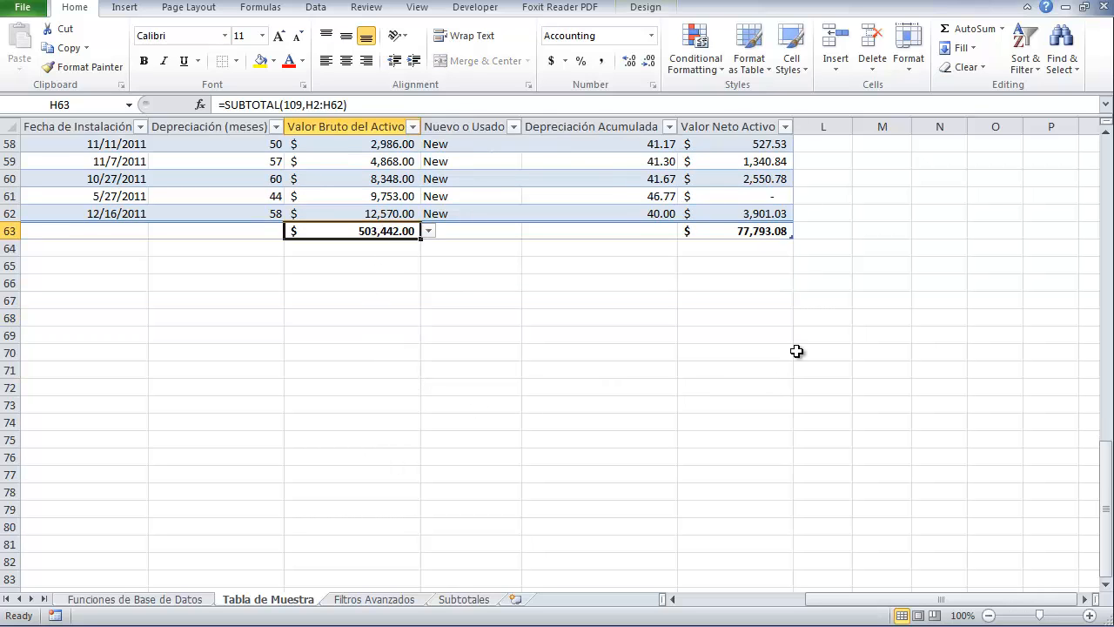
{"action": "left_click", "coordinate": [726, 231]}
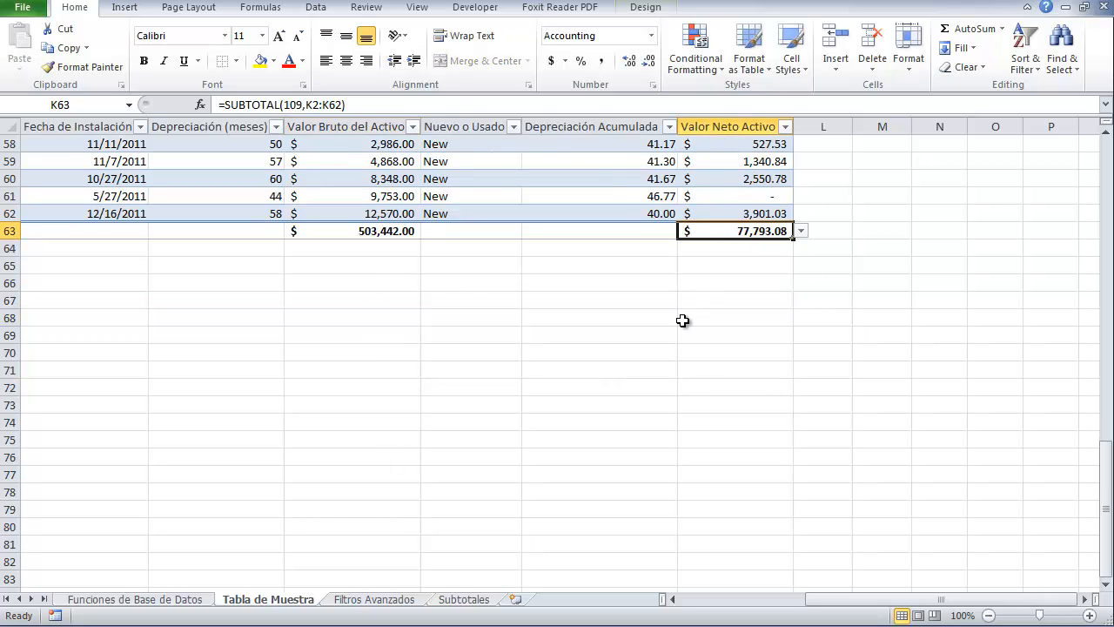
{"action": "scroll", "coordinate": [831, 302], "scroll_direction": "up", "scroll_amount": 11}
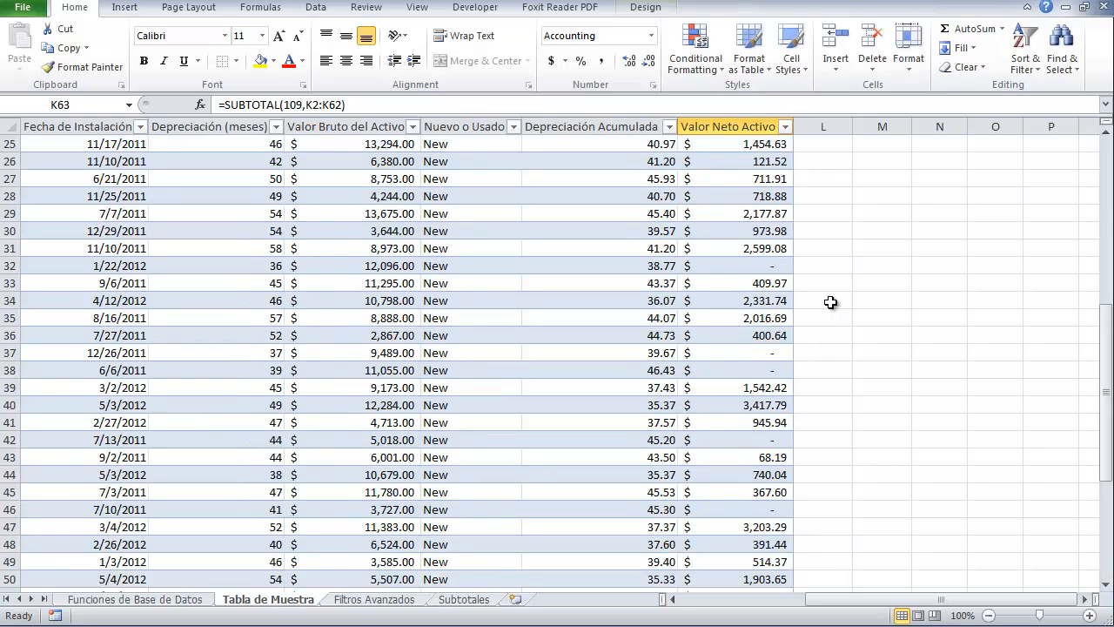
{"action": "scroll", "coordinate": [827, 303], "scroll_direction": "up", "scroll_amount": 6}
{"action": "scroll", "coordinate": [500, 424], "scroll_direction": "down", "scroll_amount": 4}
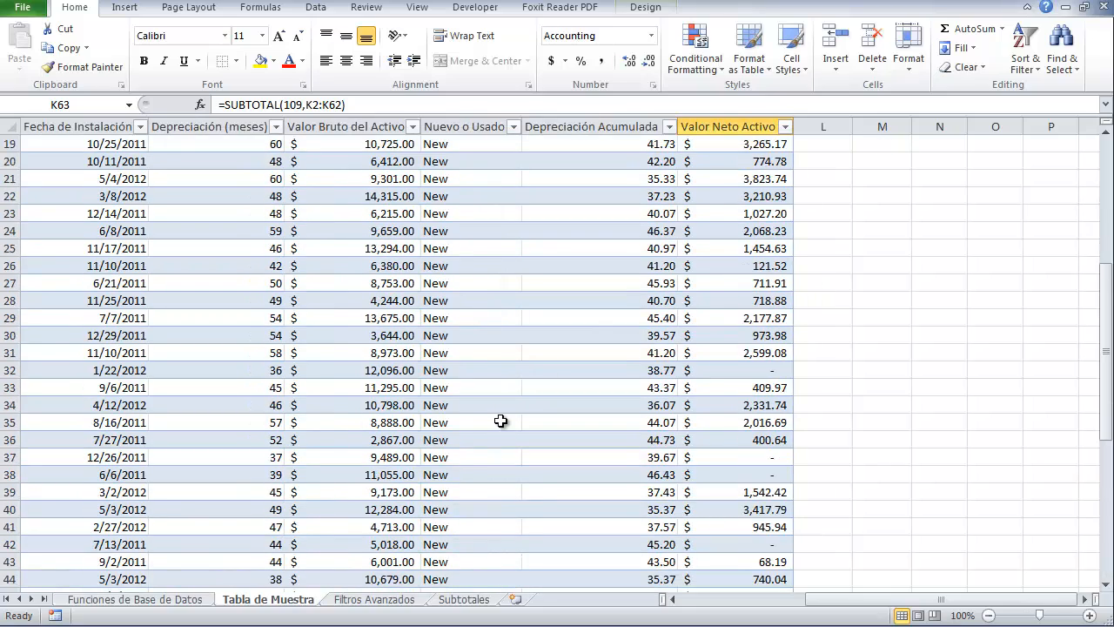
{"action": "scroll", "coordinate": [500, 421], "scroll_direction": "down", "scroll_amount": 12}
- Try Average for the Valor Bruto del Activo total and restore Sum
{"action": "left_click", "coordinate": [405, 283]}
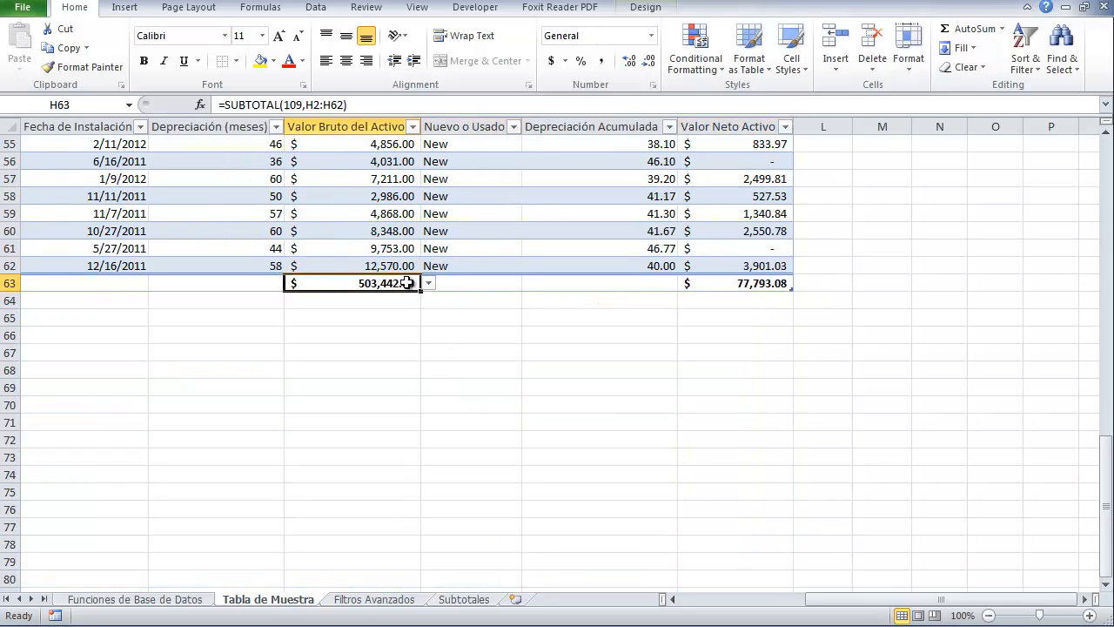
{"action": "left_click", "coordinate": [430, 284]}
{"action": "left_click", "coordinate": [348, 309]}
{"action": "left_click", "coordinate": [430, 284]}
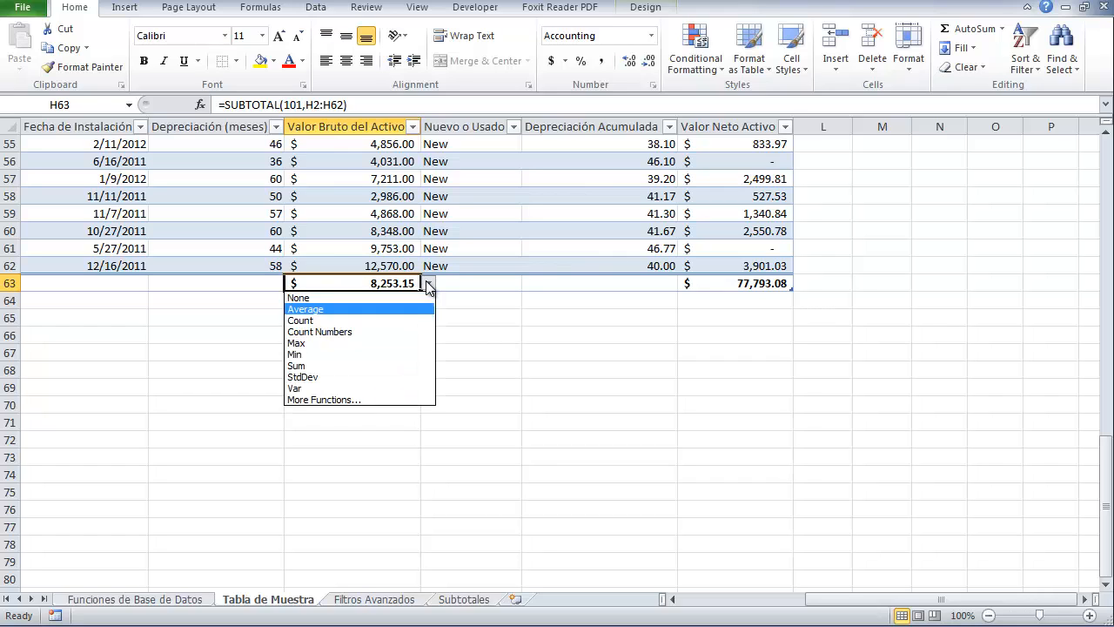
{"action": "left_click", "coordinate": [332, 366]}
- Go back to the table's first header cell, Torre, in A1
{"action": "left_click", "coordinate": [383, 255]}
{"action": "key", "text": "Up"}
{"action": "key", "text": "Up"}
{"action": "key", "text": "Up"}
{"action": "key", "text": "Up"}
{"action": "key", "text": "Up"}
{"action": "key", "text": "Up"}
{"action": "key", "text": "Up"}
{"action": "key", "text": "Up"}
{"action": "key", "text": "Up"}
{"action": "key", "text": "Up"}
{"action": "key", "text": "Up"}
{"action": "key", "text": "Up"}
{"action": "key", "text": "Up"}
{"action": "key", "text": "Up"}
{"action": "key", "text": "Up"}
{"action": "key", "text": "Up"}
{"action": "key", "text": "Up"}
{"action": "key", "text": "Up"}
{"action": "key", "text": "Up"}
{"action": "key", "text": "Up"}
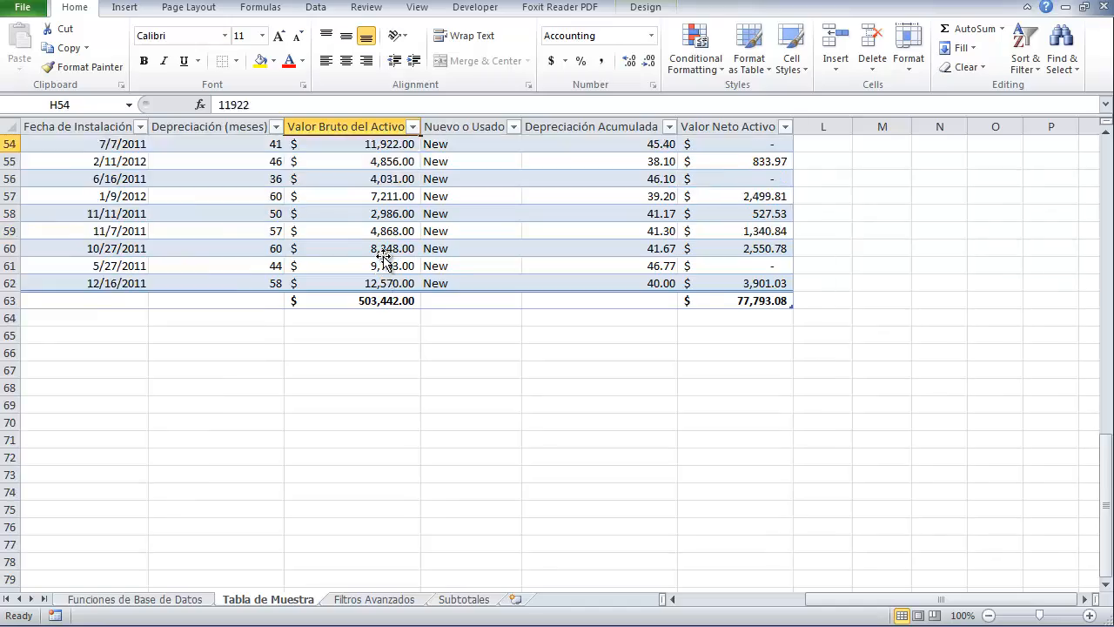
{"action": "key", "text": "Up"}
{"action": "key", "text": "Up"}
{"action": "key", "text": "Up"}
{"action": "key", "text": "Up"}
{"action": "key", "text": "Up"}
{"action": "key", "text": "Up"}
{"action": "key", "text": "Up"}
{"action": "key", "text": "Up"}
{"action": "key", "text": "Up"}
{"action": "key", "text": "Up"}
{"action": "key", "text": "Up"}
{"action": "key", "text": "Up"}
{"action": "key", "text": "Up"}
{"action": "key", "text": "Up"}
{"action": "key", "text": "Up"}
{"action": "key", "text": "Up"}
{"action": "key", "text": "Up"}
{"action": "key", "text": "Up"}
{"action": "key", "text": "Up"}
{"action": "key", "text": "Up"}
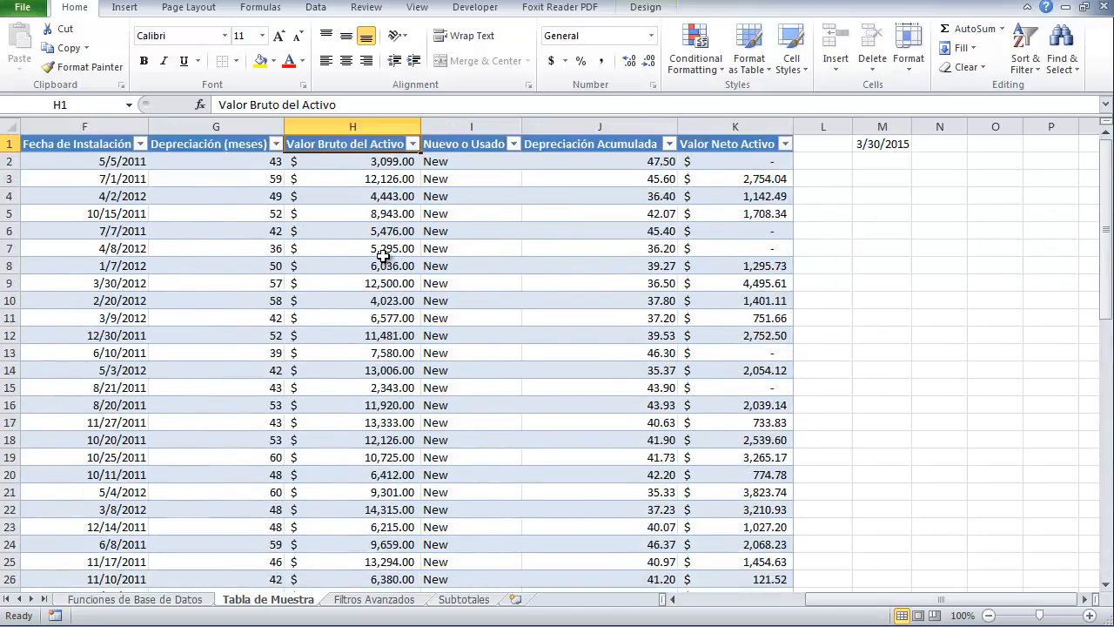
{"action": "key", "text": "Left"}
{"action": "key", "text": "Left"}
{"action": "key", "text": "Left"}
{"action": "key", "text": "Left"}
{"action": "key", "text": "Left"}
{"action": "key", "text": "Left"}
{"action": "key", "text": "Left"}
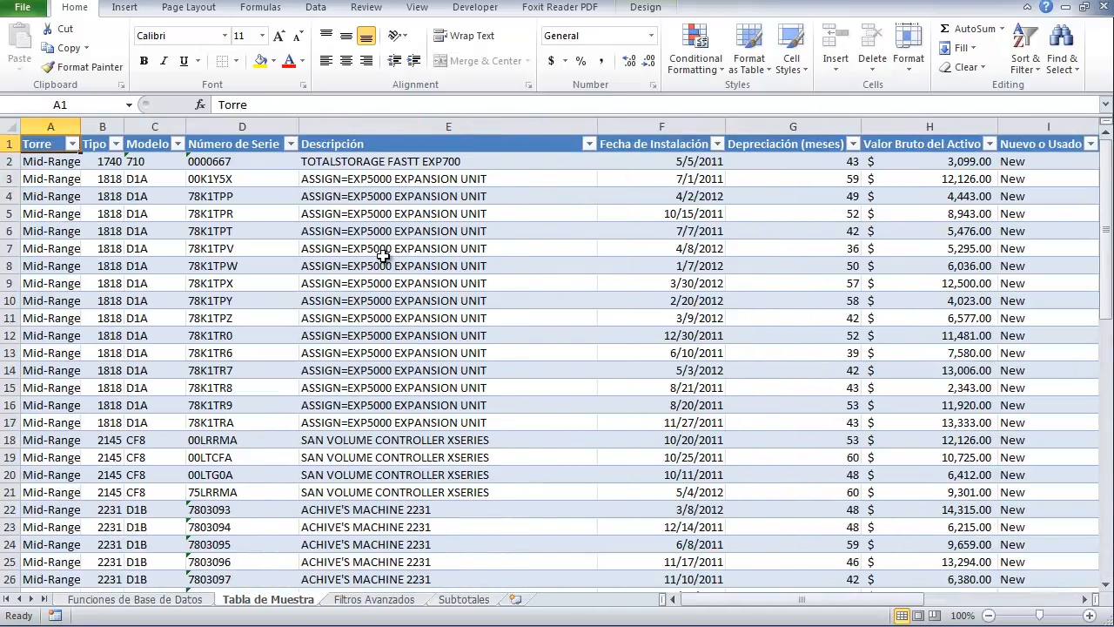